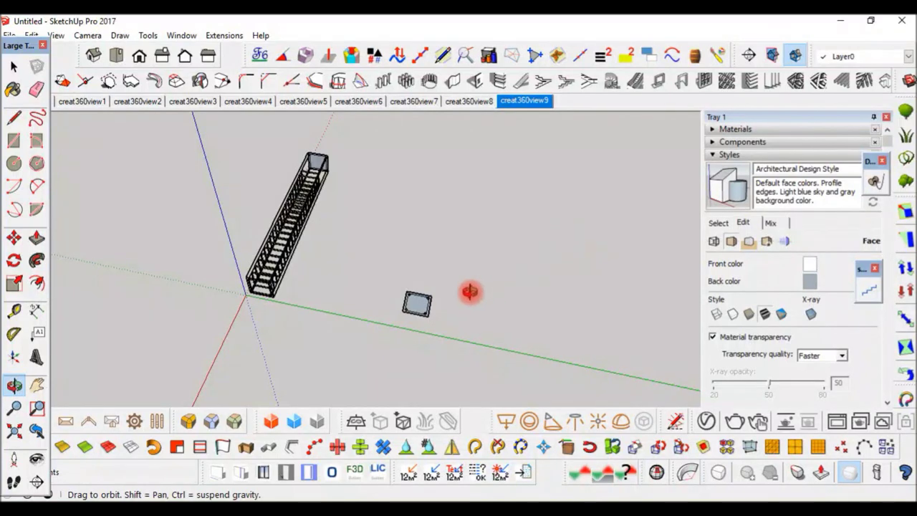
Dimension the base plate's right and top edges, each reading 1'6".
{"action": "mouse_move", "coordinate": [453, 294]}
{"action": "left_mouse_down"}
{"action": "mouse_move", "coordinate": [452, 309]}
{"action": "mouse_move", "coordinate": [434, 307]}
{"action": "mouse_move", "coordinate": [366, 272]}
{"action": "mouse_move", "coordinate": [353, 282]}
{"action": "mouse_move", "coordinate": [417, 270]}
{"action": "mouse_move", "coordinate": [352, 272]}
{"action": "mouse_move", "coordinate": [390, 270]}
{"action": "left_mouse_up"}
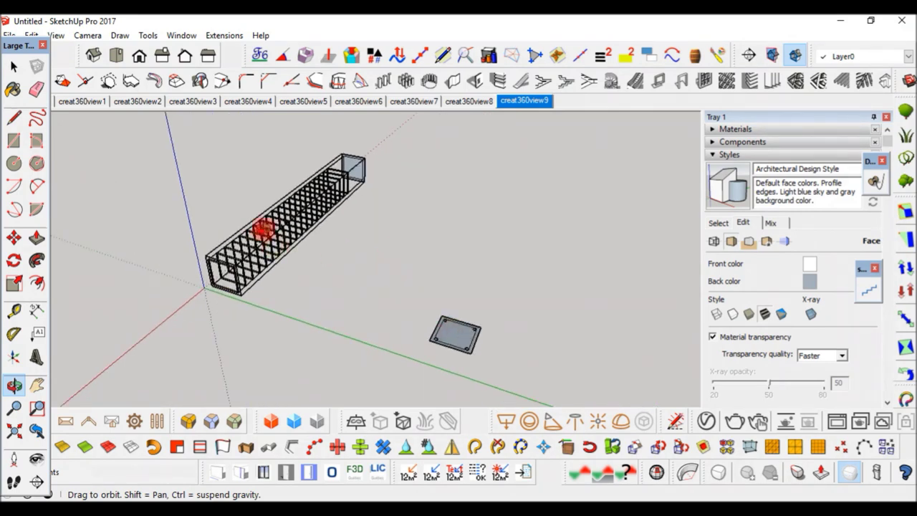
{"action": "mouse_move", "coordinate": [287, 228]}
{"action": "left_mouse_down"}
{"action": "mouse_move", "coordinate": [273, 215]}
{"action": "mouse_move", "coordinate": [436, 282]}
{"action": "mouse_move", "coordinate": [510, 348]}
{"action": "mouse_move", "coordinate": [437, 297]}
{"action": "mouse_move", "coordinate": [518, 359]}
{"action": "mouse_move", "coordinate": [526, 313]}
{"action": "mouse_move", "coordinate": [377, 289]}
{"action": "mouse_move", "coordinate": [445, 291]}
{"action": "mouse_move", "coordinate": [381, 272]}
{"action": "mouse_move", "coordinate": [436, 291]}
{"action": "mouse_move", "coordinate": [342, 280]}
{"action": "mouse_move", "coordinate": [430, 293]}
{"action": "mouse_move", "coordinate": [446, 313]}
{"action": "mouse_move", "coordinate": [430, 273]}
{"action": "mouse_move", "coordinate": [471, 283]}
{"action": "mouse_move", "coordinate": [405, 289]}
{"action": "left_mouse_up"}
{"action": "scroll", "coordinate": [461, 280], "scroll_direction": "up", "scroll_amount": 3}
{"action": "scroll", "coordinate": [406, 288], "scroll_direction": "down", "scroll_amount": 3}
{"action": "scroll", "coordinate": [420, 303], "scroll_direction": "down", "scroll_amount": 2}
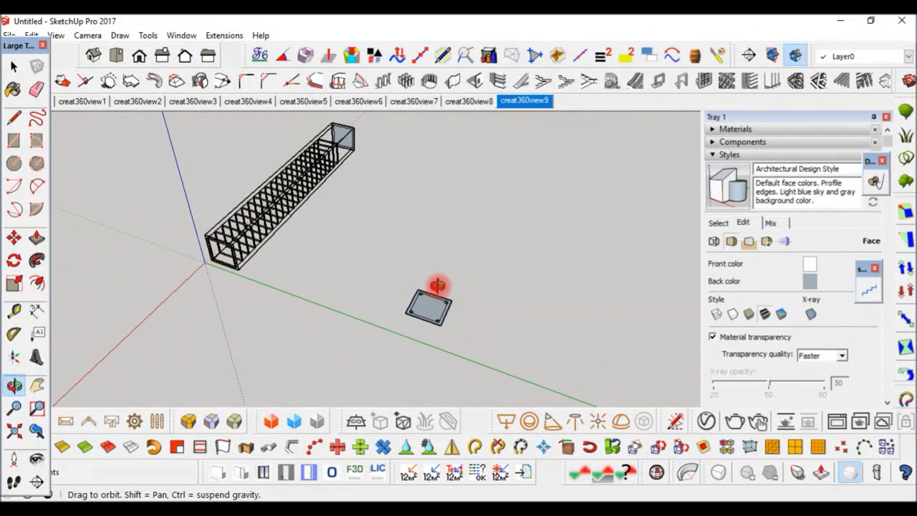
{"action": "scroll", "coordinate": [437, 285], "scroll_direction": "up", "scroll_amount": 2}
{"action": "mouse_move", "coordinate": [430, 318]}
{"action": "left_mouse_down"}
{"action": "mouse_move", "coordinate": [445, 297]}
{"action": "mouse_move", "coordinate": [420, 311]}
{"action": "mouse_move", "coordinate": [447, 271]}
{"action": "mouse_move", "coordinate": [481, 294]}
{"action": "mouse_move", "coordinate": [403, 299]}
{"action": "mouse_move", "coordinate": [458, 315]}
{"action": "mouse_move", "coordinate": [393, 301]}
{"action": "mouse_move", "coordinate": [459, 307]}
{"action": "left_mouse_up"}
{"action": "scroll", "coordinate": [393, 301], "scroll_direction": "up", "scroll_amount": 1}
{"action": "scroll", "coordinate": [430, 311], "scroll_direction": "up", "scroll_amount": 1}
{"action": "scroll", "coordinate": [352, 260], "scroll_direction": "down", "scroll_amount": 2}
{"action": "scroll", "coordinate": [374, 271], "scroll_direction": "down", "scroll_amount": 1}
{"action": "left_click_drag", "start_coordinate": [375, 270], "coordinate": [389, 340]}
{"action": "scroll", "coordinate": [398, 293], "scroll_direction": "up", "scroll_amount": 2}
{"action": "mouse_move", "coordinate": [399, 293]}
{"action": "left_mouse_down"}
{"action": "mouse_move", "coordinate": [371, 242]}
{"action": "mouse_move", "coordinate": [405, 292]}
{"action": "left_mouse_up"}
{"action": "scroll", "coordinate": [375, 311], "scroll_direction": "down", "scroll_amount": 2}
{"action": "scroll", "coordinate": [404, 264], "scroll_direction": "up", "scroll_amount": 2}
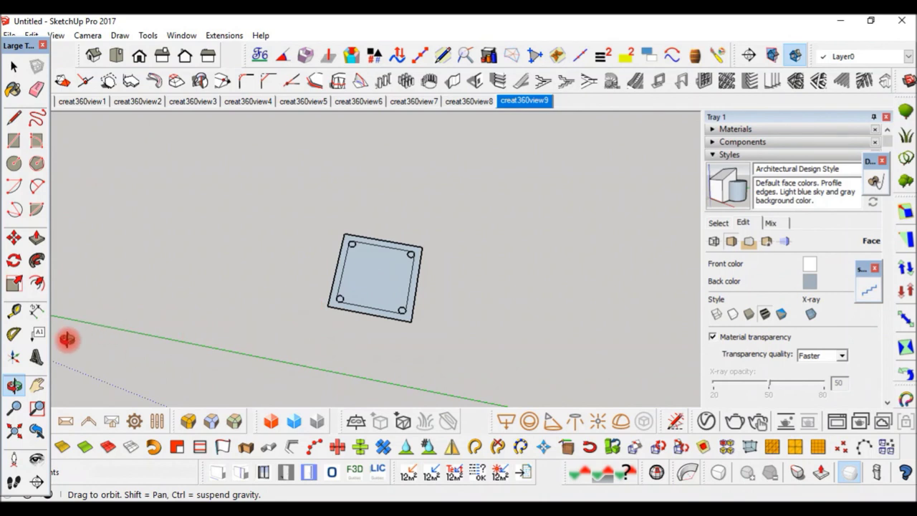
{"action": "left_click", "coordinate": [37, 309]}
{"action": "scroll", "coordinate": [432, 273], "scroll_direction": "up", "scroll_amount": 1}
{"action": "scroll", "coordinate": [412, 244], "scroll_direction": "up", "scroll_amount": 1}
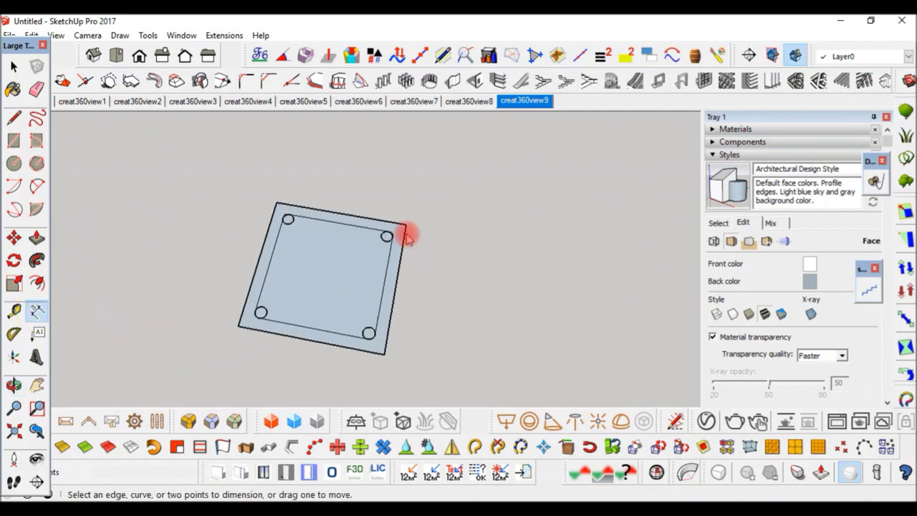
{"action": "left_click", "coordinate": [405, 226]}
{"action": "left_click", "coordinate": [386, 353]}
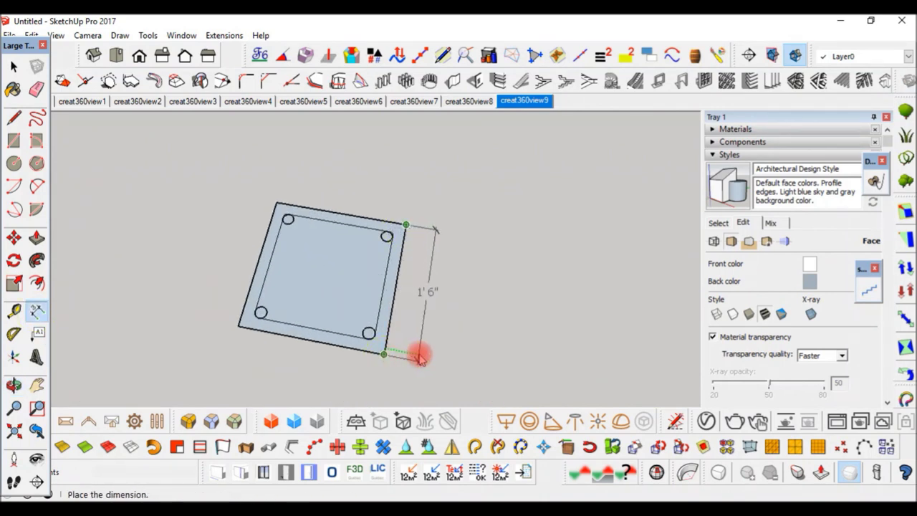
{"action": "left_click", "coordinate": [414, 273]}
{"action": "left_click", "coordinate": [405, 226]}
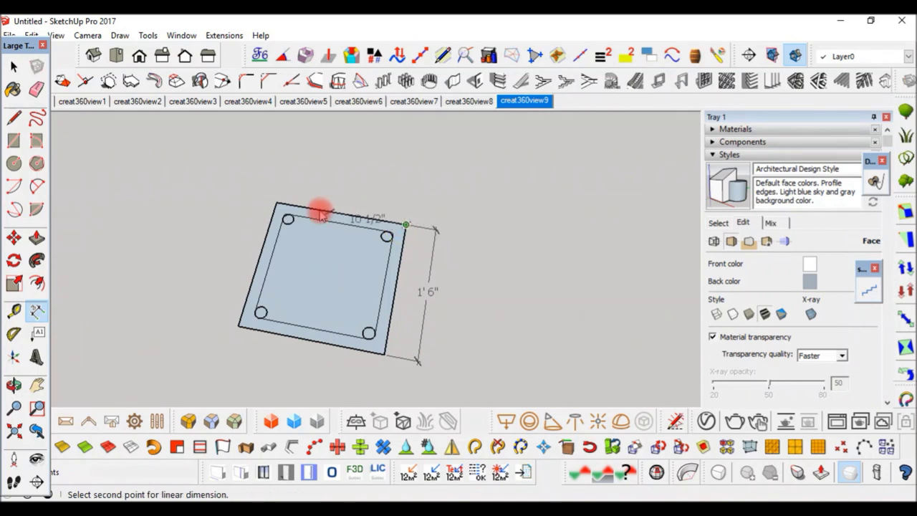
{"action": "left_click", "coordinate": [277, 205]}
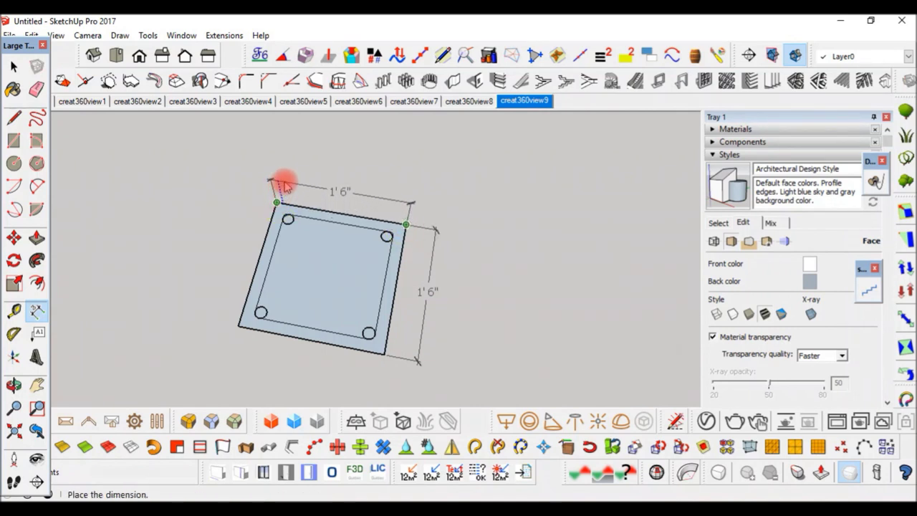
{"action": "left_click", "coordinate": [299, 187]}
Orbit to bring the rebar cage into view and box-select the plate with its dimensions.
{"action": "scroll", "coordinate": [309, 205], "scroll_direction": "down", "scroll_amount": 2}
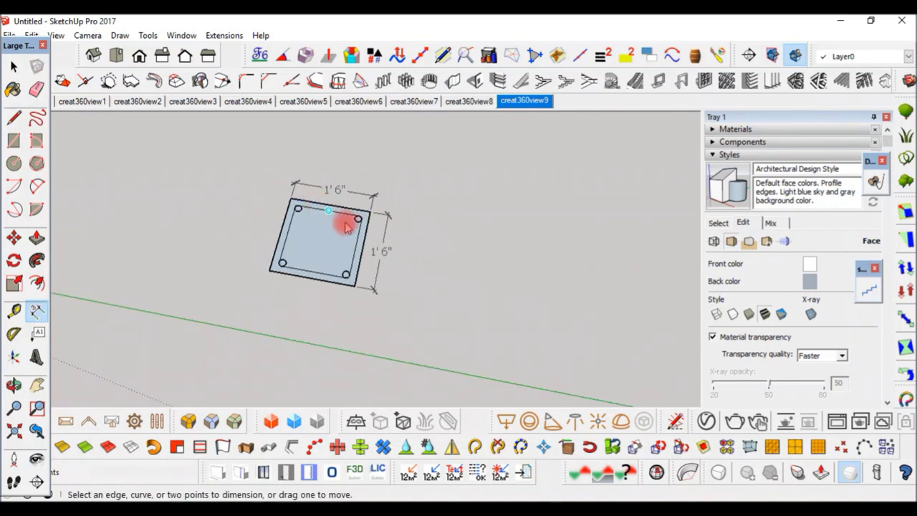
{"action": "scroll", "coordinate": [344, 218], "scroll_direction": "up", "scroll_amount": 1}
{"action": "scroll", "coordinate": [326, 209], "scroll_direction": "up", "scroll_amount": 1}
{"action": "scroll", "coordinate": [291, 221], "scroll_direction": "down", "scroll_amount": 1}
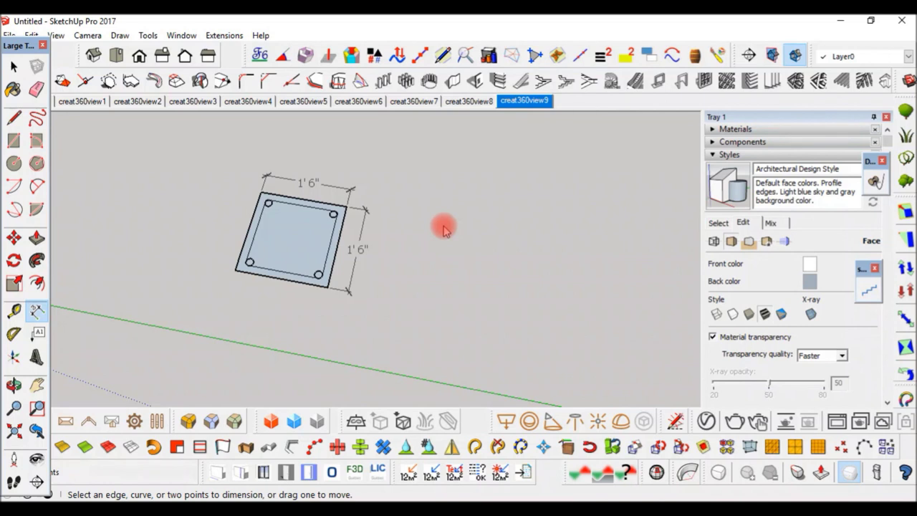
{"action": "scroll", "coordinate": [354, 201], "scroll_direction": "up", "scroll_amount": 1}
{"action": "scroll", "coordinate": [307, 217], "scroll_direction": "up", "scroll_amount": 2}
{"action": "scroll", "coordinate": [313, 217], "scroll_direction": "up", "scroll_amount": 1}
{"action": "scroll", "coordinate": [314, 217], "scroll_direction": "up", "scroll_amount": 1}
{"action": "scroll", "coordinate": [316, 217], "scroll_direction": "up", "scroll_amount": 1}
{"action": "scroll", "coordinate": [423, 210], "scroll_direction": "down", "scroll_amount": 2}
{"action": "scroll", "coordinate": [390, 208], "scroll_direction": "up", "scroll_amount": 1}
{"action": "scroll", "coordinate": [390, 208], "scroll_direction": "down", "scroll_amount": 1}
{"action": "scroll", "coordinate": [313, 200], "scroll_direction": "down", "scroll_amount": 1}
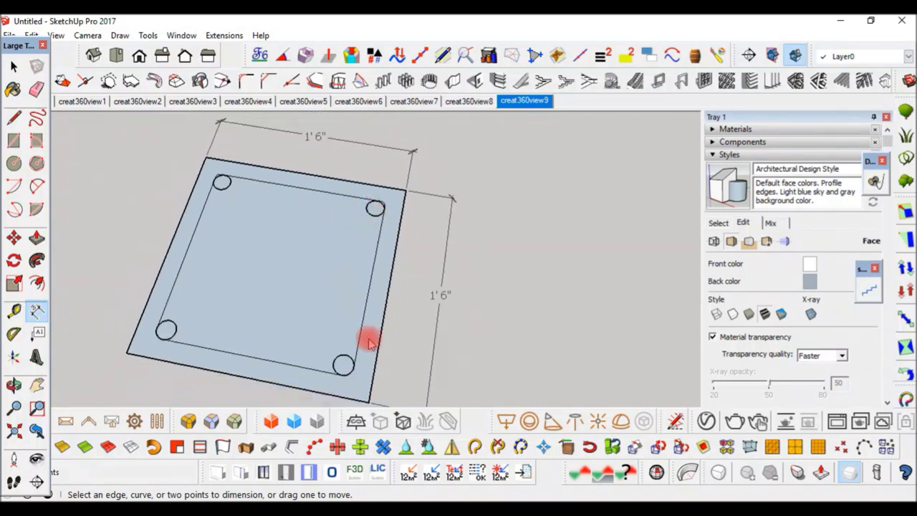
{"action": "scroll", "coordinate": [301, 241], "scroll_direction": "down", "scroll_amount": 1}
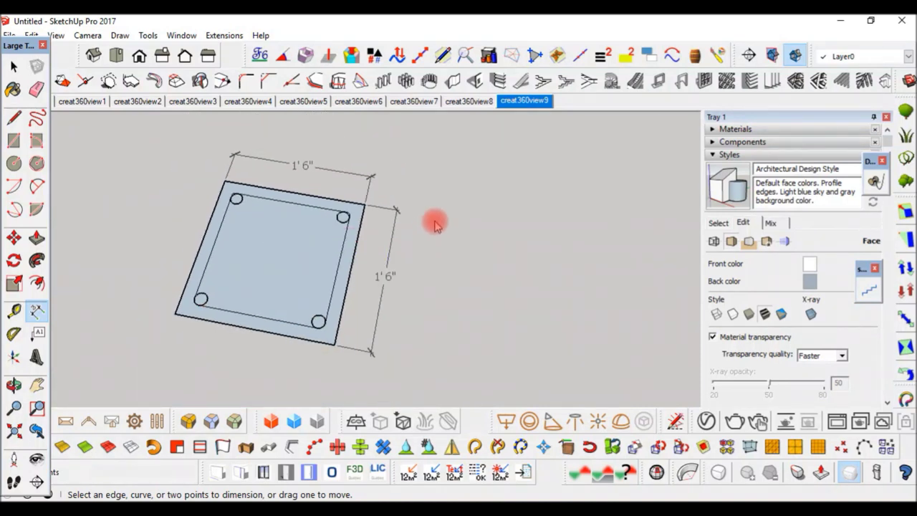
{"action": "scroll", "coordinate": [430, 218], "scroll_direction": "down", "scroll_amount": 1}
{"action": "scroll", "coordinate": [387, 215], "scroll_direction": "up", "scroll_amount": 1}
{"action": "scroll", "coordinate": [400, 217], "scroll_direction": "down", "scroll_amount": 1}
{"action": "scroll", "coordinate": [390, 220], "scroll_direction": "up", "scroll_amount": 1}
{"action": "scroll", "coordinate": [401, 219], "scroll_direction": "up", "scroll_amount": 1}
{"action": "scroll", "coordinate": [423, 215], "scroll_direction": "down", "scroll_amount": 2}
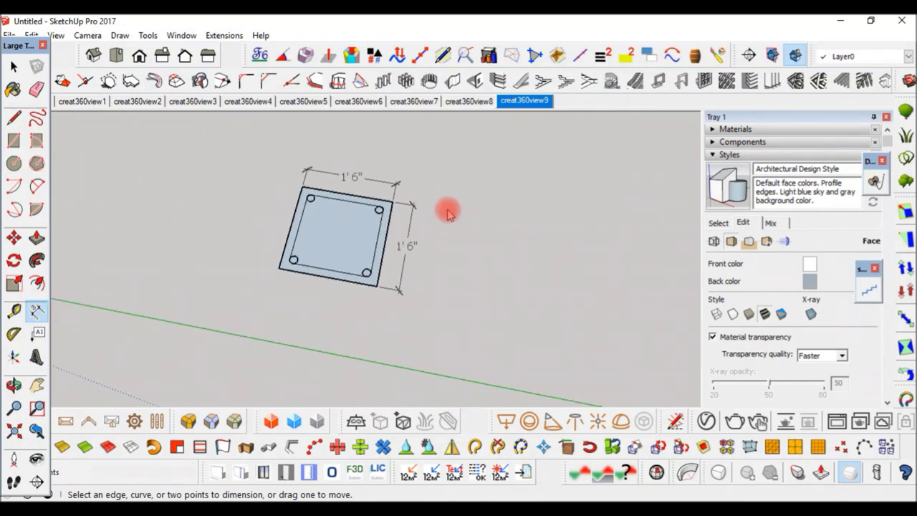
{"action": "key", "text": "o"}
{"action": "mouse_move", "coordinate": [458, 225]}
{"action": "left_mouse_down"}
{"action": "mouse_move", "coordinate": [403, 332]}
{"action": "mouse_move", "coordinate": [337, 231]}
{"action": "mouse_move", "coordinate": [437, 233]}
{"action": "left_mouse_up"}
{"action": "key", "text": "space"}
{"action": "left_click_drag", "start_coordinate": [465, 199], "coordinate": [323, 293]}
{"action": "left_click", "coordinate": [13, 238]}
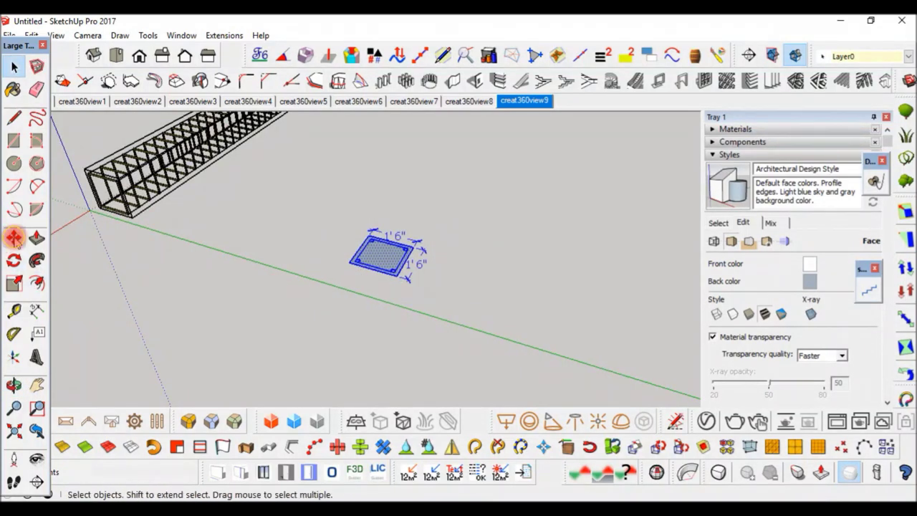
Copy the base plate and place the copy to the right of the original.
{"action": "key", "text": "ctrl"}
{"action": "left_click", "coordinate": [356, 259]}
{"action": "left_click", "coordinate": [511, 297]}
{"action": "scroll", "coordinate": [420, 280], "scroll_direction": "down", "scroll_amount": 2}
{"action": "scroll", "coordinate": [514, 291], "scroll_direction": "up", "scroll_amount": 2}
{"action": "scroll", "coordinate": [515, 291], "scroll_direction": "up", "scroll_amount": 1}
{"action": "scroll", "coordinate": [516, 293], "scroll_direction": "up", "scroll_amount": 1}
{"action": "scroll", "coordinate": [509, 281], "scroll_direction": "up", "scroll_amount": 1}
{"action": "scroll", "coordinate": [505, 275], "scroll_direction": "up", "scroll_amount": 1}
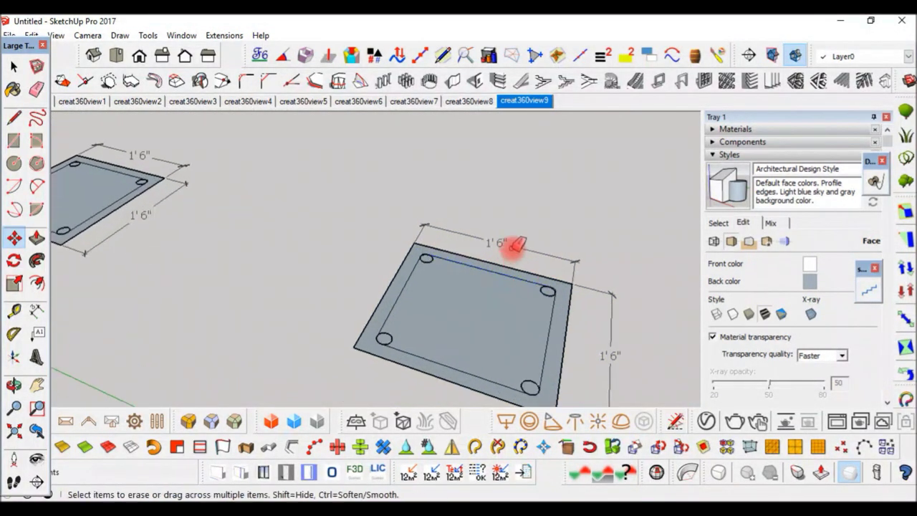
Erase both 1'6" dimensions from the copied plate.
{"action": "key", "text": "e"}
{"action": "left_click", "coordinate": [487, 240]}
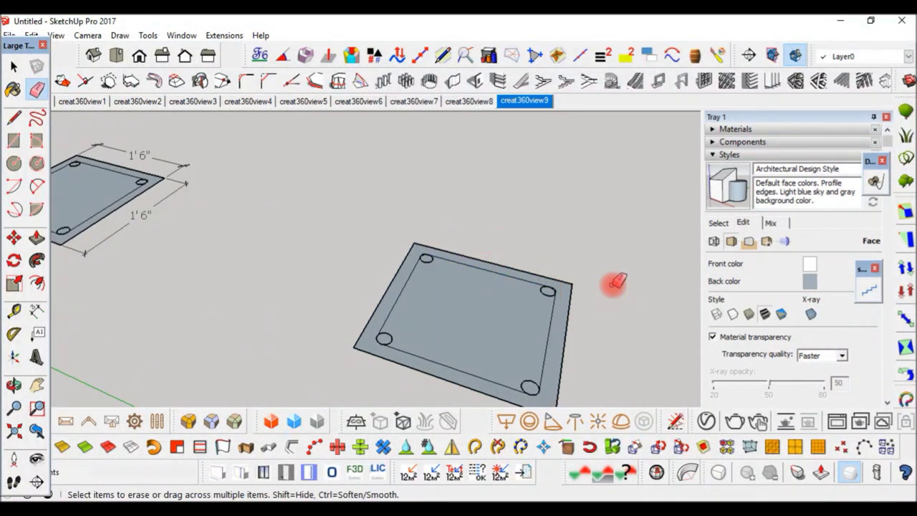
{"action": "left_click", "coordinate": [613, 292]}
{"action": "scroll", "coordinate": [545, 254], "scroll_direction": "down", "scroll_amount": 2}
{"action": "scroll", "coordinate": [584, 262], "scroll_direction": "up", "scroll_amount": 1}
{"action": "scroll", "coordinate": [547, 266], "scroll_direction": "up", "scroll_amount": 2}
{"action": "scroll", "coordinate": [423, 244], "scroll_direction": "down", "scroll_amount": 1}
{"action": "scroll", "coordinate": [447, 253], "scroll_direction": "up", "scroll_amount": 1}
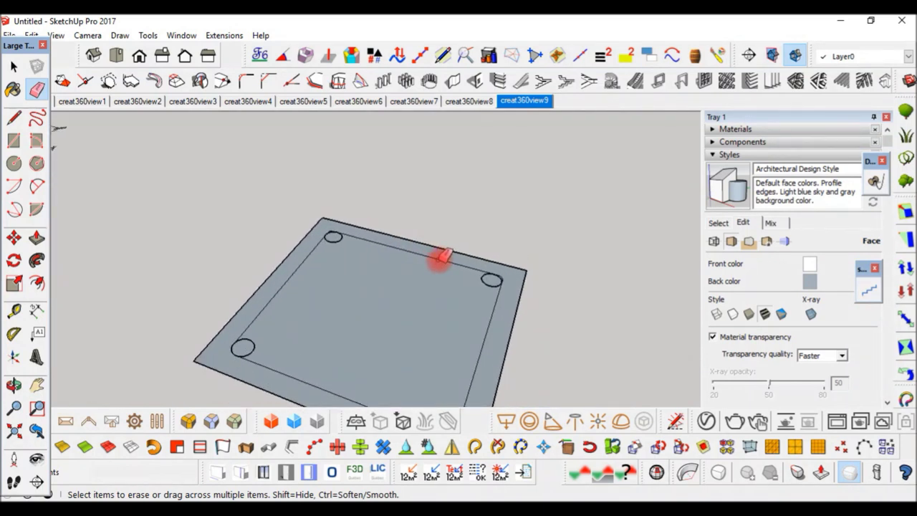
{"action": "right_click", "coordinate": [438, 262]}
{"action": "key", "text": "Escape"}
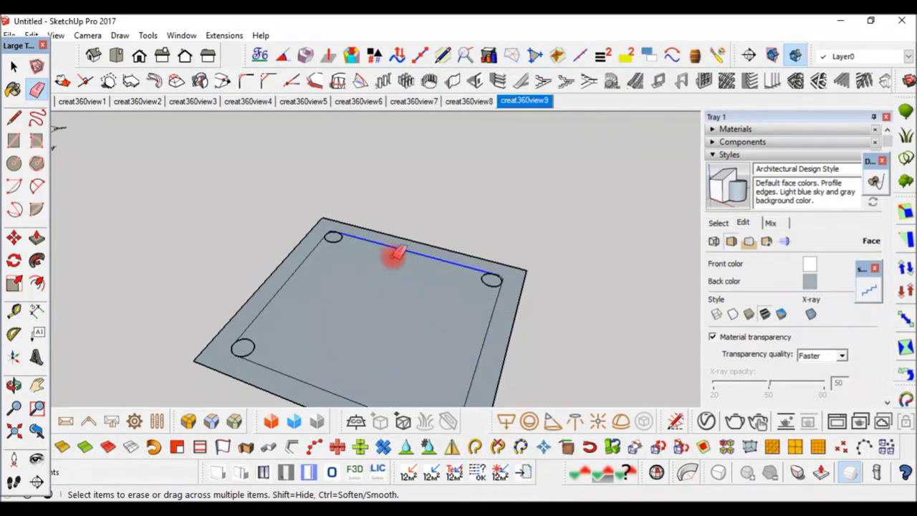
{"action": "scroll", "coordinate": [473, 244], "scroll_direction": "down", "scroll_amount": 2}
{"action": "scroll", "coordinate": [476, 258], "scroll_direction": "down", "scroll_amount": 1}
{"action": "scroll", "coordinate": [487, 262], "scroll_direction": "up", "scroll_amount": 3}
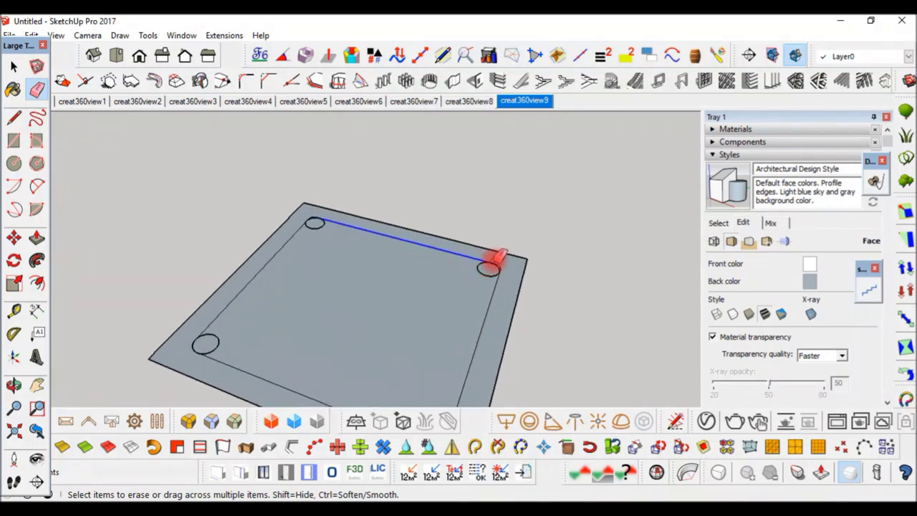
{"action": "scroll", "coordinate": [494, 254], "scroll_direction": "up", "scroll_amount": 1}
{"action": "scroll", "coordinate": [485, 265], "scroll_direction": "up", "scroll_amount": 1}
{"action": "scroll", "coordinate": [478, 264], "scroll_direction": "down", "scroll_amount": 1}
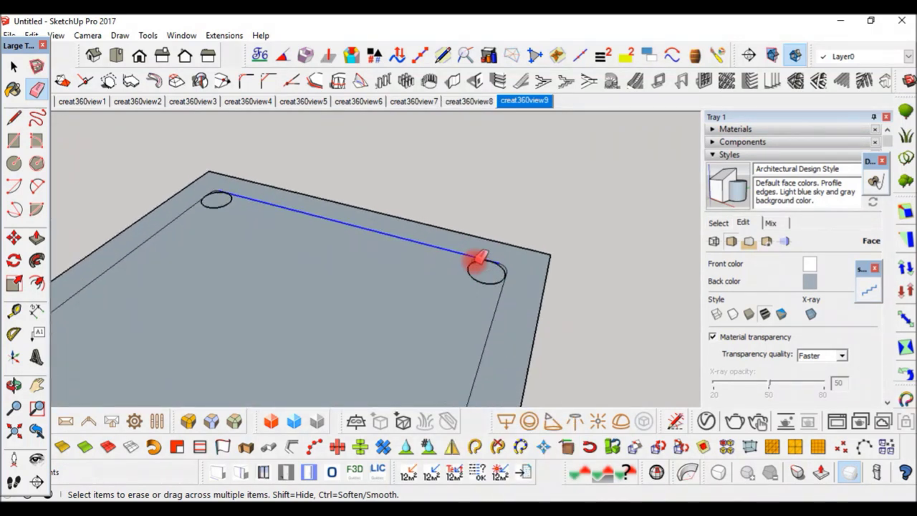
Erase the copy's corner bolt-hole circles.
{"action": "left_click", "coordinate": [473, 275]}
{"action": "scroll", "coordinate": [491, 256], "scroll_direction": "down", "scroll_amount": 1}
{"action": "scroll", "coordinate": [228, 204], "scroll_direction": "up", "scroll_amount": 2}
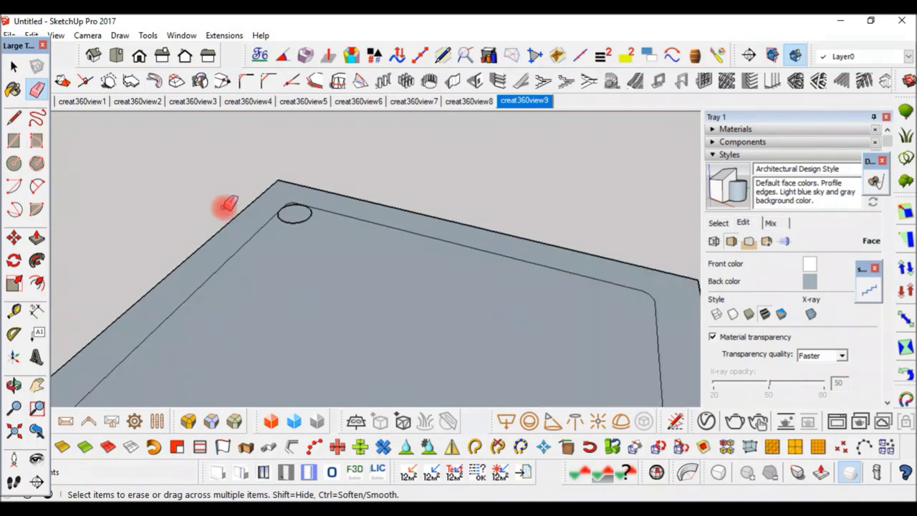
{"action": "scroll", "coordinate": [228, 204], "scroll_direction": "down", "scroll_amount": 3}
{"action": "scroll", "coordinate": [305, 208], "scroll_direction": "up", "scroll_amount": 4}
{"action": "left_click", "coordinate": [452, 242]}
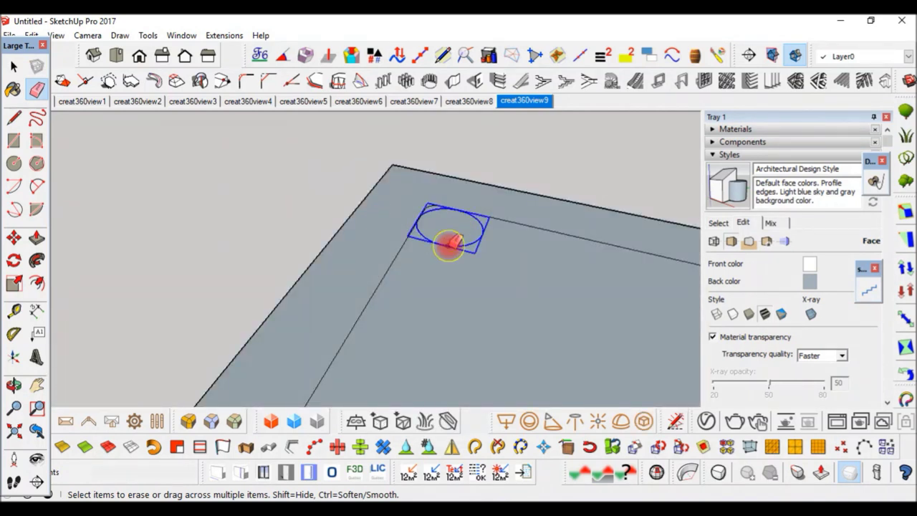
{"action": "scroll", "coordinate": [347, 204], "scroll_direction": "down", "scroll_amount": 2}
{"action": "left_click", "coordinate": [307, 304]}
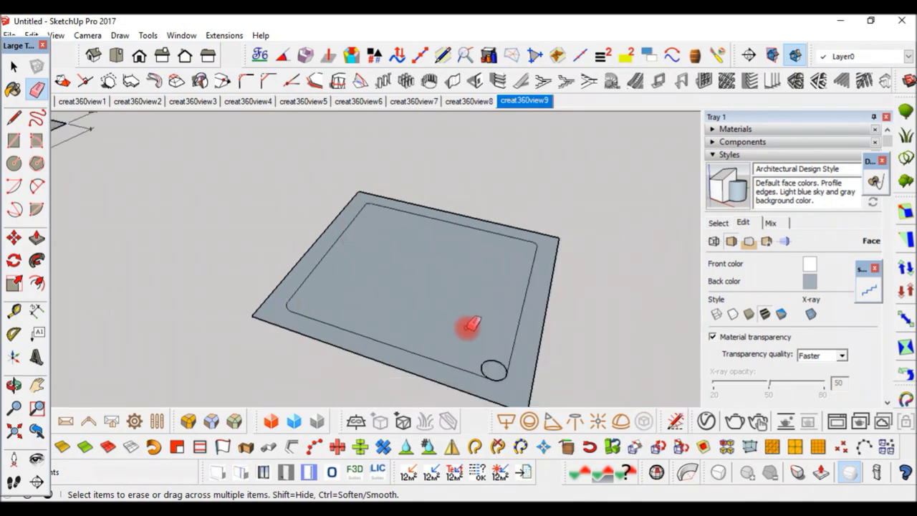
Erase the copy's outer right, top, left and bottom border edges.
{"action": "left_click", "coordinate": [545, 328]}
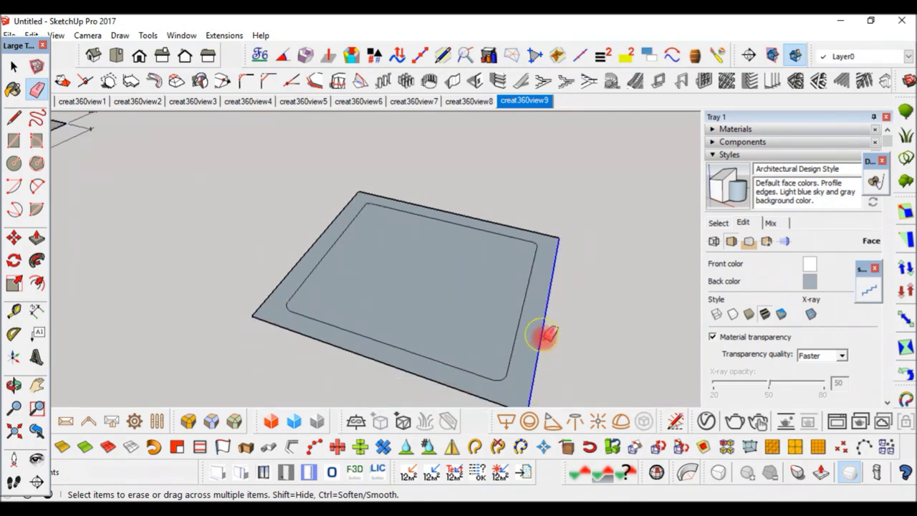
{"action": "left_click_drag", "start_coordinate": [534, 228], "coordinate": [328, 231]}
{"action": "left_click", "coordinate": [311, 250]}
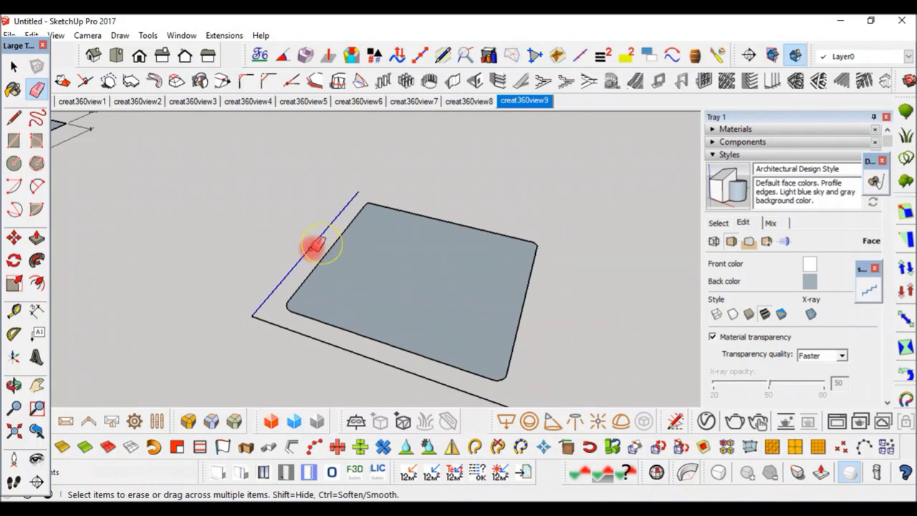
{"action": "left_click", "coordinate": [310, 326]}
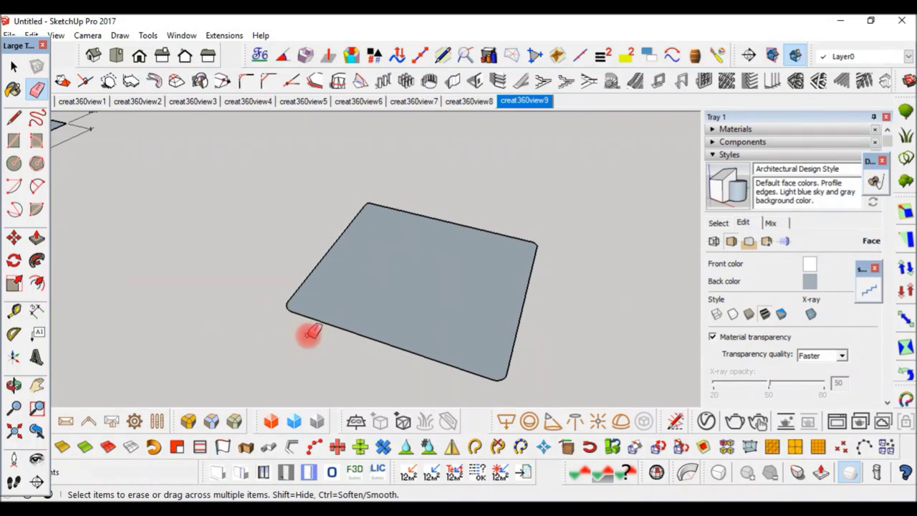
{"action": "right_click", "coordinate": [406, 286]}
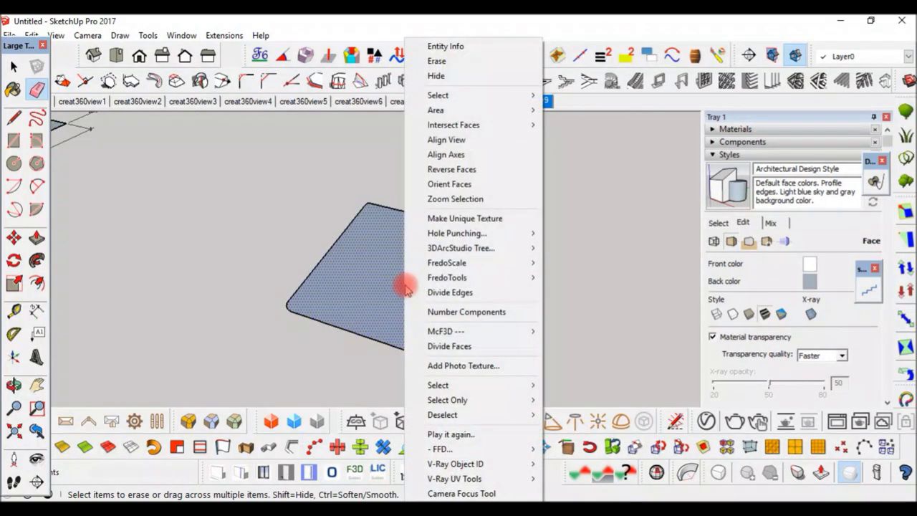
Delete the copy's face so only its rounded-corner outline remains.
{"action": "key", "text": "Escape"}
{"action": "key", "text": "Delete"}
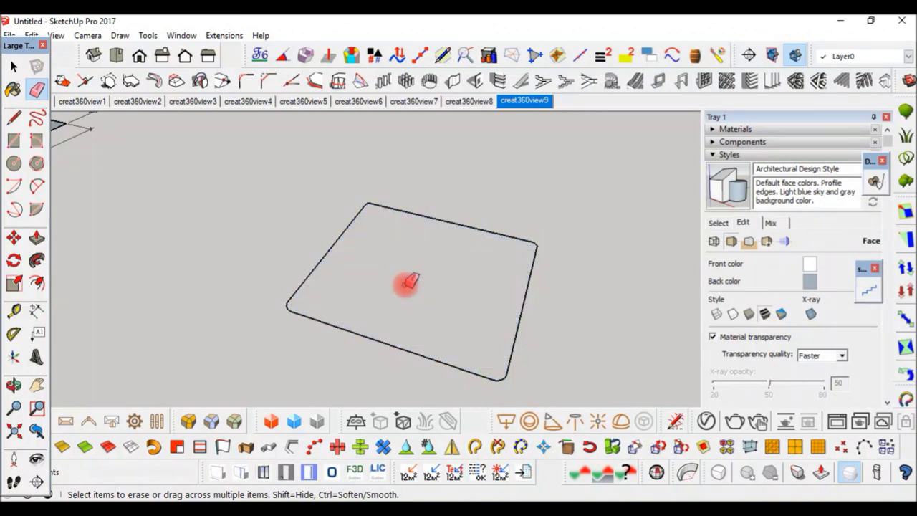
{"action": "scroll", "coordinate": [444, 258], "scroll_direction": "down", "scroll_amount": 3}
{"action": "scroll", "coordinate": [480, 250], "scroll_direction": "down", "scroll_amount": 2}
{"action": "left_click_drag", "start_coordinate": [502, 250], "coordinate": [566, 216]}
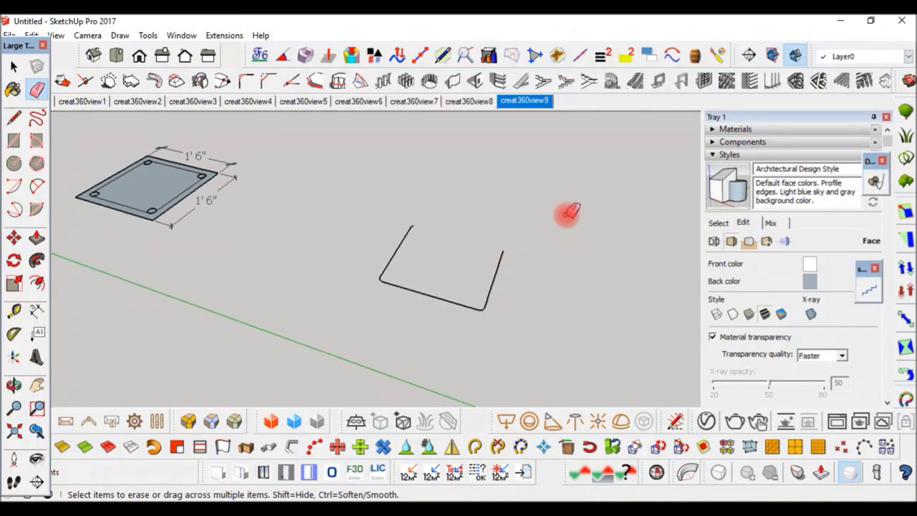
{"action": "key", "text": "ctrl+s"}
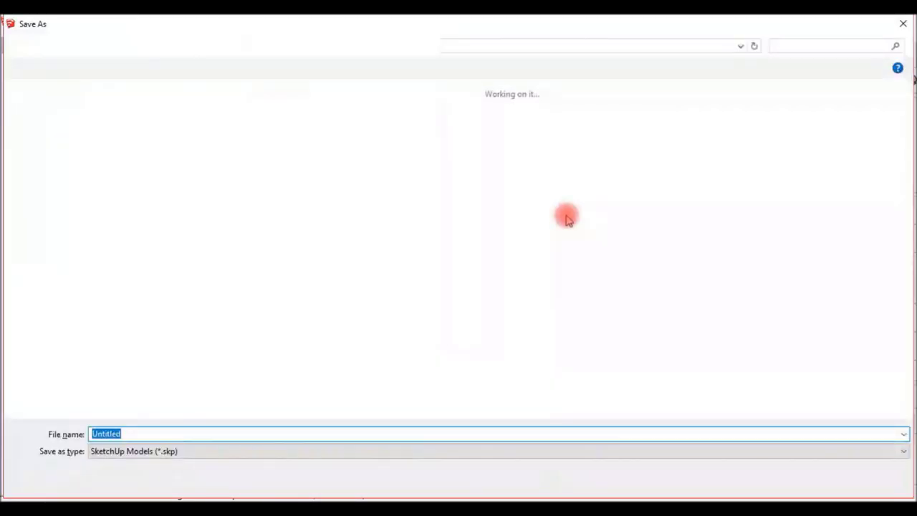
{"action": "left_click", "coordinate": [903, 25]}
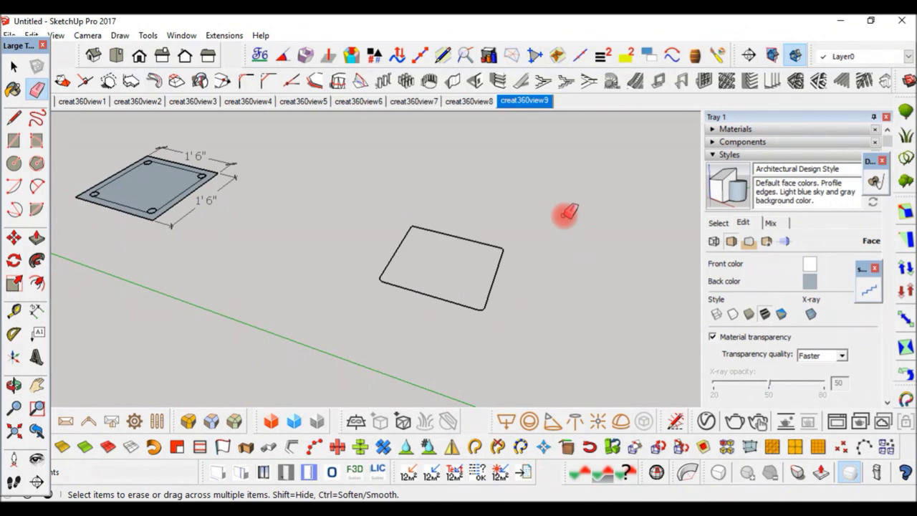
Select the entire rounded-rectangle outline with a crossing window.
{"action": "scroll", "coordinate": [409, 266], "scroll_direction": "up", "scroll_amount": 2}
{"action": "scroll", "coordinate": [440, 246], "scroll_direction": "down", "scroll_amount": 2}
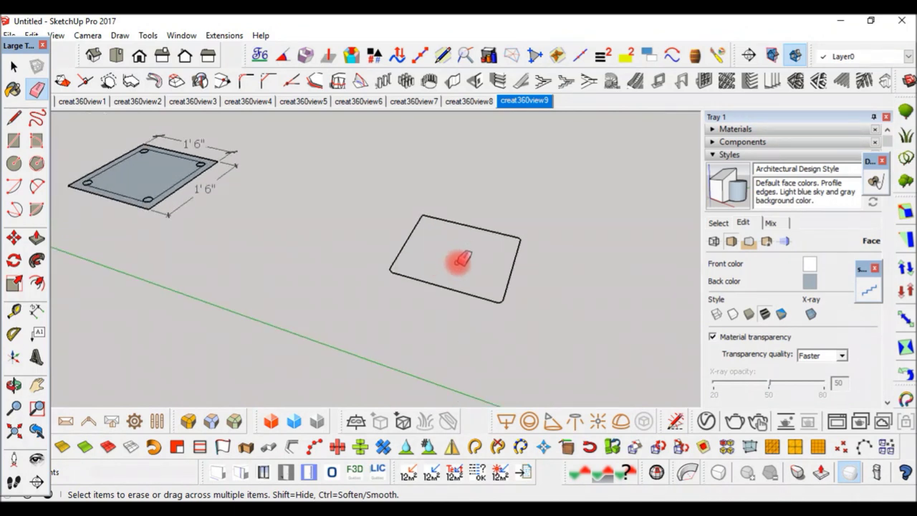
{"action": "scroll", "coordinate": [460, 261], "scroll_direction": "up", "scroll_amount": 2}
{"action": "scroll", "coordinate": [467, 254], "scroll_direction": "down", "scroll_amount": 1}
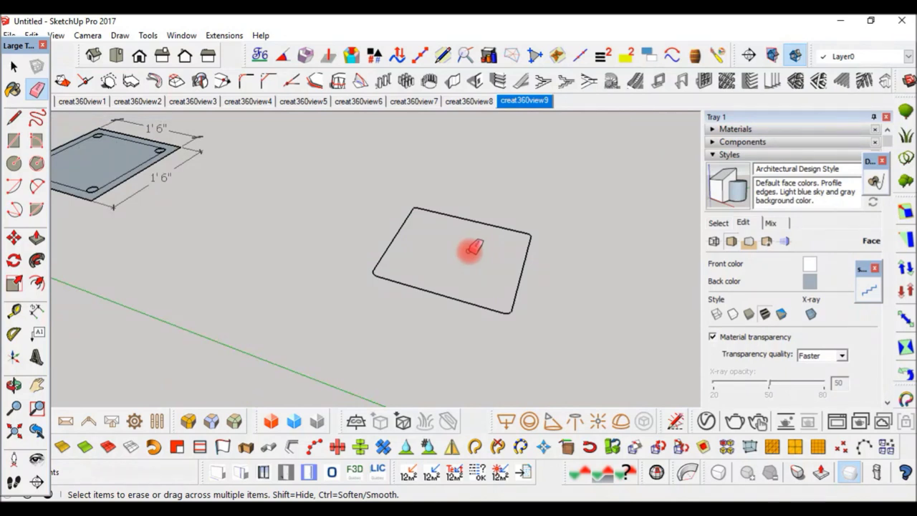
{"action": "key", "text": "space"}
{"action": "left_click_drag", "start_coordinate": [538, 165], "coordinate": [348, 333]}
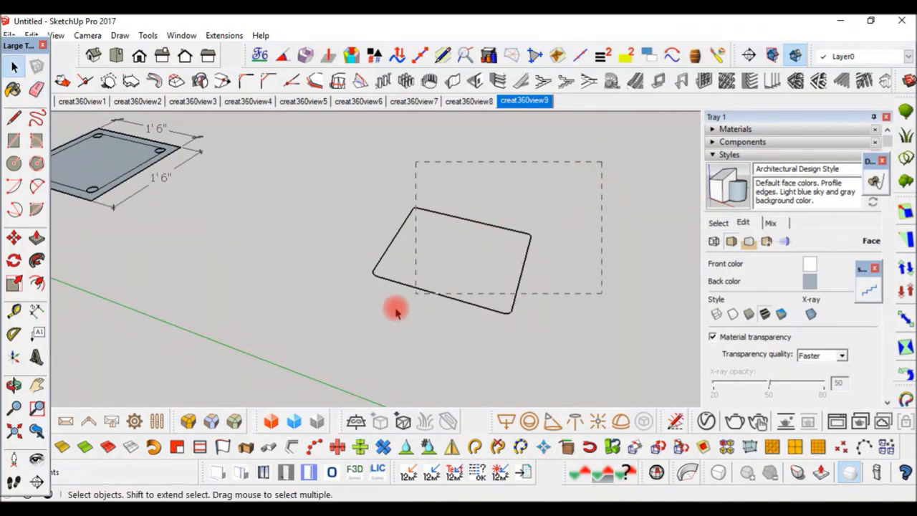
Close the floating Large Tool Set toolbar to free up the modelling area.
{"action": "scroll", "coordinate": [459, 258], "scroll_direction": "up", "scroll_amount": 1}
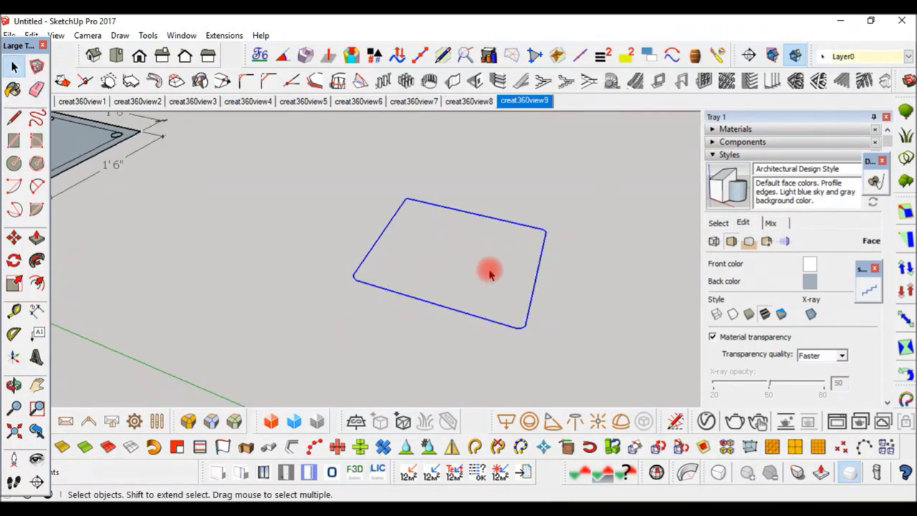
{"action": "scroll", "coordinate": [491, 265], "scroll_direction": "up", "scroll_amount": 1}
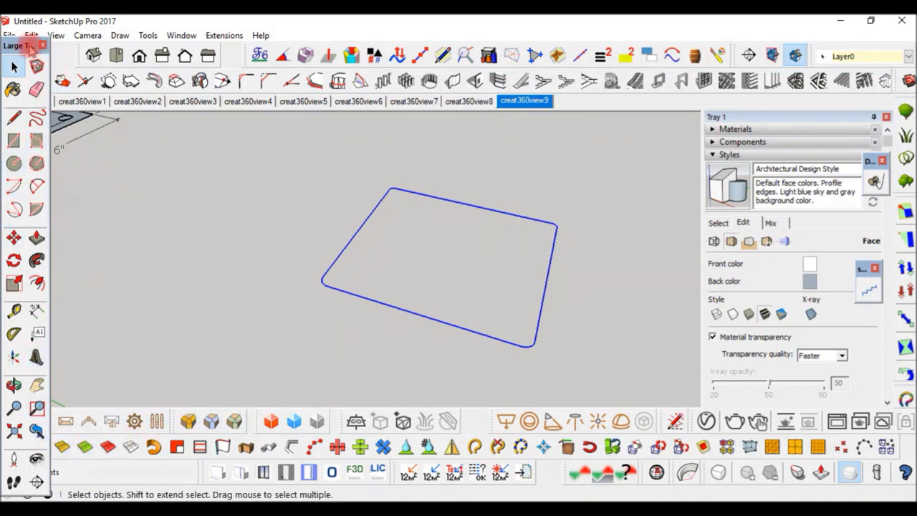
{"action": "left_click", "coordinate": [43, 46]}
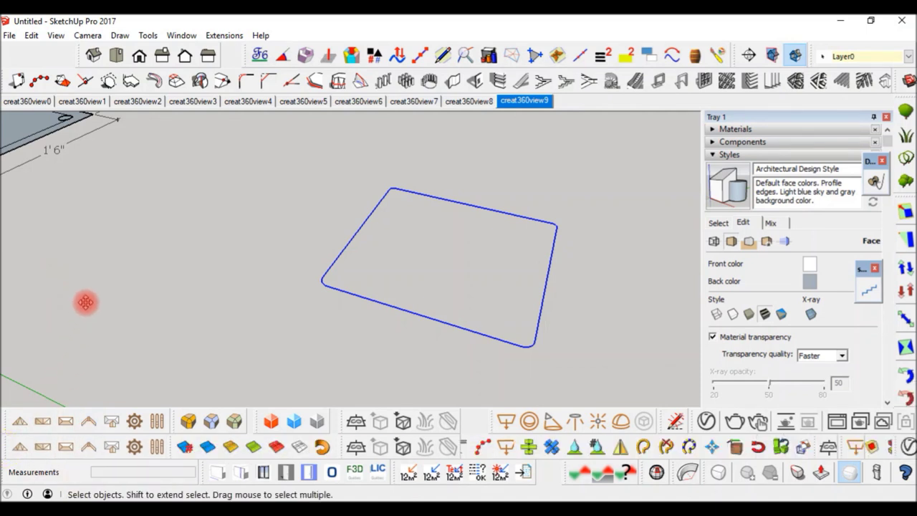
{"action": "left_click_drag", "start_coordinate": [16, 444], "coordinate": [257, 384]}
Float the JHS PowerBar over the canvas and run Lines to Tubes: 3/8" diameter, precision 10.
{"action": "left_click_drag", "start_coordinate": [226, 334], "coordinate": [578, 238]}
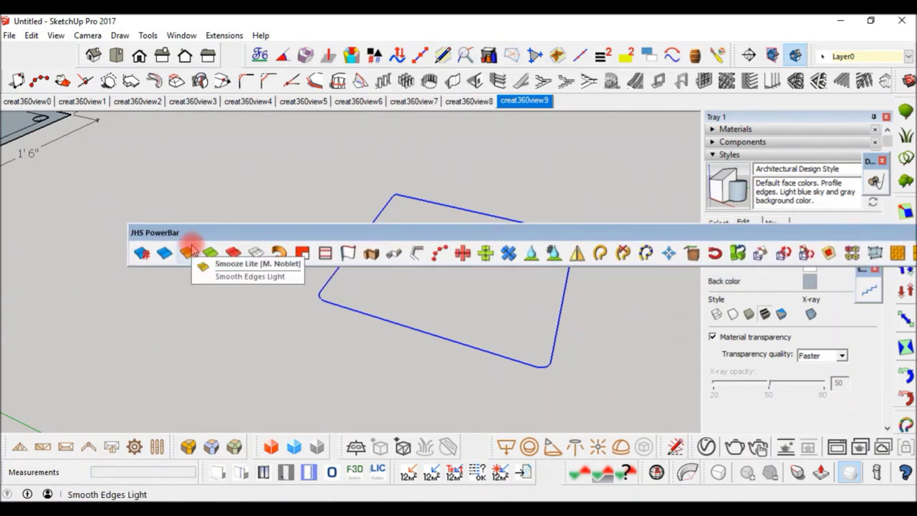
{"action": "mouse_move", "coordinate": [369, 235]}
{"action": "left_mouse_down"}
{"action": "mouse_move", "coordinate": [344, 243]}
{"action": "mouse_move", "coordinate": [475, 253]}
{"action": "mouse_move", "coordinate": [484, 262]}
{"action": "left_mouse_up"}
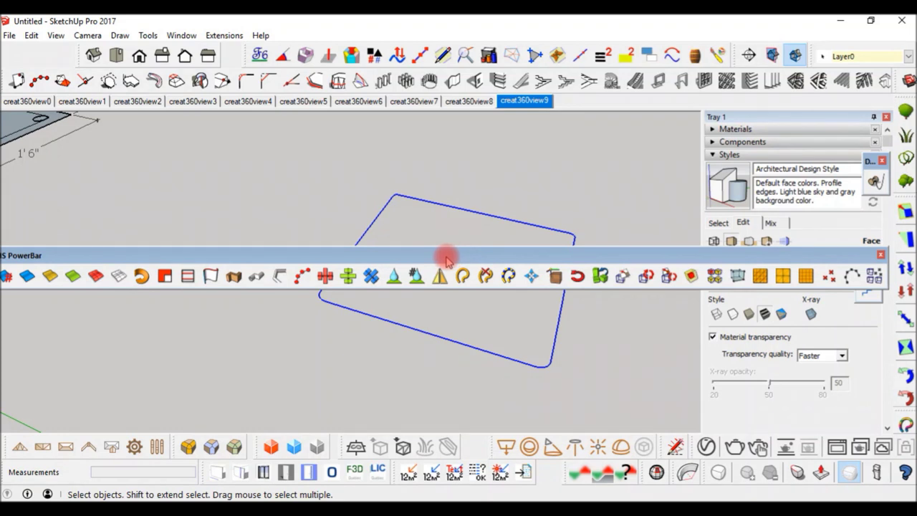
{"action": "left_click_drag", "start_coordinate": [446, 259], "coordinate": [456, 261]}
{"action": "left_click_drag", "start_coordinate": [271, 262], "coordinate": [336, 261]}
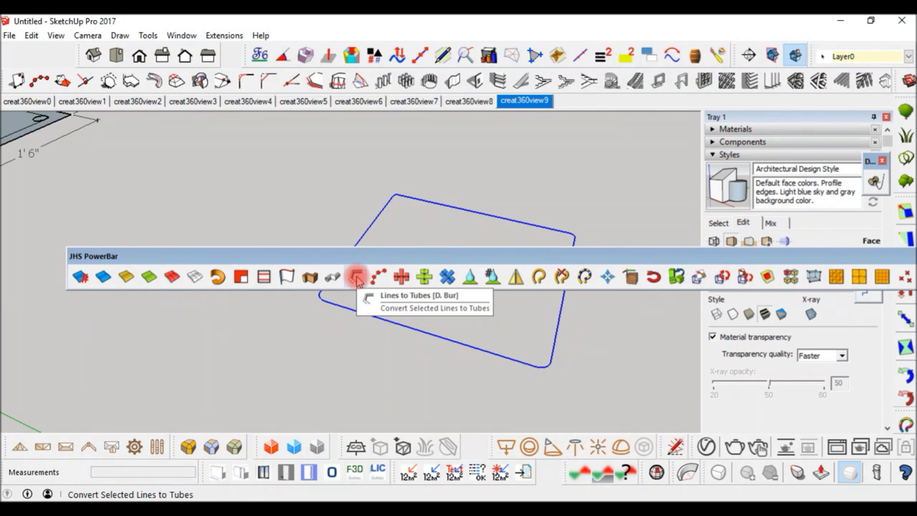
{"action": "left_click", "coordinate": [356, 278]}
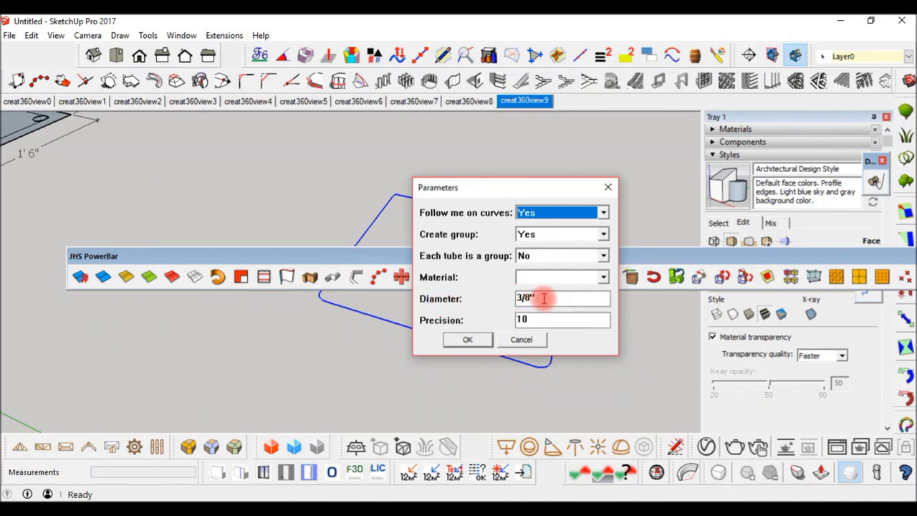
Generate the 3/8" tube along the outline and orbit to inspect it.
{"action": "left_click", "coordinate": [470, 339]}
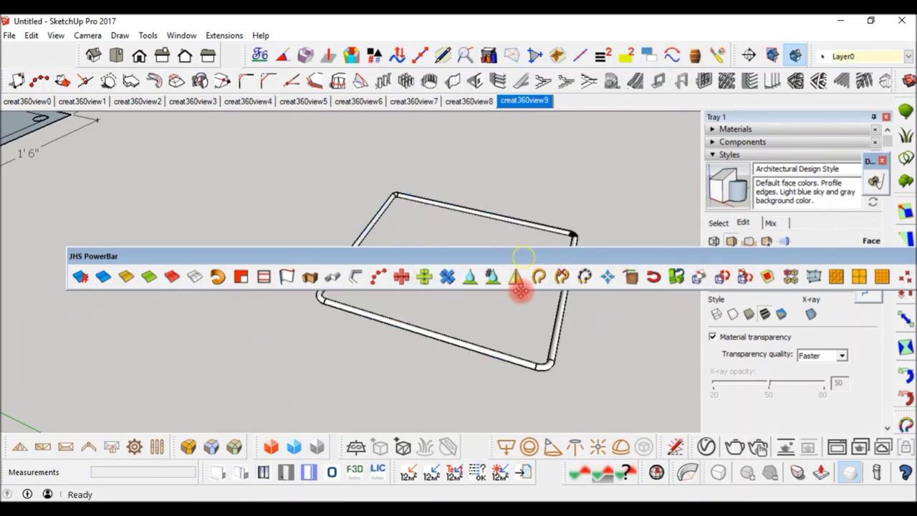
{"action": "left_click_drag", "start_coordinate": [522, 259], "coordinate": [446, 408]}
{"action": "scroll", "coordinate": [491, 250], "scroll_direction": "down", "scroll_amount": 3}
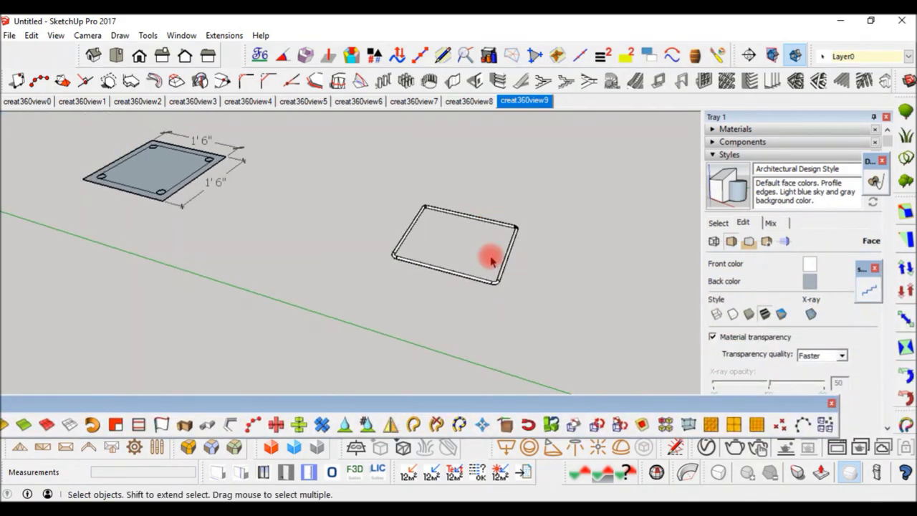
{"action": "scroll", "coordinate": [471, 237], "scroll_direction": "up", "scroll_amount": 2}
{"action": "scroll", "coordinate": [526, 242], "scroll_direction": "up", "scroll_amount": 2}
{"action": "scroll", "coordinate": [541, 221], "scroll_direction": "up", "scroll_amount": 4}
{"action": "scroll", "coordinate": [551, 190], "scroll_direction": "up", "scroll_amount": 2}
{"action": "scroll", "coordinate": [552, 184], "scroll_direction": "down", "scroll_amount": 3}
{"action": "scroll", "coordinate": [542, 215], "scroll_direction": "down", "scroll_amount": 3}
{"action": "scroll", "coordinate": [541, 242], "scroll_direction": "up", "scroll_amount": 1}
{"action": "scroll", "coordinate": [541, 242], "scroll_direction": "down", "scroll_amount": 3}
{"action": "scroll", "coordinate": [512, 246], "scroll_direction": "up", "scroll_amount": 1}
{"action": "scroll", "coordinate": [492, 236], "scroll_direction": "down", "scroll_amount": 2}
{"action": "scroll", "coordinate": [501, 231], "scroll_direction": "up", "scroll_amount": 1}
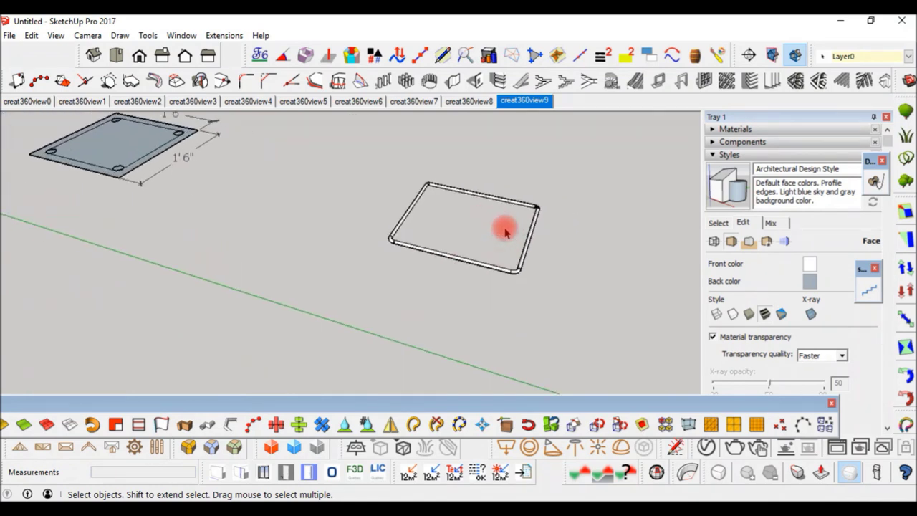
{"action": "scroll", "coordinate": [469, 180], "scroll_direction": "up", "scroll_amount": 2}
{"action": "scroll", "coordinate": [465, 231], "scroll_direction": "up", "scroll_amount": 1}
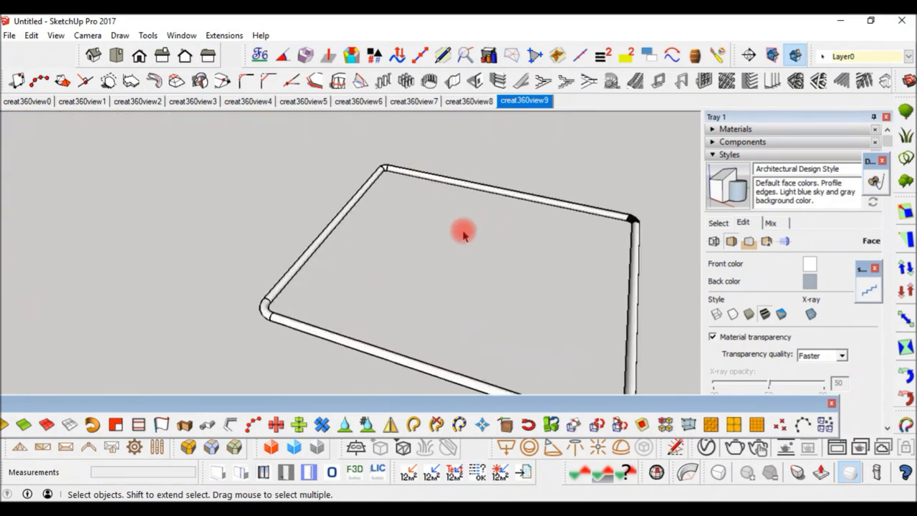
{"action": "scroll", "coordinate": [451, 237], "scroll_direction": "down", "scroll_amount": 2}
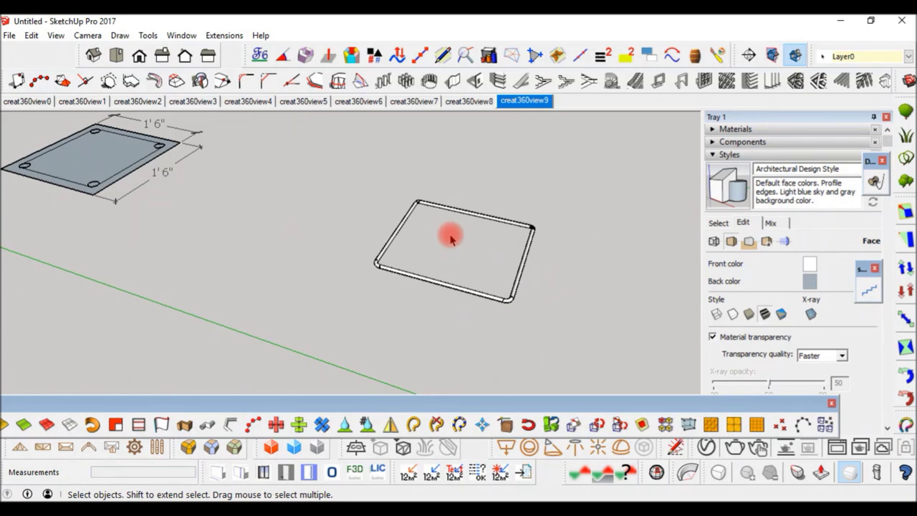
{"action": "middle_click_drag", "start_coordinate": [549, 248], "coordinate": [517, 258]}
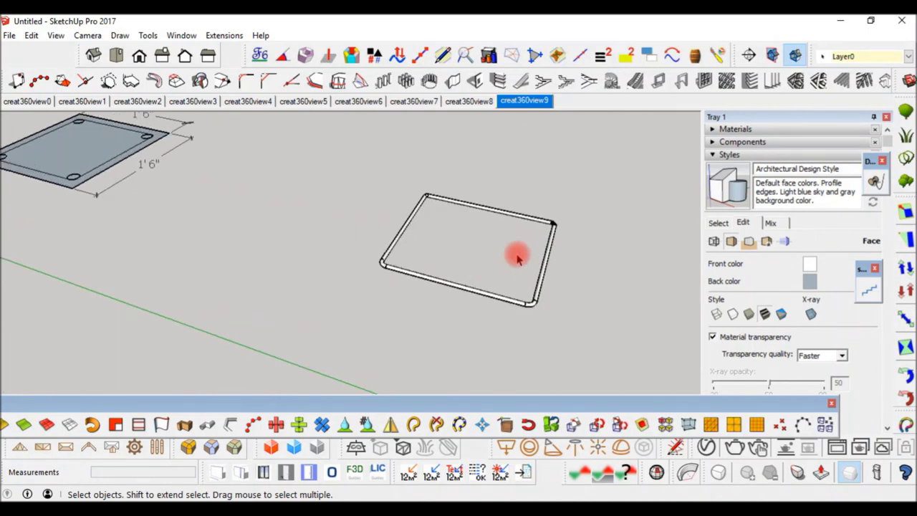
{"action": "mouse_move", "coordinate": [507, 264]}
{"action": "middle_mouse_down"}
{"action": "mouse_move", "coordinate": [519, 268]}
{"action": "mouse_move", "coordinate": [502, 258]}
{"action": "mouse_move", "coordinate": [570, 252]}
{"action": "middle_mouse_up"}
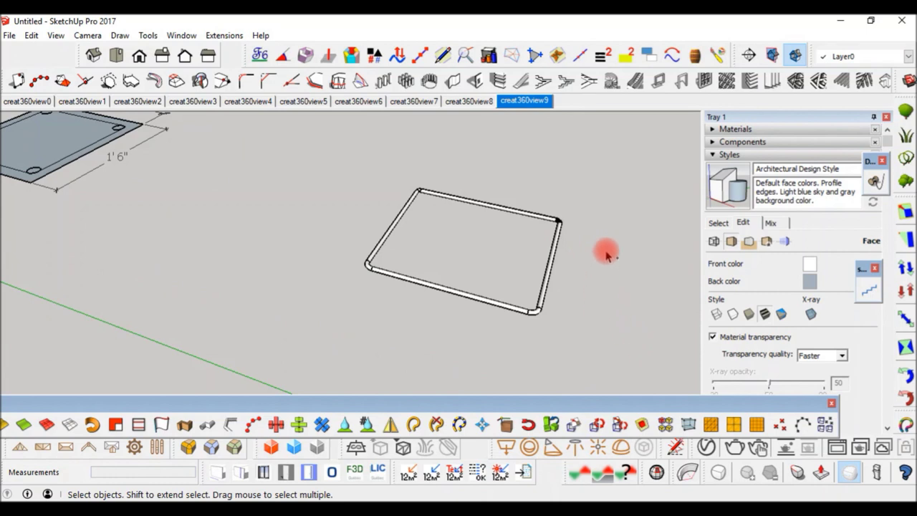
Undo the tube, leaving only the thin rounded-corner outline.
{"action": "key", "text": "ctrl+z"}
{"action": "scroll", "coordinate": [541, 245], "scroll_direction": "down", "scroll_amount": 2}
{"action": "scroll", "coordinate": [526, 248], "scroll_direction": "up", "scroll_amount": 2}
{"action": "scroll", "coordinate": [532, 242], "scroll_direction": "down", "scroll_amount": 2}
{"action": "scroll", "coordinate": [504, 260], "scroll_direction": "up", "scroll_amount": 2}
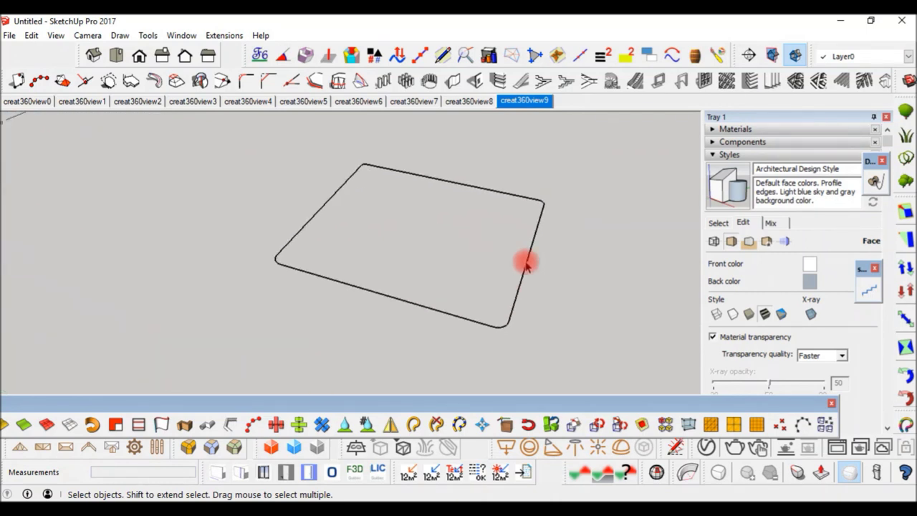
Draw a diagonal line from the face's lower-right corner to its top corner.
{"action": "key", "text": "l"}
{"action": "scroll", "coordinate": [495, 290], "scroll_direction": "down", "scroll_amount": 1}
{"action": "scroll", "coordinate": [501, 281], "scroll_direction": "up", "scroll_amount": 2}
{"action": "left_click", "coordinate": [500, 354]}
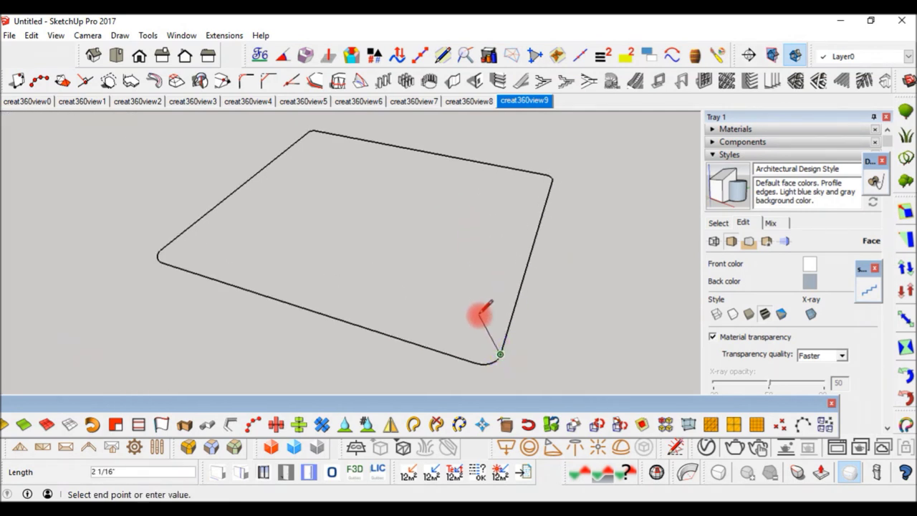
{"action": "scroll", "coordinate": [436, 307], "scroll_direction": "down", "scroll_amount": 1}
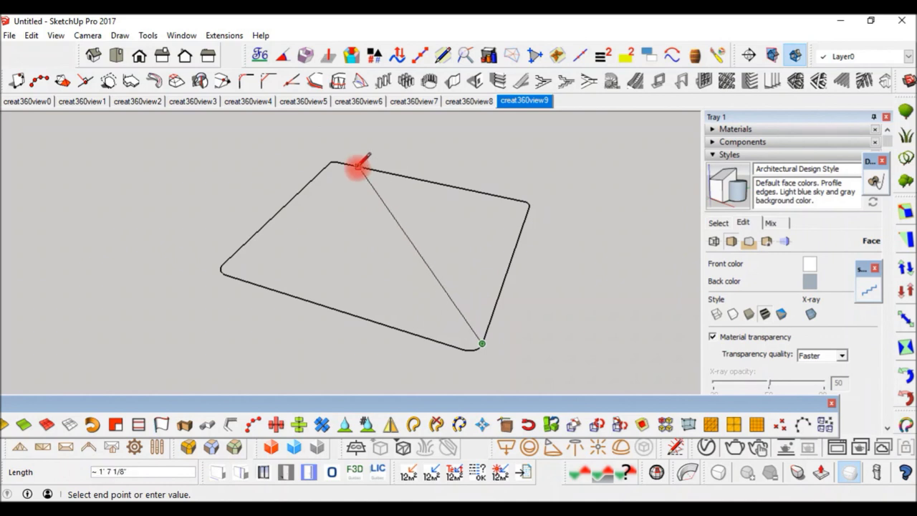
{"action": "scroll", "coordinate": [345, 163], "scroll_direction": "up", "scroll_amount": 2}
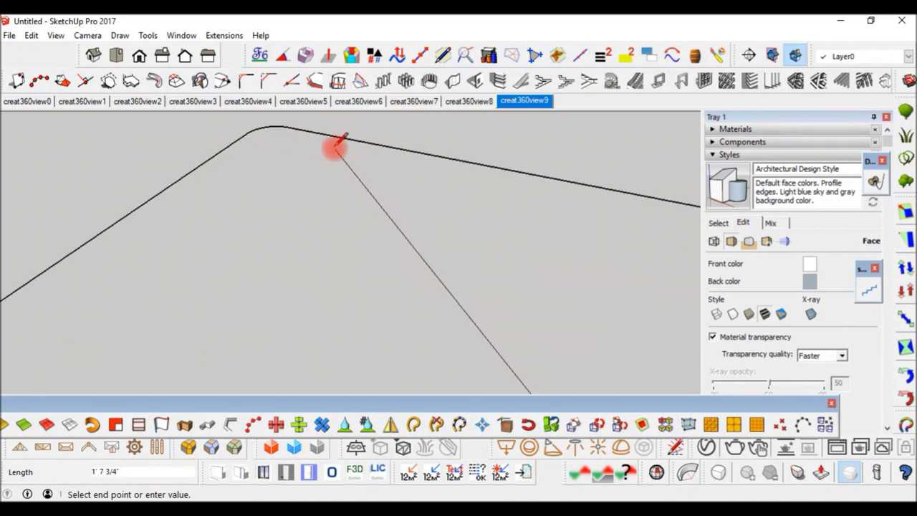
{"action": "left_click", "coordinate": [288, 128]}
{"action": "scroll", "coordinate": [324, 120], "scroll_direction": "down", "scroll_amount": 3}
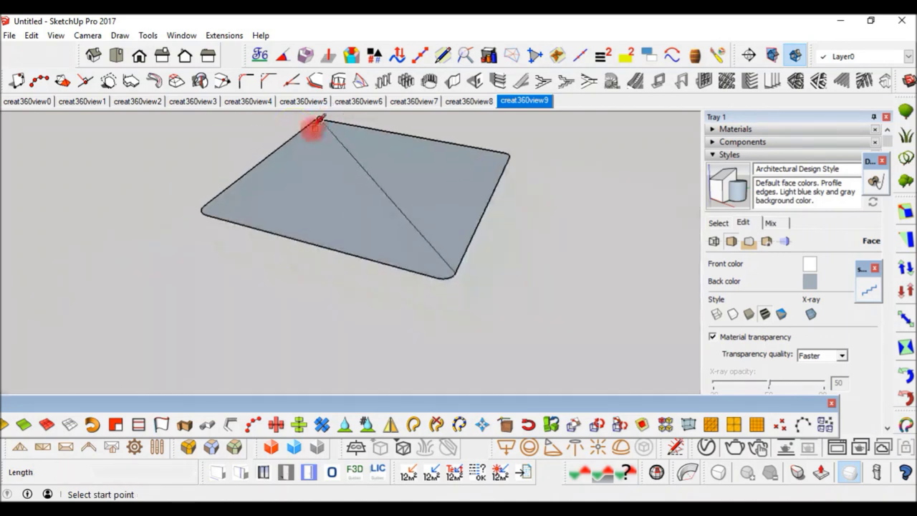
{"action": "scroll", "coordinate": [323, 129], "scroll_direction": "up", "scroll_amount": 1}
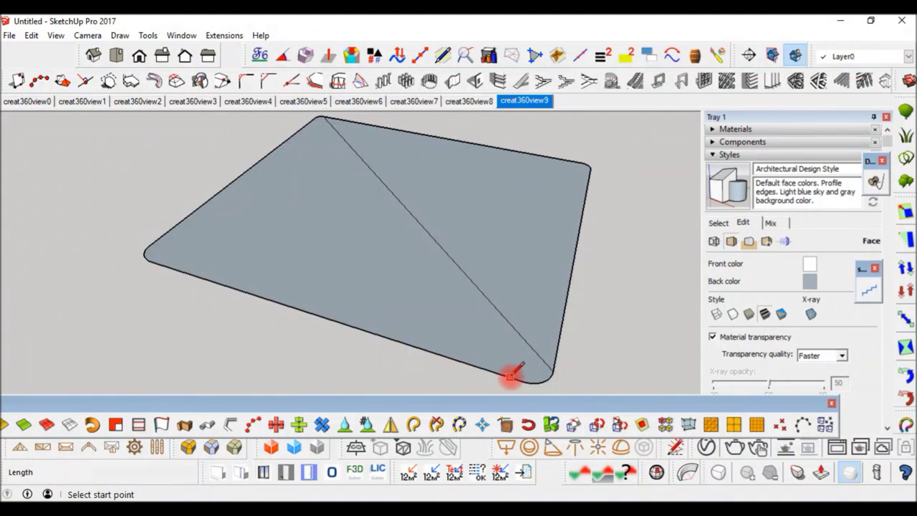
Draw a second diagonal from the bottom edge to the top corner, then erase the extra diagonal edge.
{"action": "left_click", "coordinate": [510, 376]}
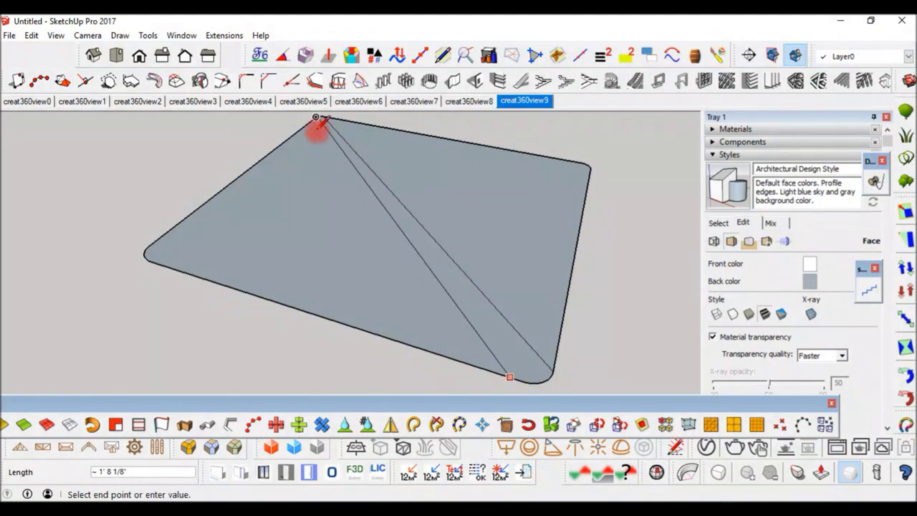
{"action": "scroll", "coordinate": [316, 120], "scroll_direction": "up", "scroll_amount": 2}
{"action": "scroll", "coordinate": [321, 111], "scroll_direction": "up", "scroll_amount": 1}
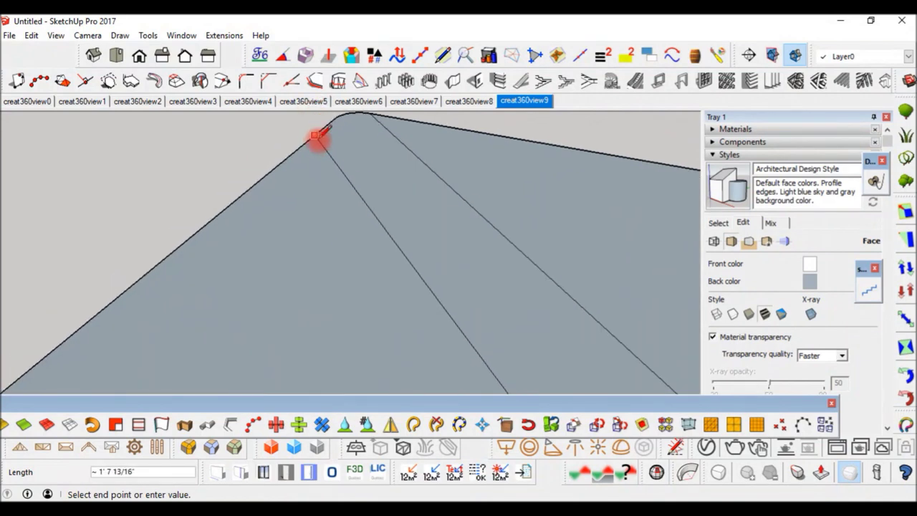
{"action": "left_click", "coordinate": [327, 137]}
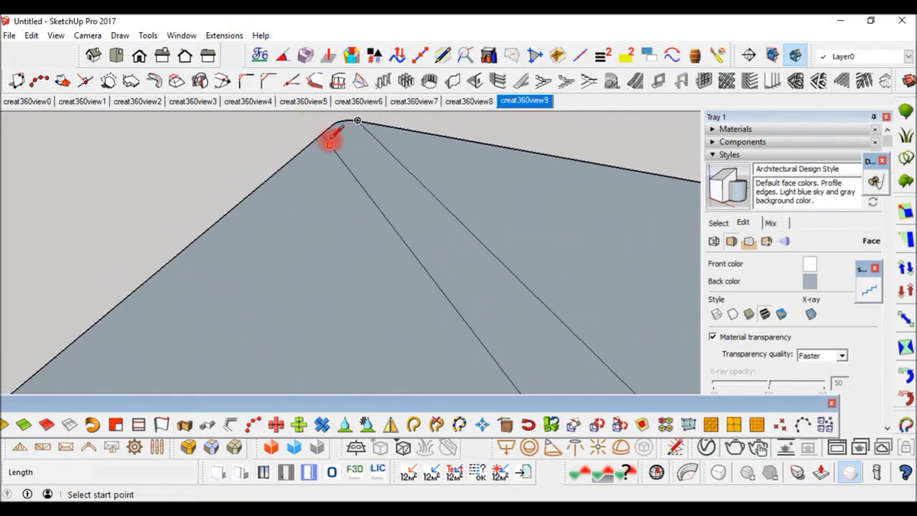
{"action": "scroll", "coordinate": [340, 140], "scroll_direction": "down", "scroll_amount": 1}
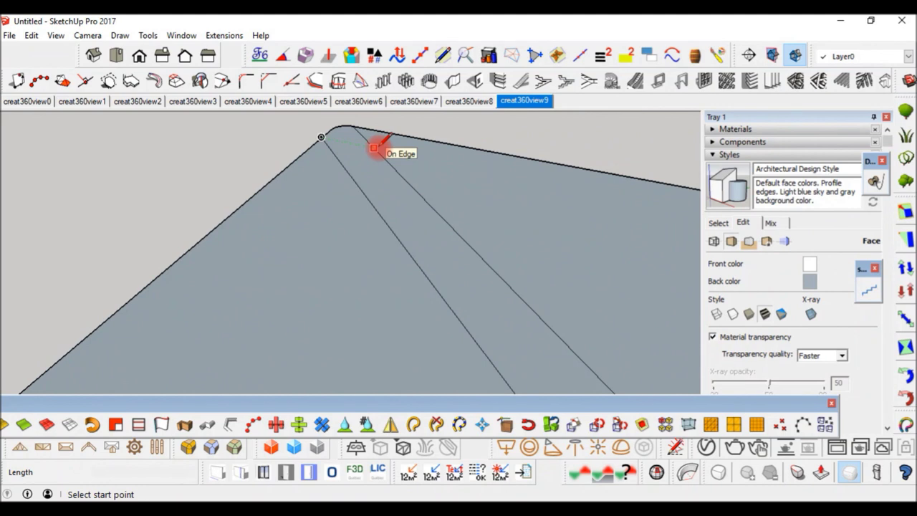
{"action": "key", "text": "e"}
{"action": "left_click", "coordinate": [393, 165]}
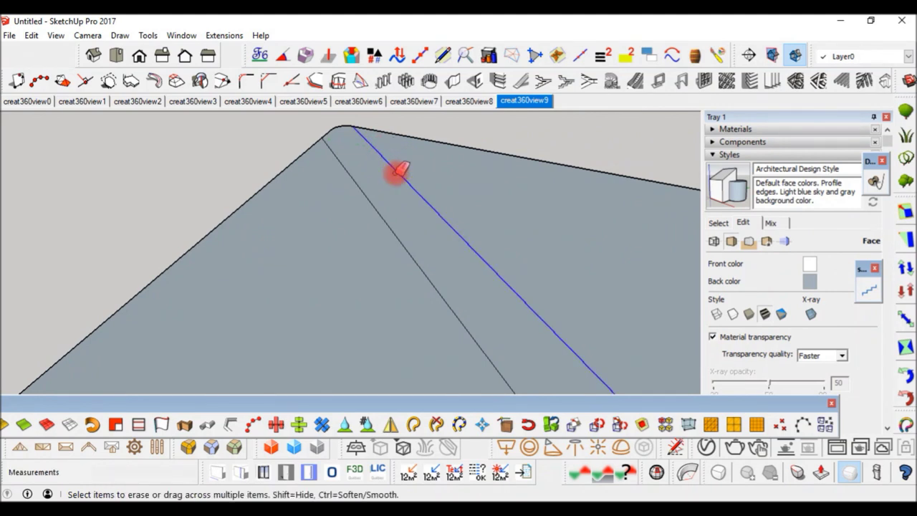
Draw a parallel line from the lower-right corner to the top edge near the apex.
{"action": "scroll", "coordinate": [394, 156], "scroll_direction": "down", "scroll_amount": 3}
{"action": "scroll", "coordinate": [397, 152], "scroll_direction": "down", "scroll_amount": 2}
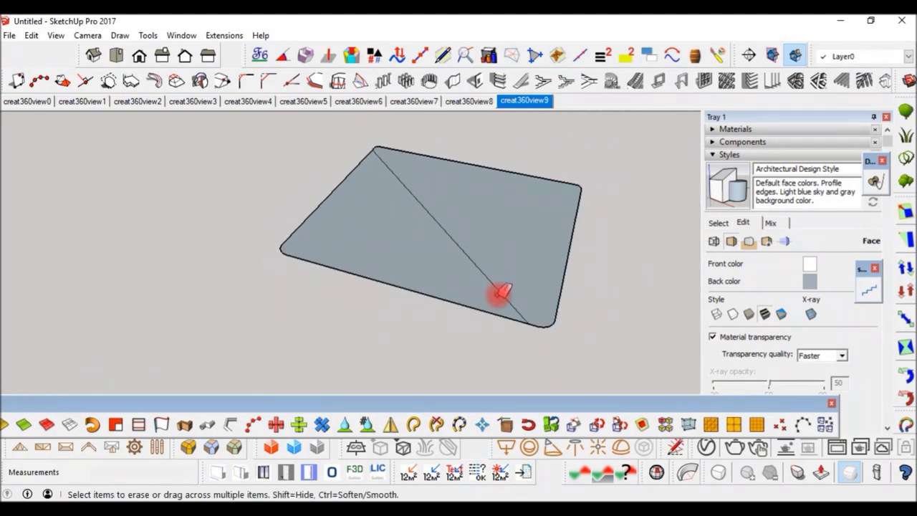
{"action": "scroll", "coordinate": [550, 322], "scroll_direction": "up", "scroll_amount": 2}
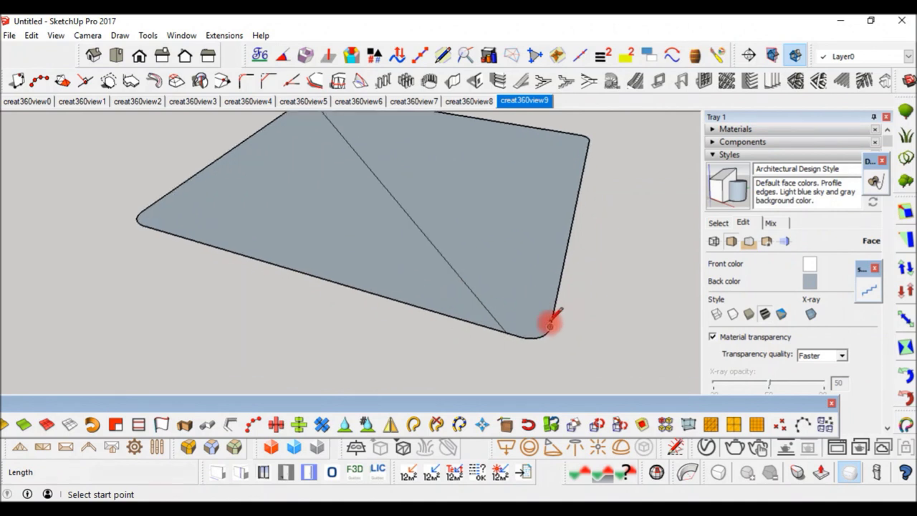
{"action": "scroll", "coordinate": [550, 321], "scroll_direction": "up", "scroll_amount": 1}
{"action": "left_click", "coordinate": [548, 316]}
{"action": "scroll", "coordinate": [548, 316], "scroll_direction": "down", "scroll_amount": 2}
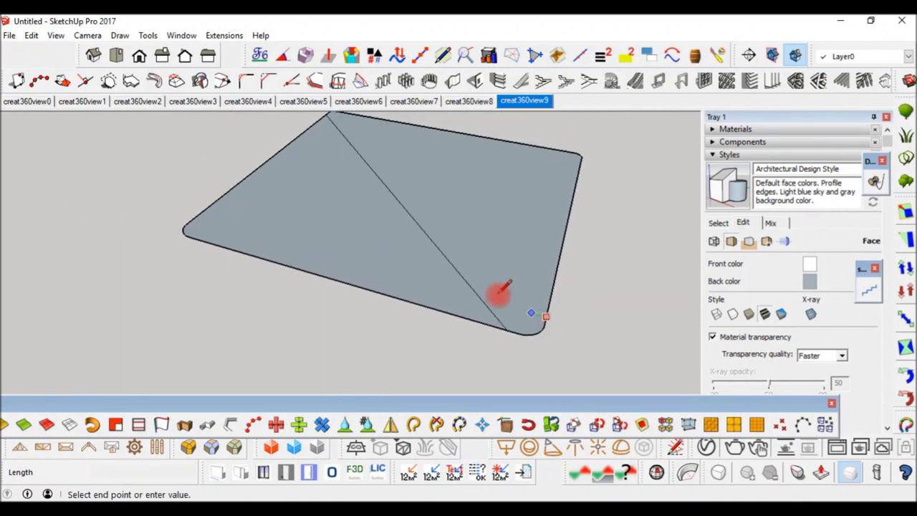
{"action": "scroll", "coordinate": [368, 199], "scroll_direction": "down", "scroll_amount": 2}
{"action": "scroll", "coordinate": [375, 201], "scroll_direction": "up", "scroll_amount": 2}
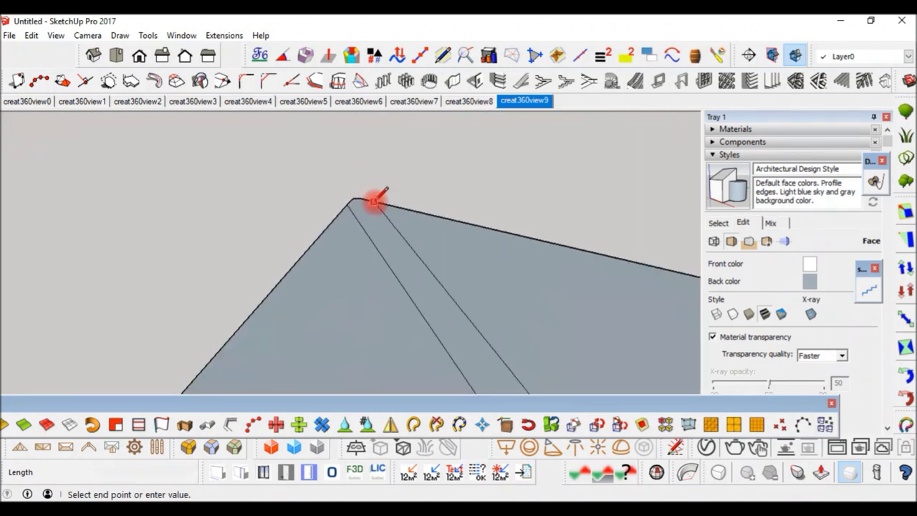
{"action": "scroll", "coordinate": [374, 201], "scroll_direction": "up", "scroll_amount": 1}
{"action": "left_click", "coordinate": [374, 202]}
Delete the right-hand face, keeping its edges.
{"action": "right_click", "coordinate": [424, 248]}
{"action": "key", "text": "Escape"}
{"action": "key", "text": "Delete"}
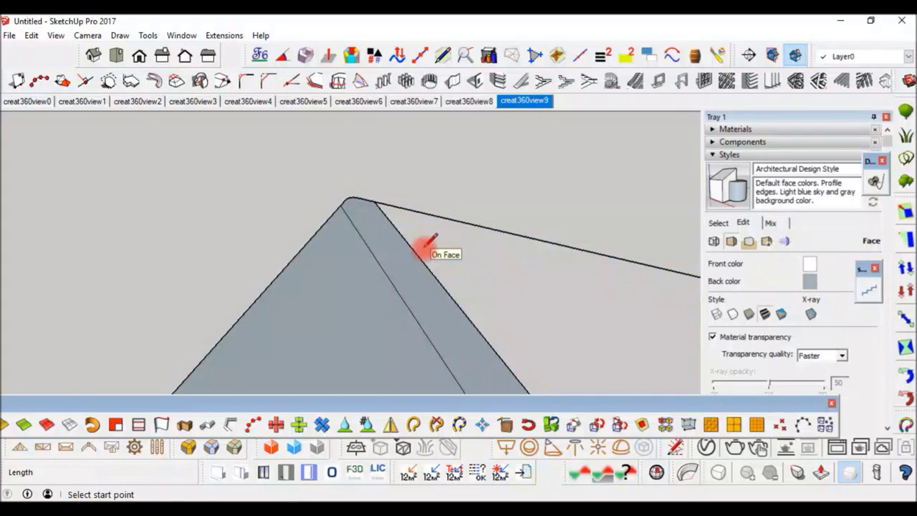
{"action": "middle_click_drag", "start_coordinate": [428, 244], "coordinate": [476, 240]}
Delete the thin strip face, then start a new line at the lower-right corner.
{"action": "right_click", "coordinate": [473, 288]}
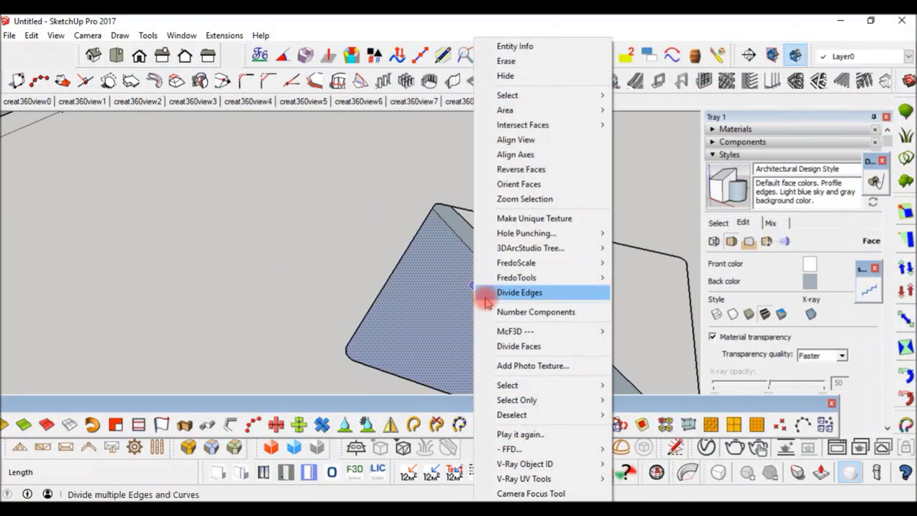
{"action": "left_click", "coordinate": [478, 293]}
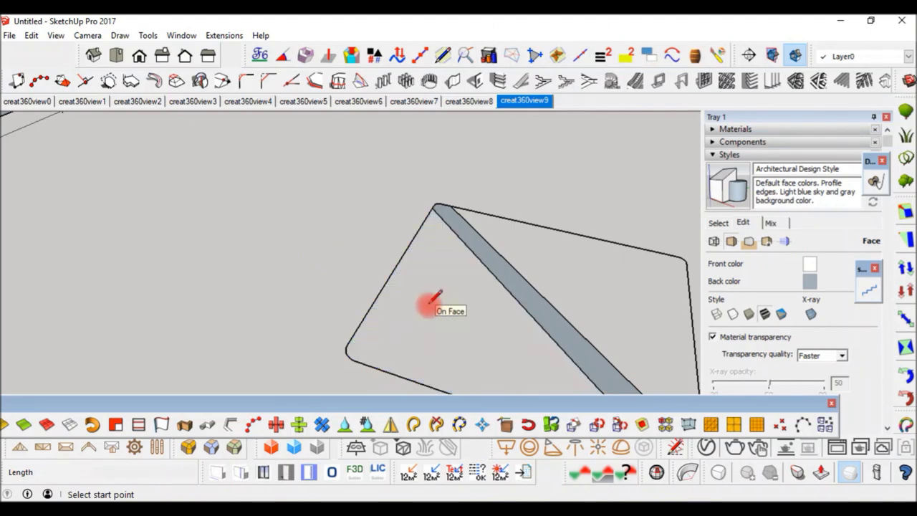
{"action": "scroll", "coordinate": [543, 268], "scroll_direction": "up", "scroll_amount": 2}
{"action": "scroll", "coordinate": [508, 301], "scroll_direction": "up", "scroll_amount": 1}
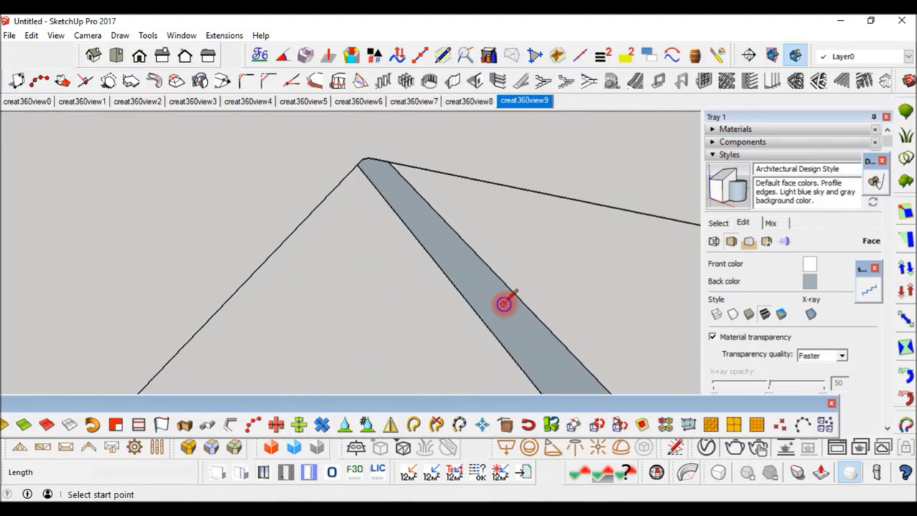
{"action": "key", "text": "Delete"}
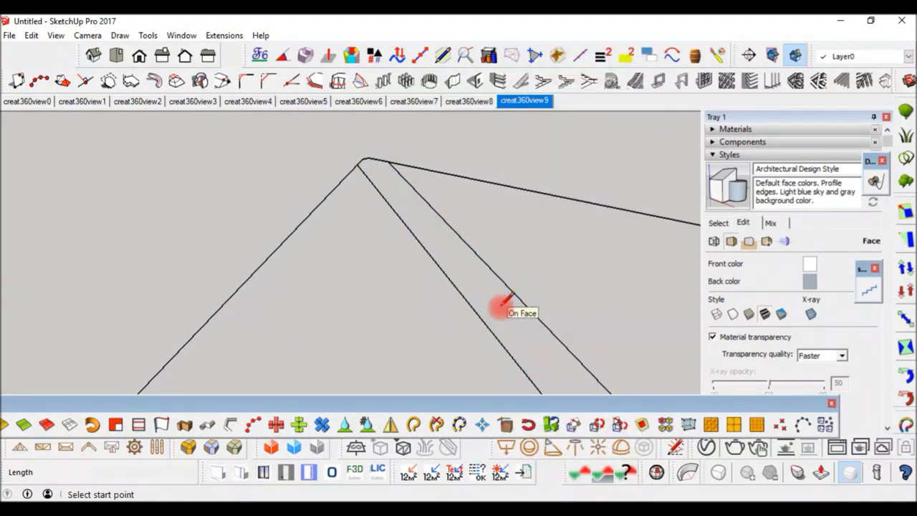
{"action": "scroll", "coordinate": [473, 244], "scroll_direction": "down", "scroll_amount": 3}
{"action": "scroll", "coordinate": [459, 222], "scroll_direction": "up", "scroll_amount": 1}
{"action": "scroll", "coordinate": [509, 287], "scroll_direction": "up", "scroll_amount": 1}
{"action": "scroll", "coordinate": [534, 312], "scroll_direction": "up", "scroll_amount": 2}
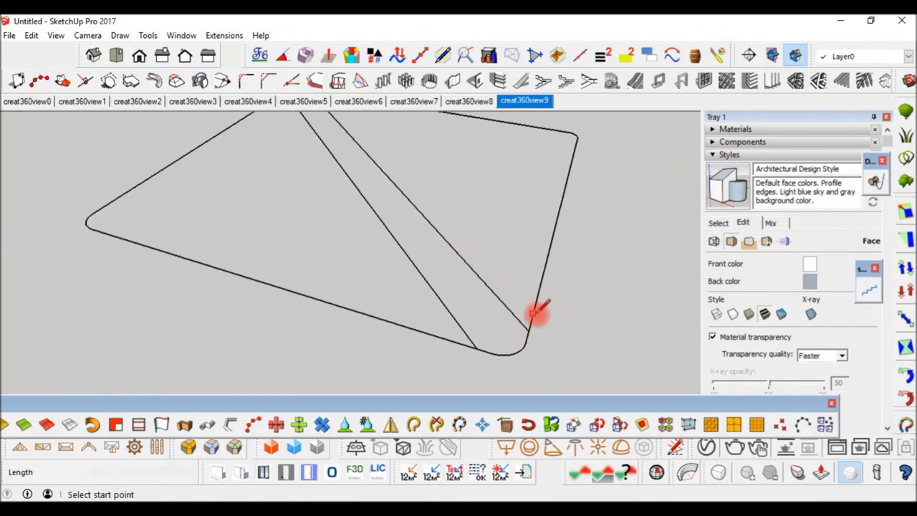
{"action": "left_click", "coordinate": [528, 329]}
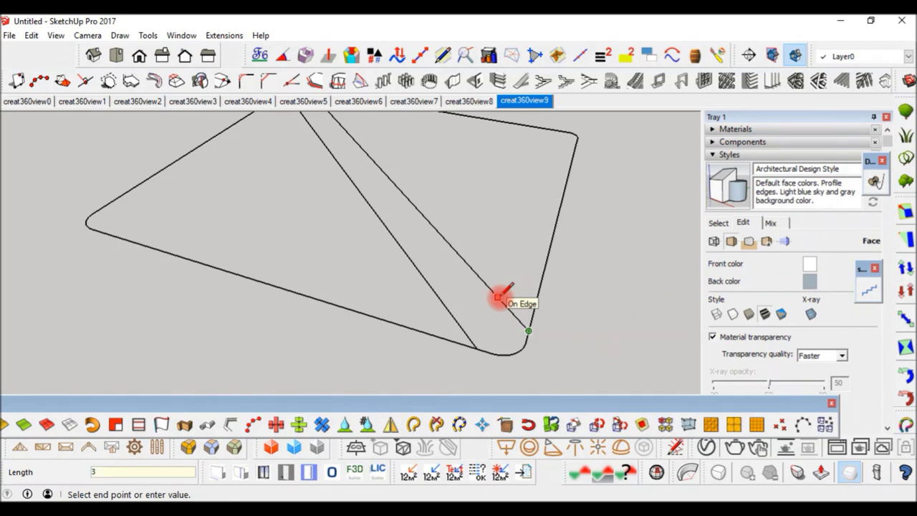
Finish the line on the diagonal edge and delete the large right face.
{"action": "left_click", "coordinate": [498, 297]}
{"action": "scroll", "coordinate": [513, 283], "scroll_direction": "down", "scroll_amount": 1}
{"action": "right_click", "coordinate": [502, 219]}
{"action": "key", "text": "Escape"}
{"action": "key", "text": "Delete"}
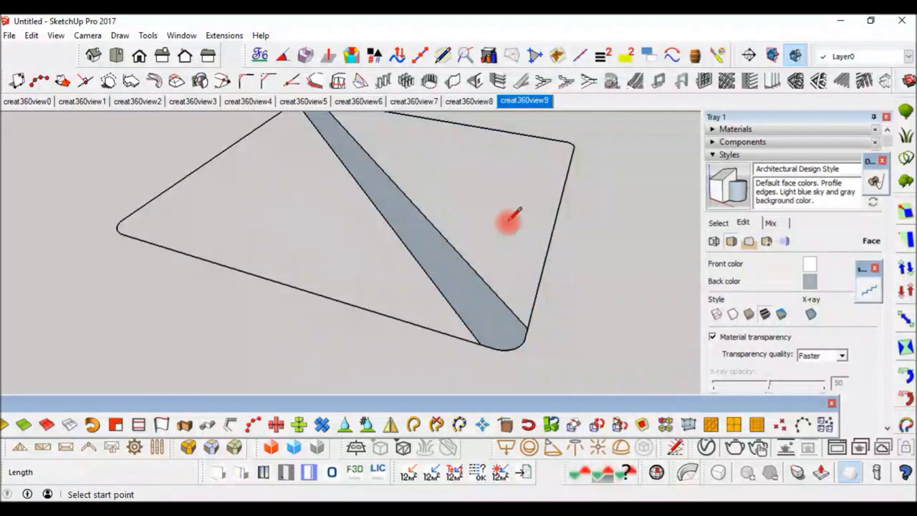
Delete the shaded strip face and draw a line across the strip to close it.
{"action": "right_click", "coordinate": [470, 280]}
{"action": "key", "text": "Escape"}
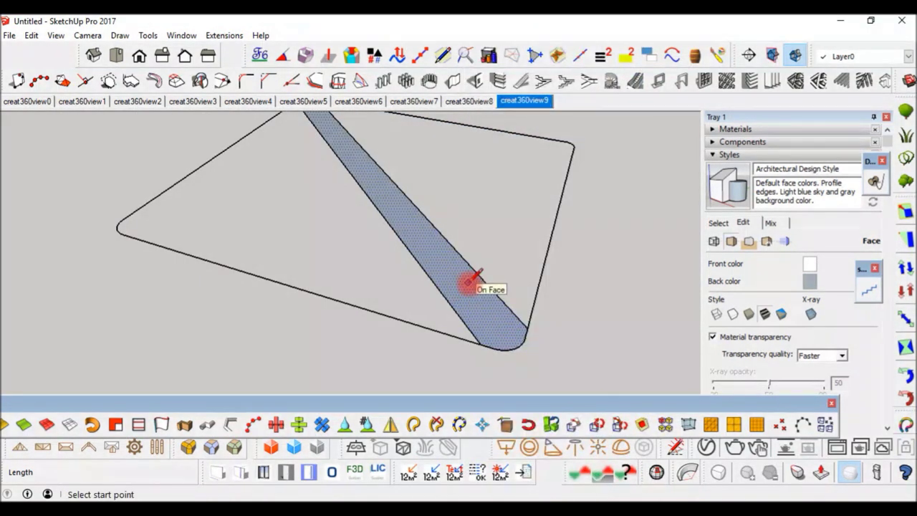
{"action": "key", "text": "Delete"}
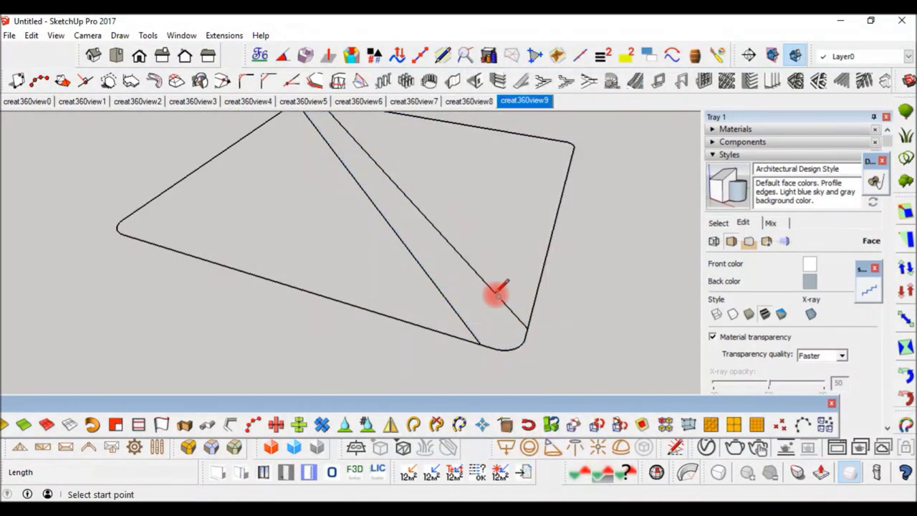
{"action": "left_click", "coordinate": [497, 294]}
{"action": "left_click", "coordinate": [450, 311]}
Erase the diagonal strip lines from the rectangle.
{"action": "scroll", "coordinate": [470, 315], "scroll_direction": "down", "scroll_amount": 2}
{"action": "scroll", "coordinate": [349, 129], "scroll_direction": "up", "scroll_amount": 2}
{"action": "scroll", "coordinate": [350, 137], "scroll_direction": "up", "scroll_amount": 2}
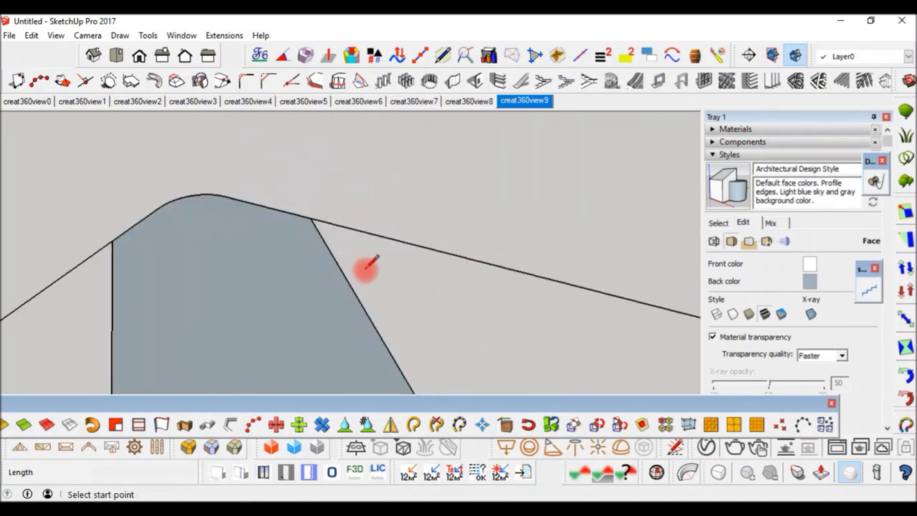
{"action": "scroll", "coordinate": [368, 266], "scroll_direction": "down", "scroll_amount": 1}
{"action": "scroll", "coordinate": [383, 247], "scroll_direction": "down", "scroll_amount": 2}
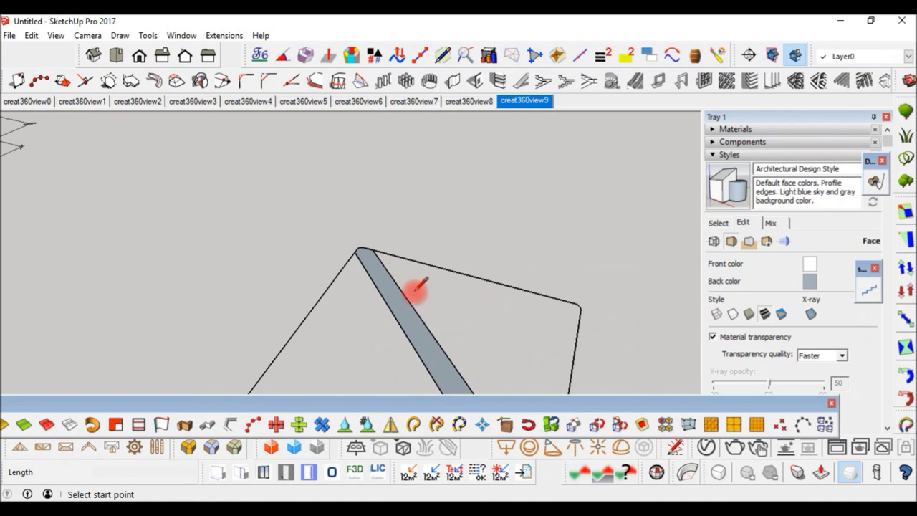
{"action": "left_click_drag", "start_coordinate": [428, 322], "coordinate": [437, 272]}
{"action": "scroll", "coordinate": [441, 276], "scroll_direction": "down", "scroll_amount": 2}
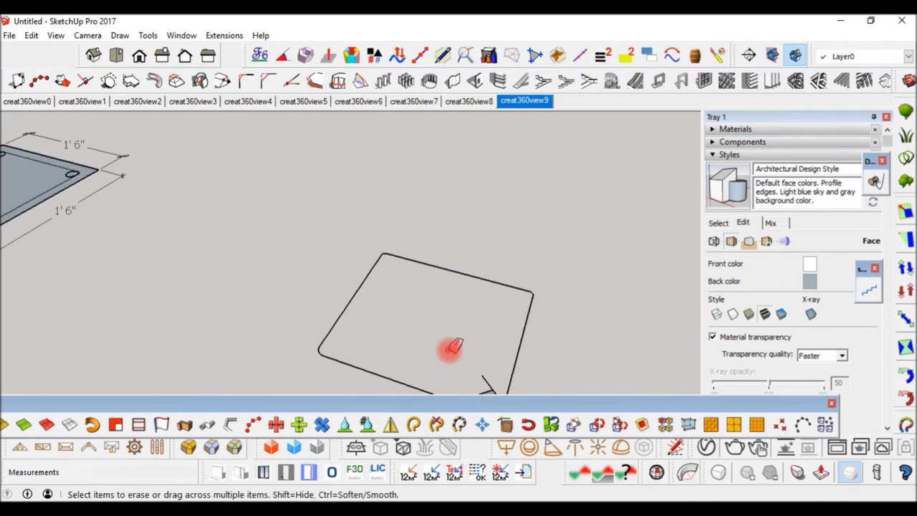
{"action": "scroll", "coordinate": [466, 315], "scroll_direction": "up", "scroll_amount": 2}
{"action": "scroll", "coordinate": [459, 326], "scroll_direction": "up", "scroll_amount": 3}
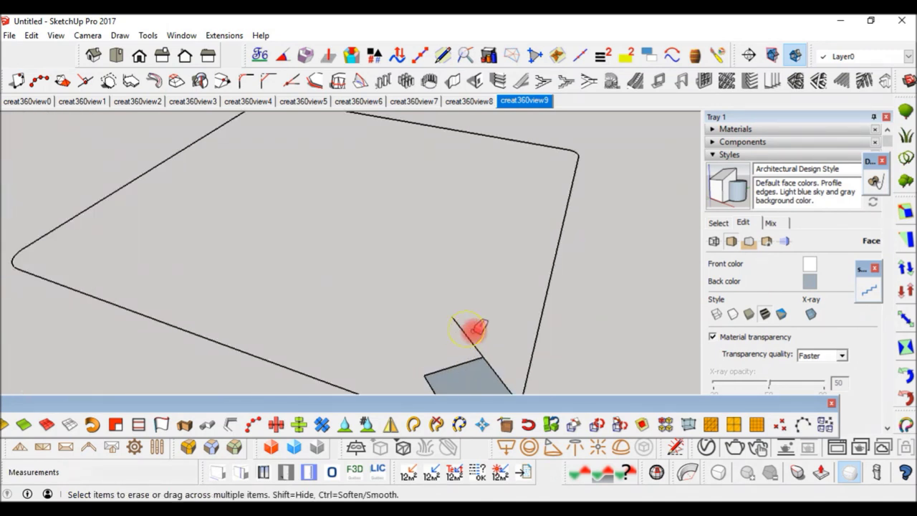
{"action": "scroll", "coordinate": [447, 265], "scroll_direction": "down", "scroll_amount": 5}
{"action": "scroll", "coordinate": [451, 301], "scroll_direction": "up", "scroll_amount": 1}
{"action": "scroll", "coordinate": [450, 303], "scroll_direction": "up", "scroll_amount": 1}
{"action": "scroll", "coordinate": [455, 307], "scroll_direction": "up", "scroll_amount": 3}
Delete the small corner face and stray edge, then box-select the whole stirrup outline.
{"action": "right_click", "coordinate": [457, 308]}
{"action": "left_click", "coordinate": [461, 304]}
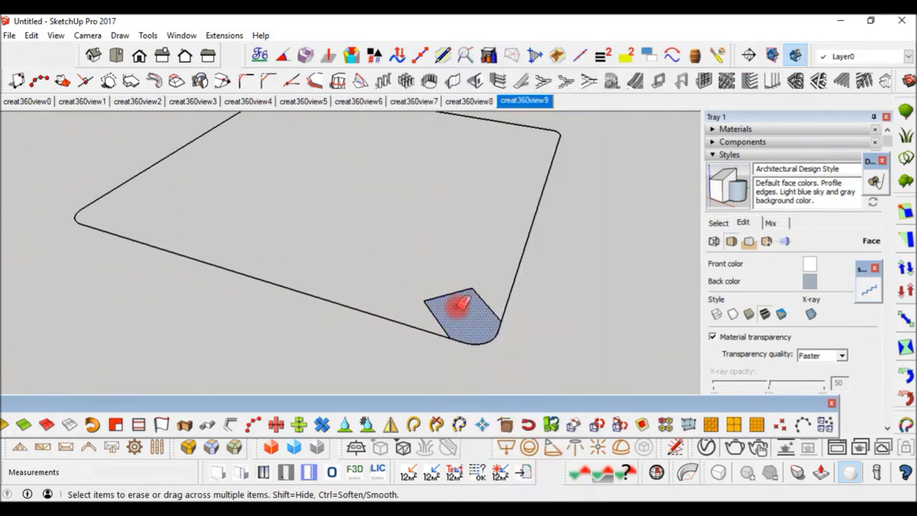
{"action": "right_click", "coordinate": [458, 307]}
{"action": "left_click", "coordinate": [461, 304]}
{"action": "key", "text": "Delete"}
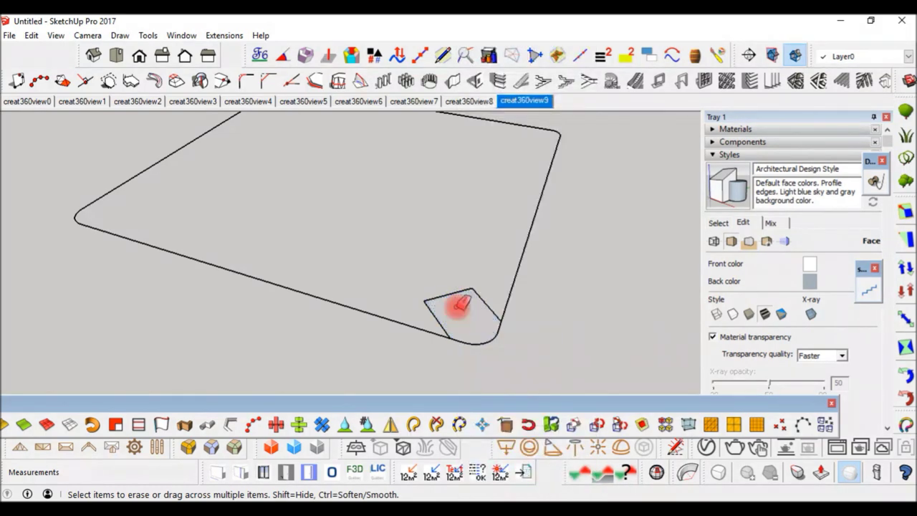
{"action": "left_click_drag", "start_coordinate": [459, 305], "coordinate": [439, 295]}
{"action": "scroll", "coordinate": [454, 291], "scroll_direction": "down", "scroll_amount": 5}
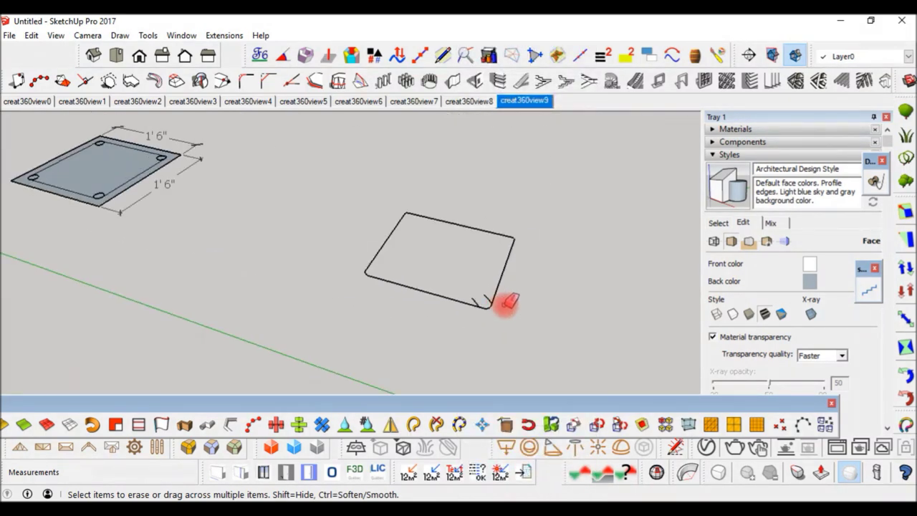
{"action": "scroll", "coordinate": [501, 297], "scroll_direction": "down", "scroll_amount": 2}
{"action": "key", "text": "space"}
{"action": "left_click_drag", "start_coordinate": [589, 188], "coordinate": [368, 334]}
Convert the selected outline into tubes with Lines to Tubes, Diameter 3/8" and Precision 10.
{"action": "scroll", "coordinate": [481, 287], "scroll_direction": "up", "scroll_amount": 2}
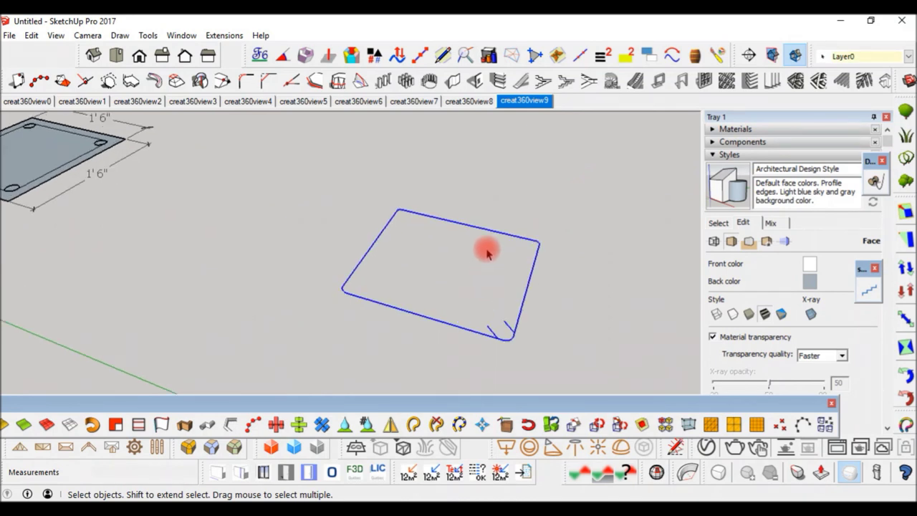
{"action": "scroll", "coordinate": [485, 248], "scroll_direction": "up", "scroll_amount": 1}
{"action": "scroll", "coordinate": [487, 247], "scroll_direction": "down", "scroll_amount": 2}
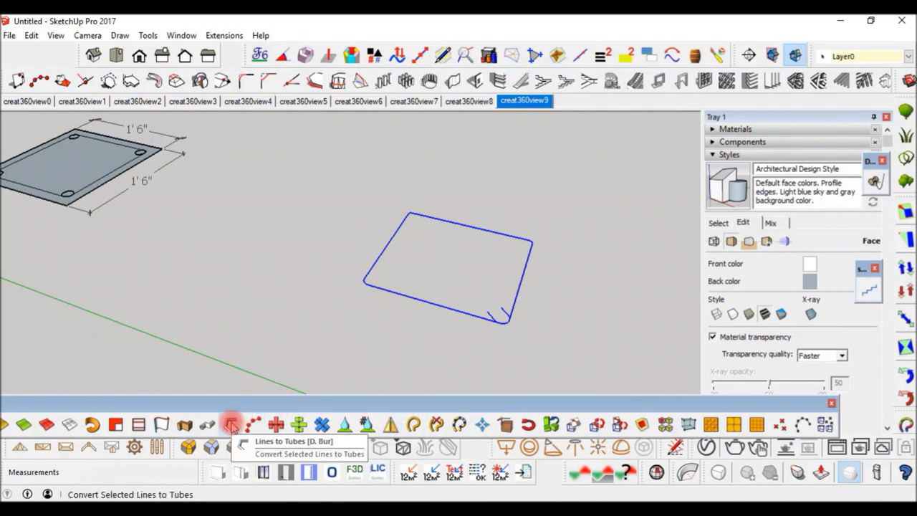
{"action": "left_click", "coordinate": [232, 424]}
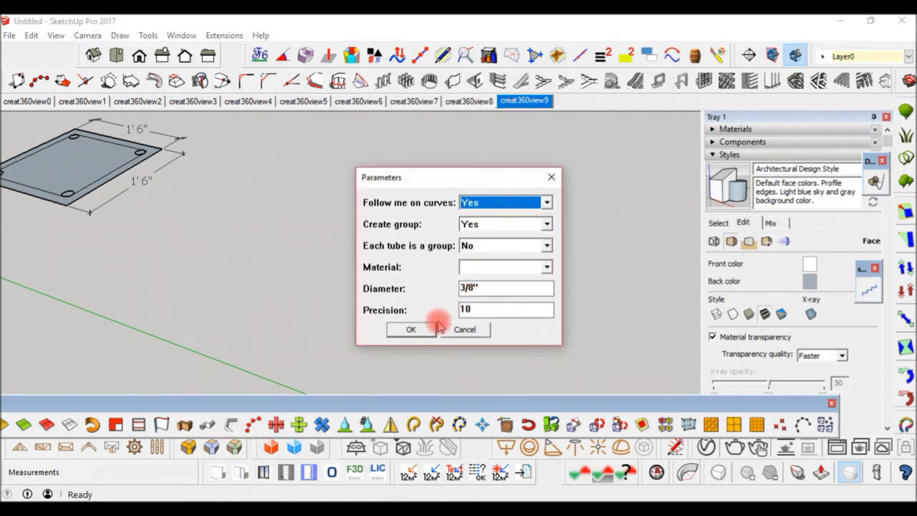
{"action": "left_click", "coordinate": [412, 330]}
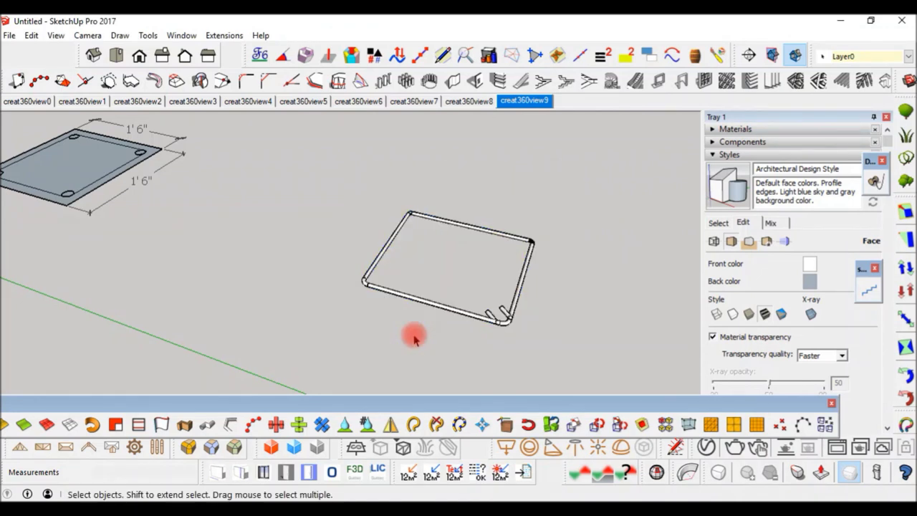
Inspect the tube frame, select then deselect it, and bring up the Materials tray with B.
{"action": "scroll", "coordinate": [502, 301], "scroll_direction": "up", "scroll_amount": 2}
{"action": "scroll", "coordinate": [498, 304], "scroll_direction": "up", "scroll_amount": 2}
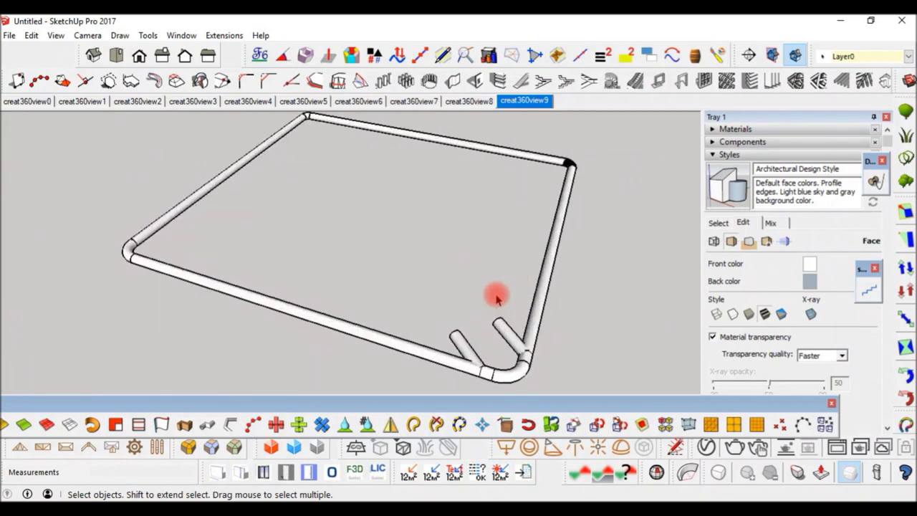
{"action": "scroll", "coordinate": [501, 304], "scroll_direction": "down", "scroll_amount": 3}
{"action": "scroll", "coordinate": [531, 279], "scroll_direction": "down", "scroll_amount": 1}
{"action": "scroll", "coordinate": [534, 276], "scroll_direction": "down", "scroll_amount": 1}
{"action": "mouse_move", "coordinate": [584, 180]}
{"action": "left_mouse_down"}
{"action": "mouse_move", "coordinate": [400, 275]}
{"action": "mouse_move", "coordinate": [341, 334]}
{"action": "left_mouse_up"}
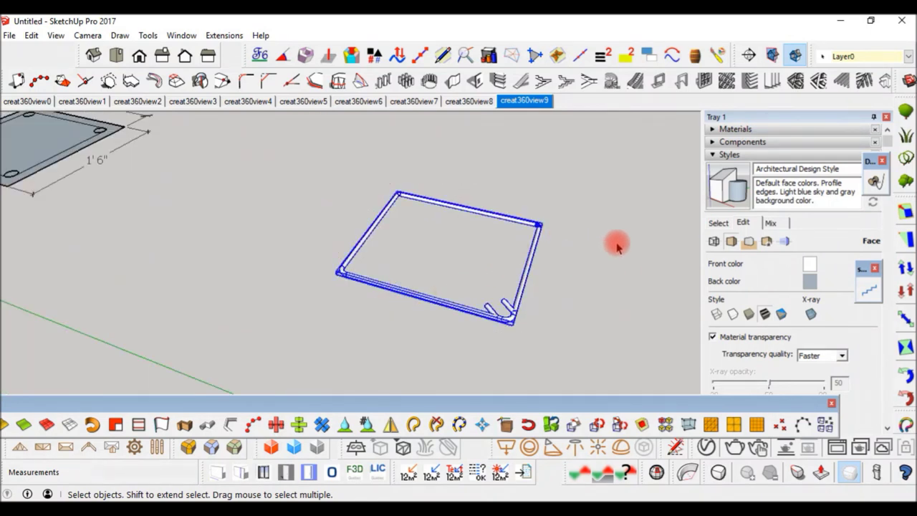
{"action": "left_click", "coordinate": [666, 258]}
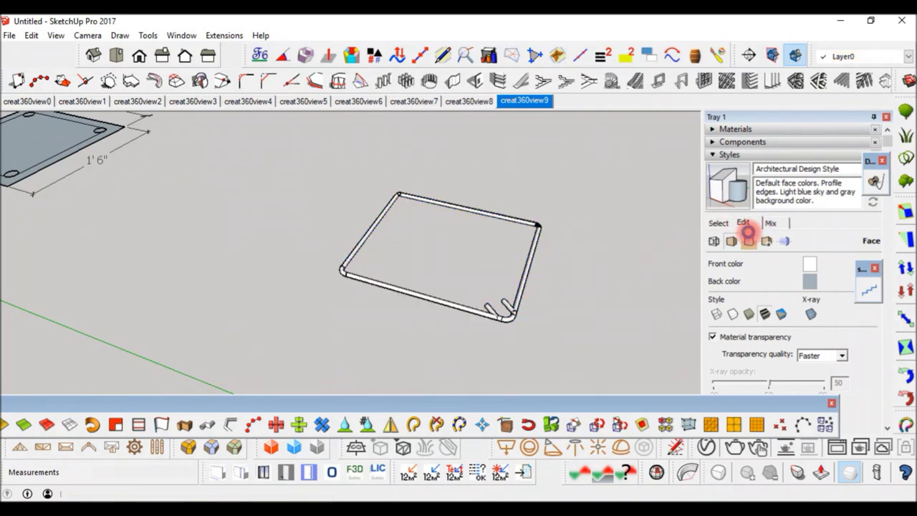
{"action": "key", "text": "b"}
Pick the 0018_Brown colour from the Colors-Named material collection.
{"action": "left_click", "coordinate": [745, 198]}
{"action": "left_click", "coordinate": [718, 197]}
{"action": "left_click", "coordinate": [860, 217]}
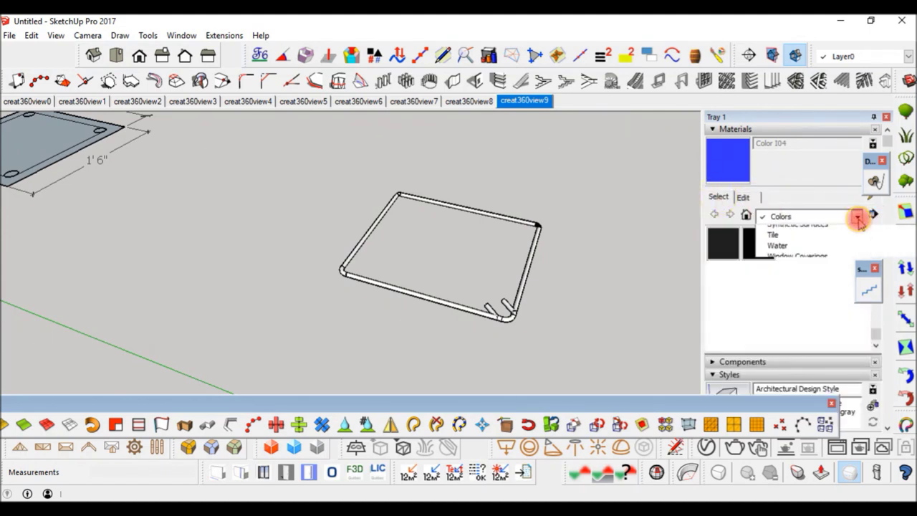
{"action": "left_click", "coordinate": [805, 270]}
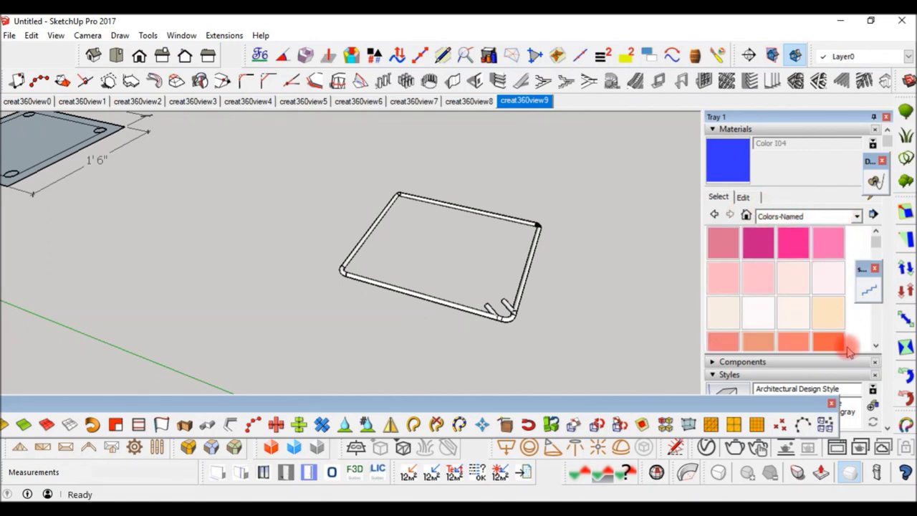
{"action": "left_click", "coordinate": [876, 346]}
{"action": "left_click", "coordinate": [876, 347]}
{"action": "left_click", "coordinate": [757, 265]}
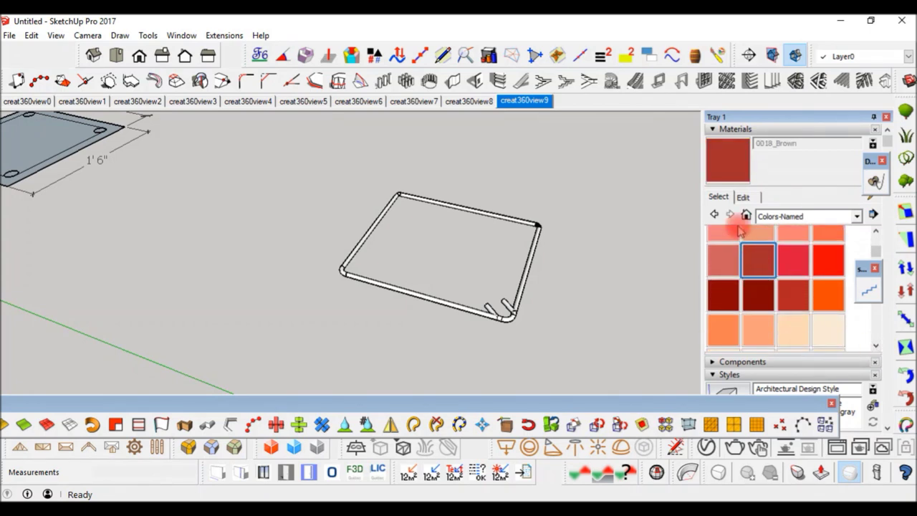
Paint the tube frame brown and window-select the whole stirrup.
{"action": "left_click", "coordinate": [534, 254]}
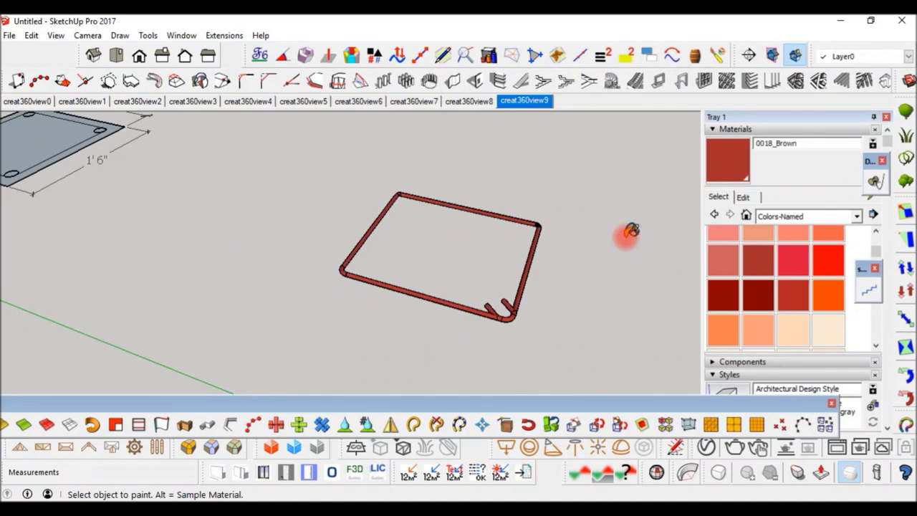
{"action": "key", "text": "space"}
{"action": "left_click_drag", "start_coordinate": [553, 172], "coordinate": [330, 347]}
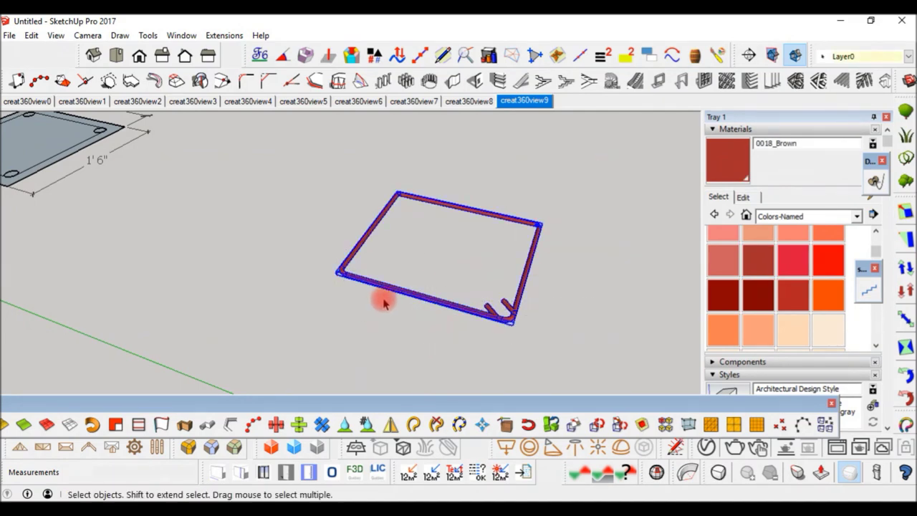
{"action": "right_click", "coordinate": [416, 294]}
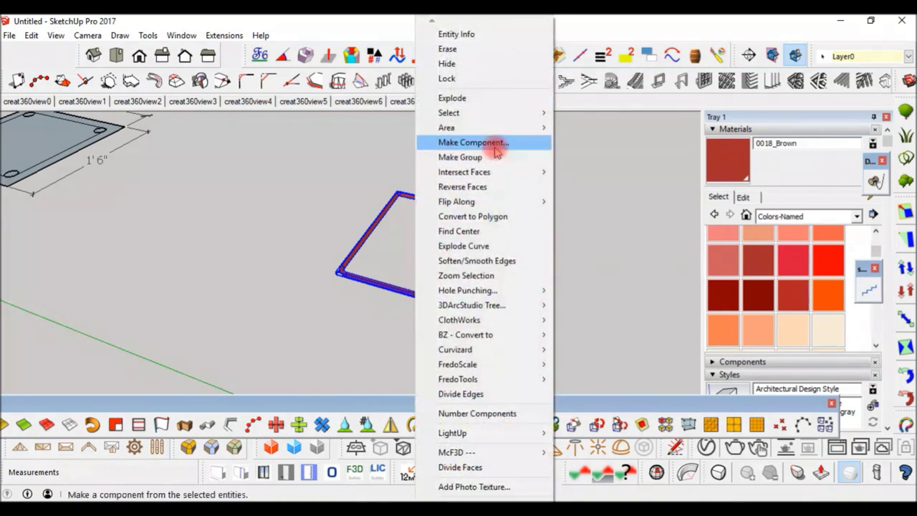
Make the selected frame a component named 'Stirrup' and view it beside the base plate.
{"action": "left_click", "coordinate": [494, 143]}
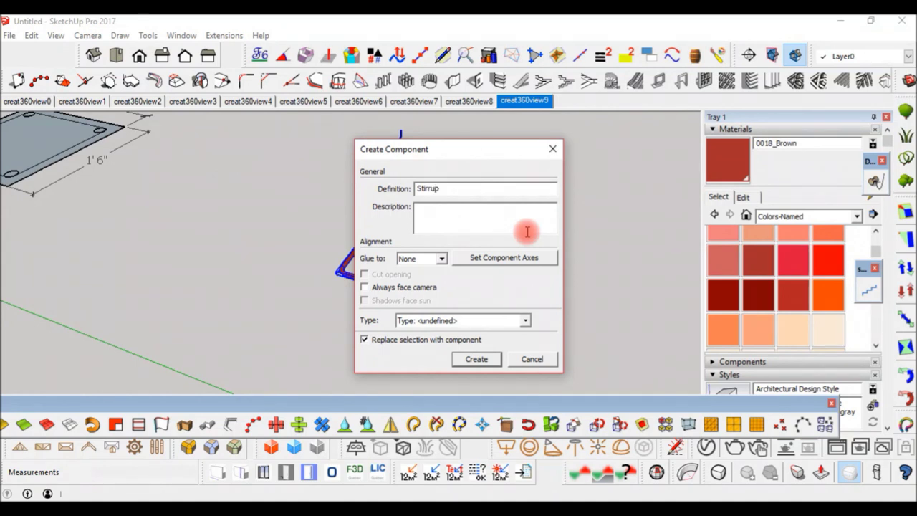
{"action": "left_click", "coordinate": [474, 359]}
{"action": "scroll", "coordinate": [492, 350], "scroll_direction": "down", "scroll_amount": 3}
{"action": "mouse_move", "coordinate": [538, 316]}
{"action": "middle_mouse_down"}
{"action": "mouse_move", "coordinate": [236, 213]}
{"action": "mouse_move", "coordinate": [464, 260]}
{"action": "middle_mouse_up"}
Copy the Stirrup from its corner endpoint onto the corner of the 1'6" base plate.
{"action": "scroll", "coordinate": [470, 262], "scroll_direction": "down", "scroll_amount": 1}
{"action": "scroll", "coordinate": [486, 268], "scroll_direction": "up", "scroll_amount": 2}
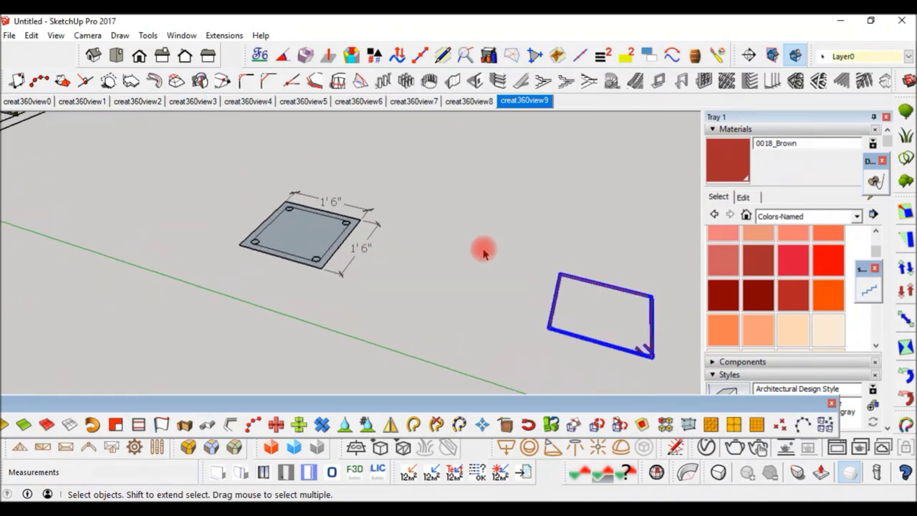
{"action": "scroll", "coordinate": [484, 250], "scroll_direction": "down", "scroll_amount": 1}
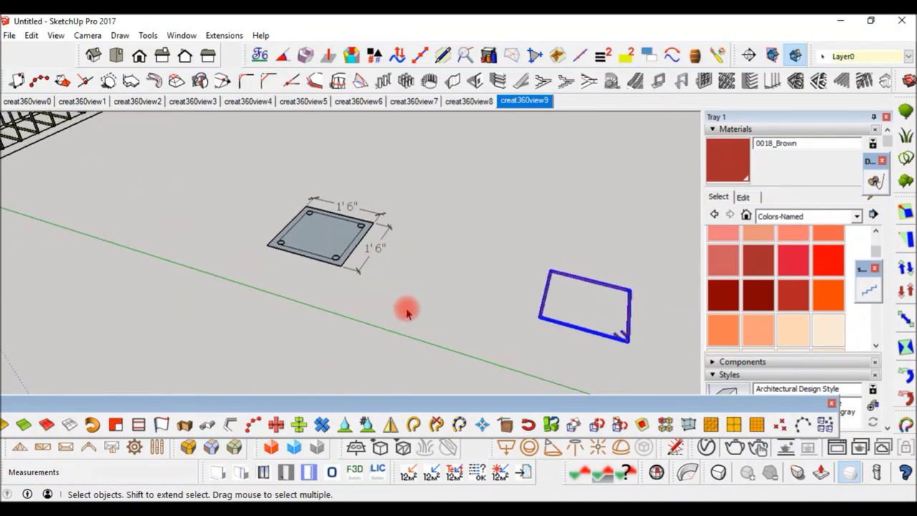
{"action": "scroll", "coordinate": [478, 327], "scroll_direction": "down", "scroll_amount": 1}
{"action": "scroll", "coordinate": [501, 319], "scroll_direction": "up", "scroll_amount": 1}
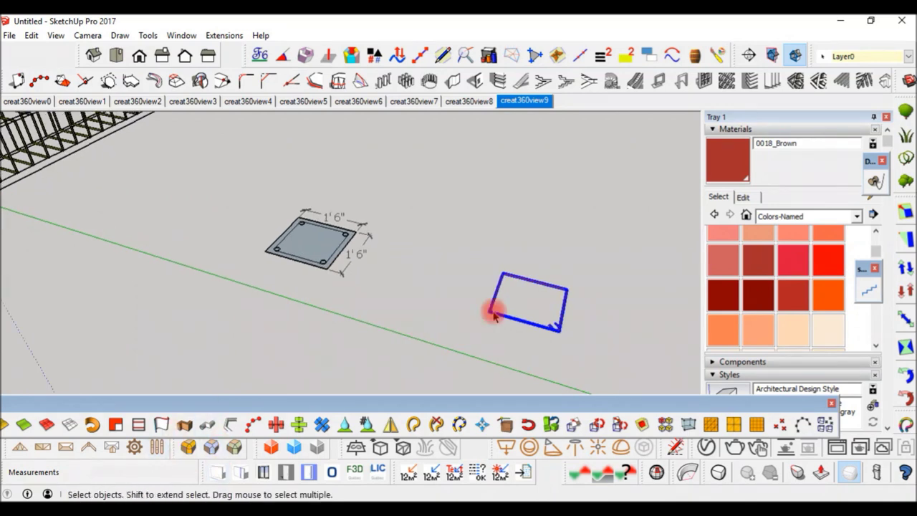
{"action": "scroll", "coordinate": [502, 308], "scroll_direction": "up", "scroll_amount": 1}
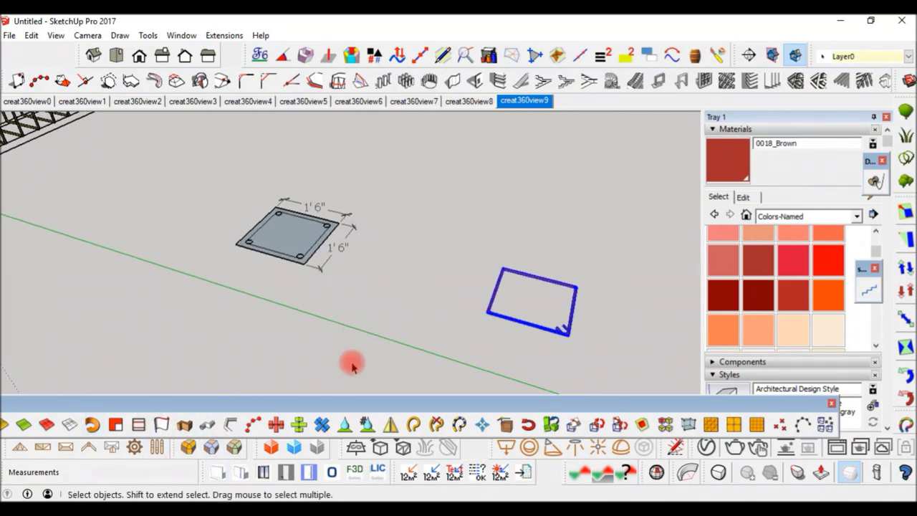
{"action": "key", "text": "m"}
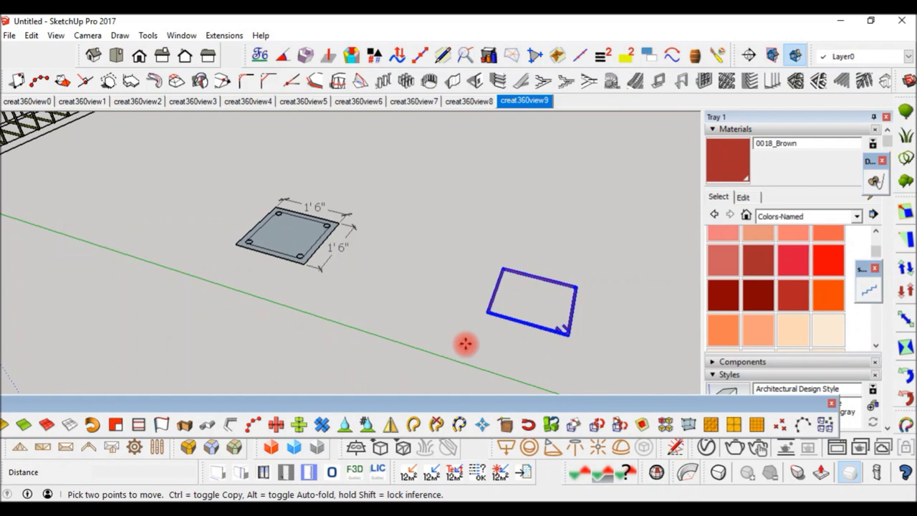
{"action": "scroll", "coordinate": [568, 332], "scroll_direction": "up", "scroll_amount": 2}
{"action": "scroll", "coordinate": [568, 335], "scroll_direction": "up", "scroll_amount": 2}
{"action": "scroll", "coordinate": [568, 335], "scroll_direction": "up", "scroll_amount": 2}
{"action": "scroll", "coordinate": [569, 342], "scroll_direction": "up", "scroll_amount": 2}
{"action": "scroll", "coordinate": [569, 343], "scroll_direction": "up", "scroll_amount": 3}
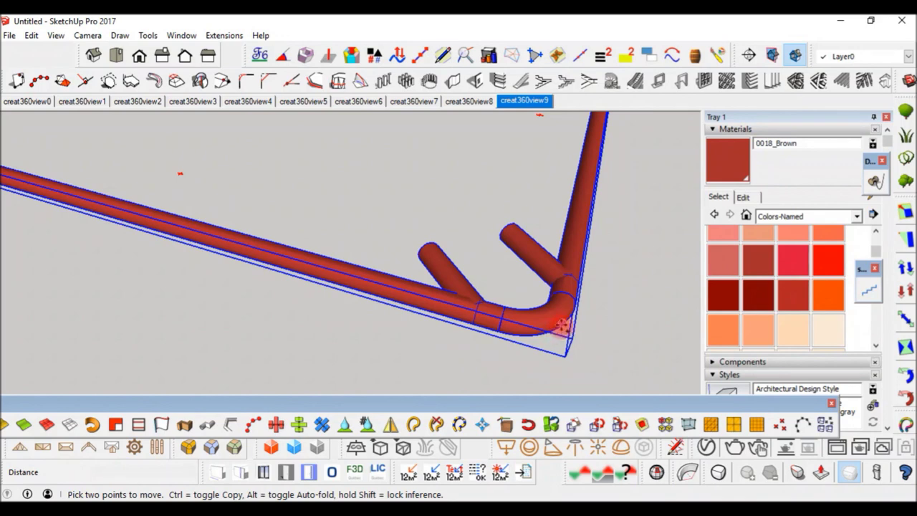
{"action": "left_click", "coordinate": [558, 328]}
{"action": "scroll", "coordinate": [559, 315], "scroll_direction": "down", "scroll_amount": 1}
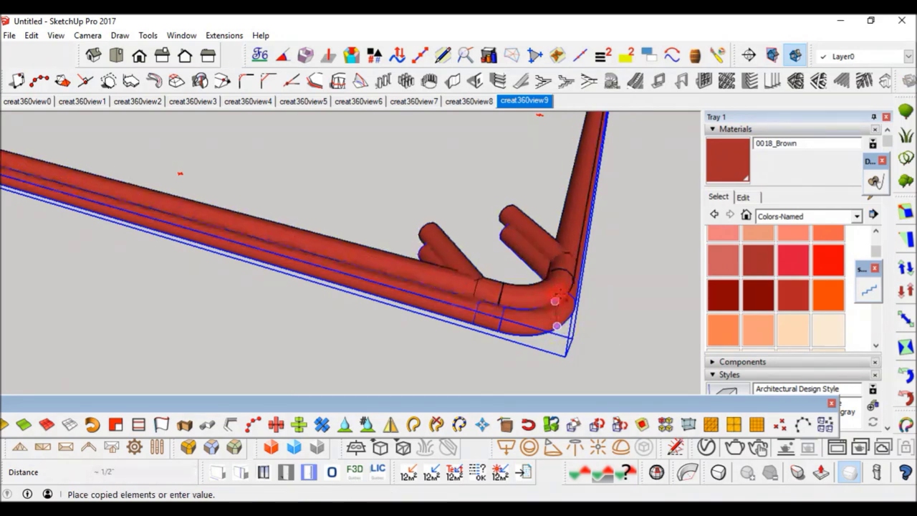
{"action": "scroll", "coordinate": [588, 298], "scroll_direction": "down", "scroll_amount": 4}
{"action": "scroll", "coordinate": [598, 293], "scroll_direction": "down", "scroll_amount": 3}
{"action": "scroll", "coordinate": [277, 194], "scroll_direction": "up", "scroll_amount": 1}
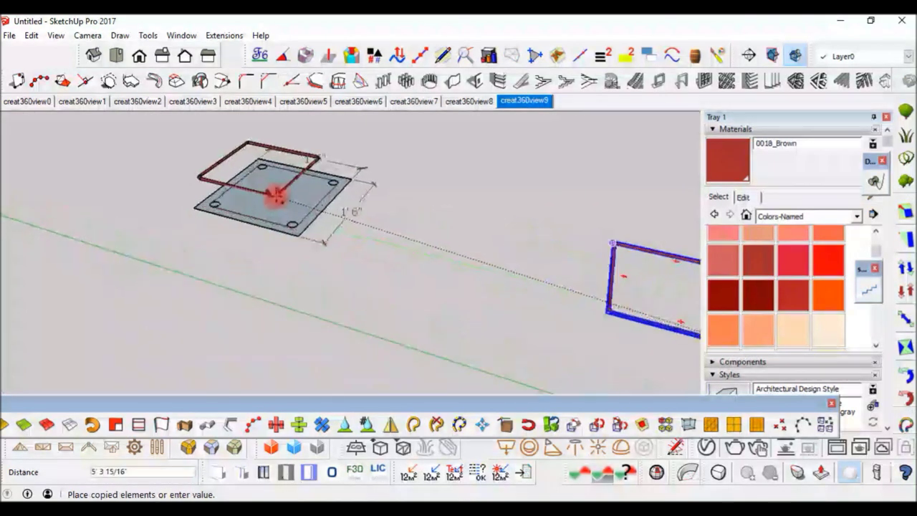
{"action": "scroll", "coordinate": [276, 199], "scroll_direction": "up", "scroll_amount": 2}
{"action": "scroll", "coordinate": [303, 225], "scroll_direction": "up", "scroll_amount": 2}
{"action": "scroll", "coordinate": [310, 252], "scroll_direction": "up", "scroll_amount": 2}
{"action": "scroll", "coordinate": [310, 254], "scroll_direction": "up", "scroll_amount": 2}
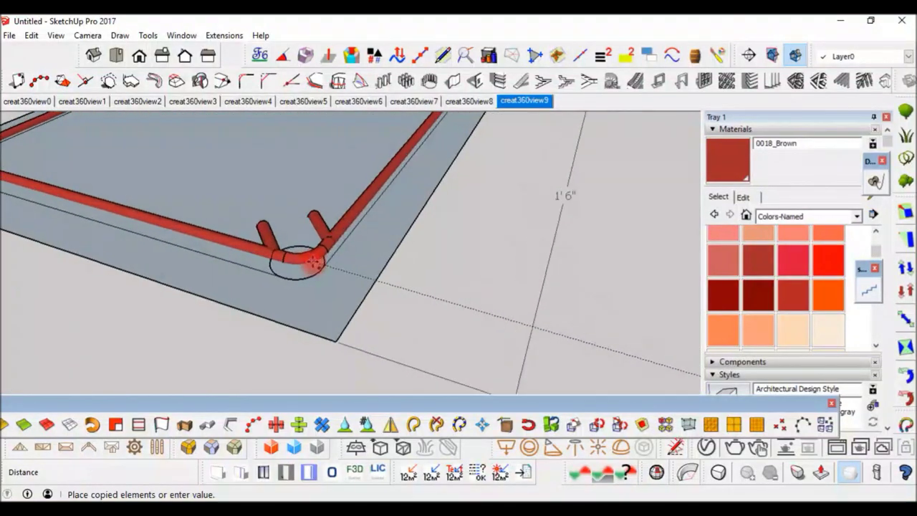
{"action": "scroll", "coordinate": [308, 266], "scroll_direction": "up", "scroll_amount": 2}
{"action": "scroll", "coordinate": [307, 281], "scroll_direction": "up", "scroll_amount": 2}
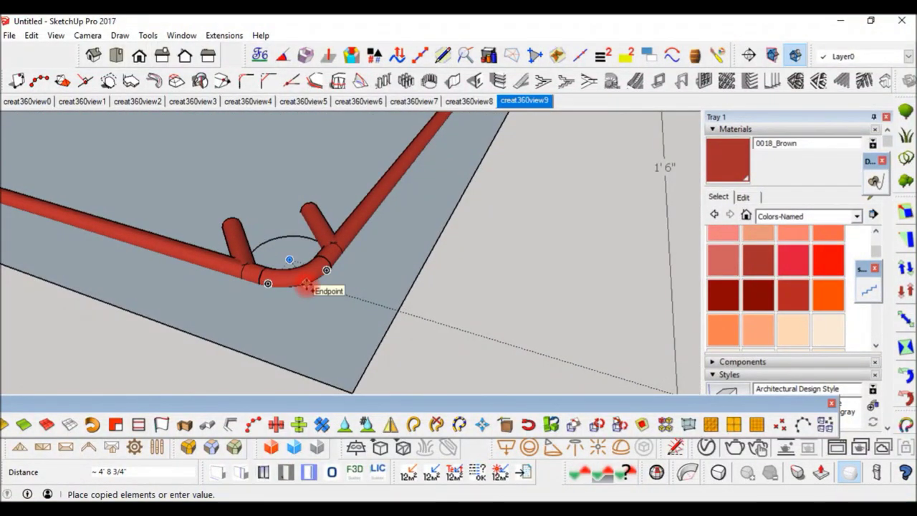
{"action": "left_click", "coordinate": [306, 285]}
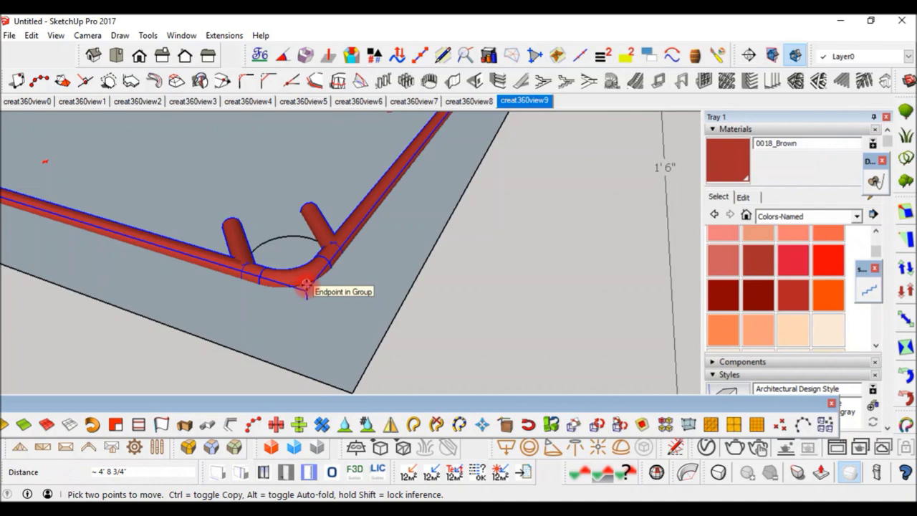
{"action": "key", "text": "ctrl+t"}
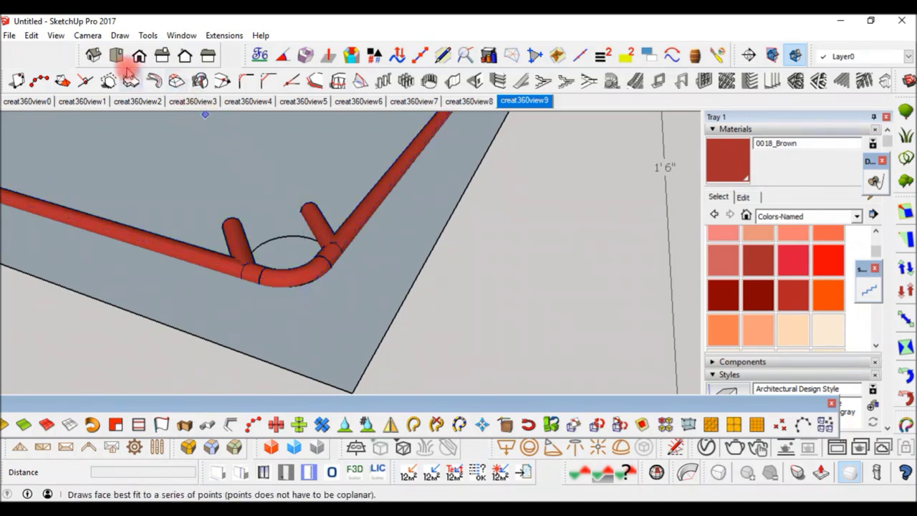
Check the stirrup's bends against the plate's corner holes in Top view, then orbit back to a tilted view.
{"action": "left_click", "coordinate": [116, 55]}
{"action": "scroll", "coordinate": [464, 222], "scroll_direction": "down", "scroll_amount": 2}
{"action": "scroll", "coordinate": [442, 201], "scroll_direction": "down", "scroll_amount": 2}
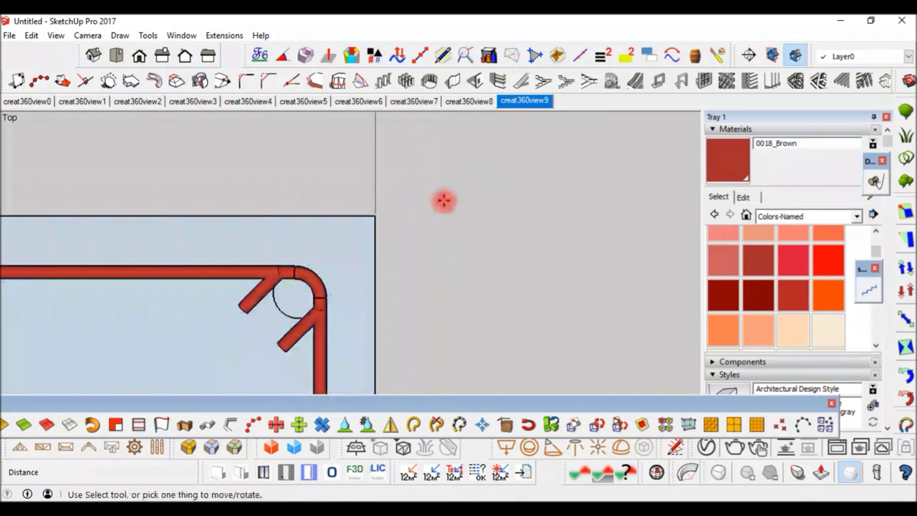
{"action": "scroll", "coordinate": [418, 205], "scroll_direction": "down", "scroll_amount": 2}
{"action": "scroll", "coordinate": [420, 205], "scroll_direction": "down", "scroll_amount": 2}
{"action": "scroll", "coordinate": [398, 258], "scroll_direction": "down", "scroll_amount": 1}
{"action": "key", "text": "m"}
{"action": "scroll", "coordinate": [325, 320], "scroll_direction": "up", "scroll_amount": 1}
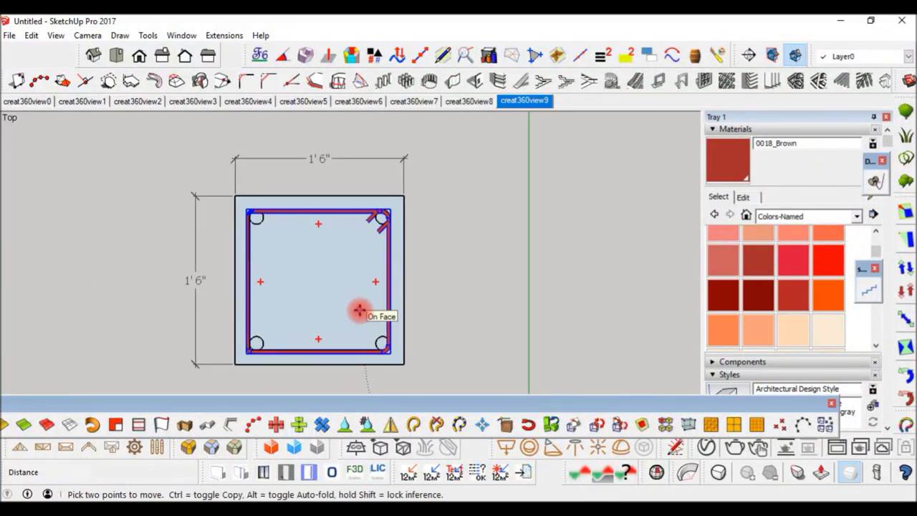
{"action": "key", "text": "o"}
{"action": "mouse_move", "coordinate": [461, 221]}
{"action": "left_mouse_down"}
{"action": "mouse_move", "coordinate": [301, 148]}
{"action": "mouse_move", "coordinate": [350, 255]}
{"action": "mouse_move", "coordinate": [318, 272]}
{"action": "mouse_move", "coordinate": [260, 232]}
{"action": "mouse_move", "coordinate": [389, 263]}
{"action": "mouse_move", "coordinate": [380, 253]}
{"action": "left_mouse_up"}
{"action": "key", "text": "m"}
{"action": "key", "text": "Escape"}
{"action": "scroll", "coordinate": [338, 254], "scroll_direction": "up", "scroll_amount": 2}
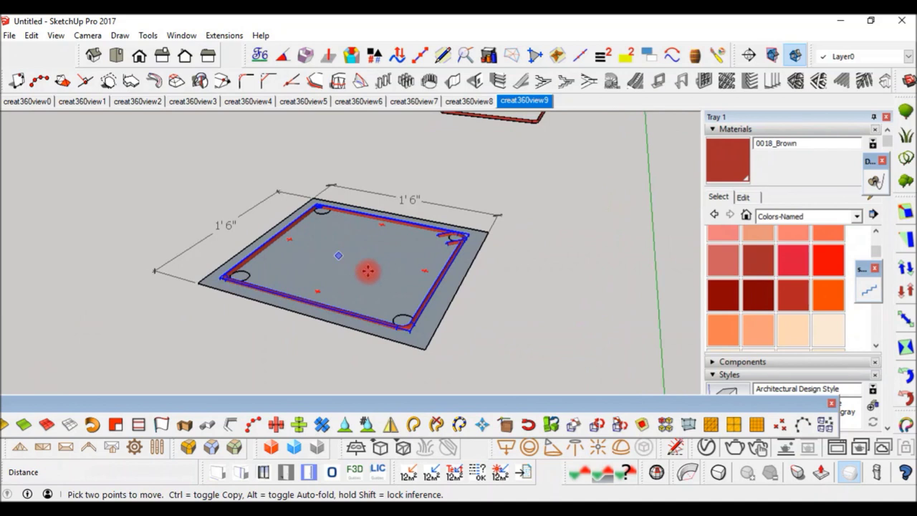
{"action": "scroll", "coordinate": [327, 262], "scroll_direction": "up", "scroll_amount": 1}
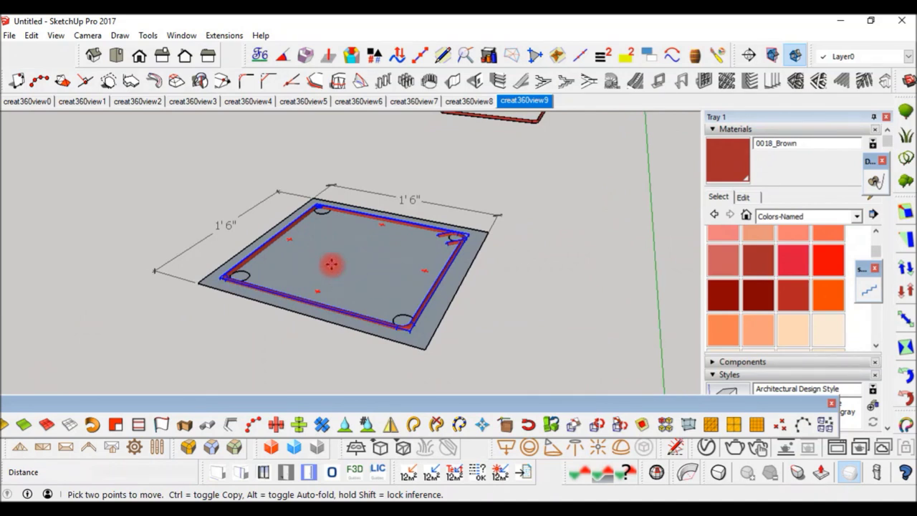
{"action": "scroll", "coordinate": [365, 255], "scroll_direction": "up", "scroll_amount": 2}
{"action": "scroll", "coordinate": [387, 269], "scroll_direction": "down", "scroll_amount": 2}
{"action": "scroll", "coordinate": [175, 316], "scroll_direction": "up", "scroll_amount": 1}
{"action": "key", "text": "Escape"}
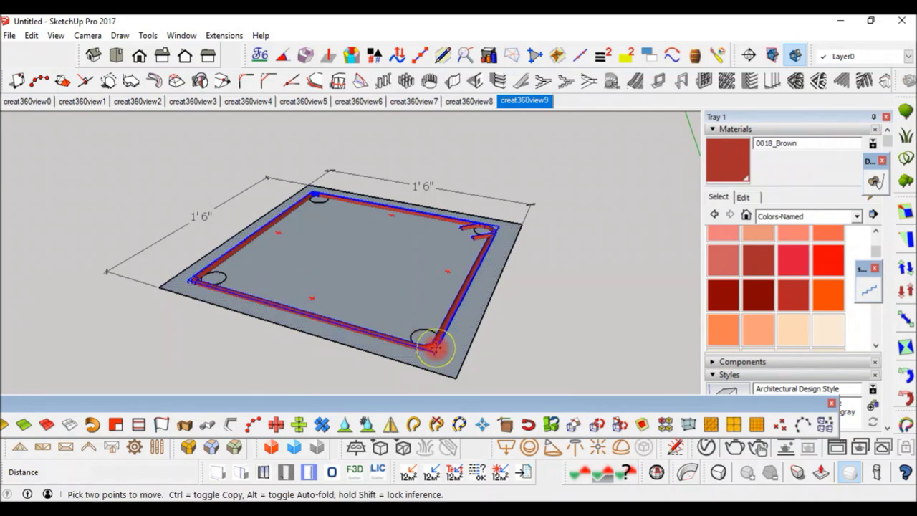
Copy the plate's stirrup 6" straight up, then array it x20 into a stack of ties.
{"action": "left_click", "coordinate": [433, 347]}
{"action": "key", "text": "ctrl"}
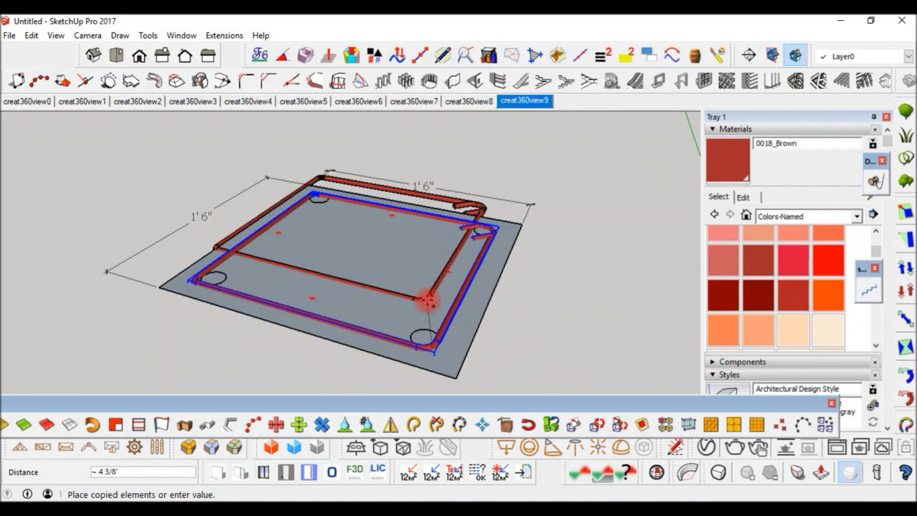
{"action": "type", "text": "3"}
{"action": "key", "text": "Return"}
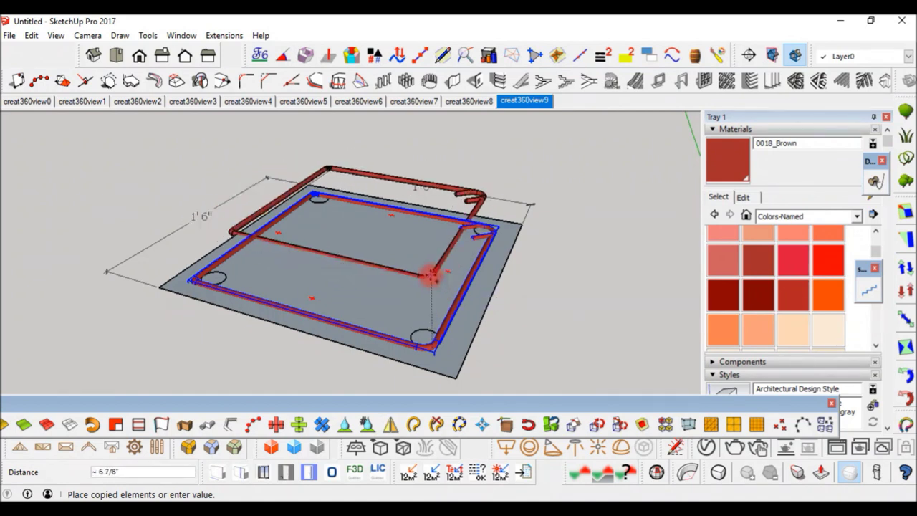
{"action": "type", "text": "3"}
{"action": "key", "text": "Return"}
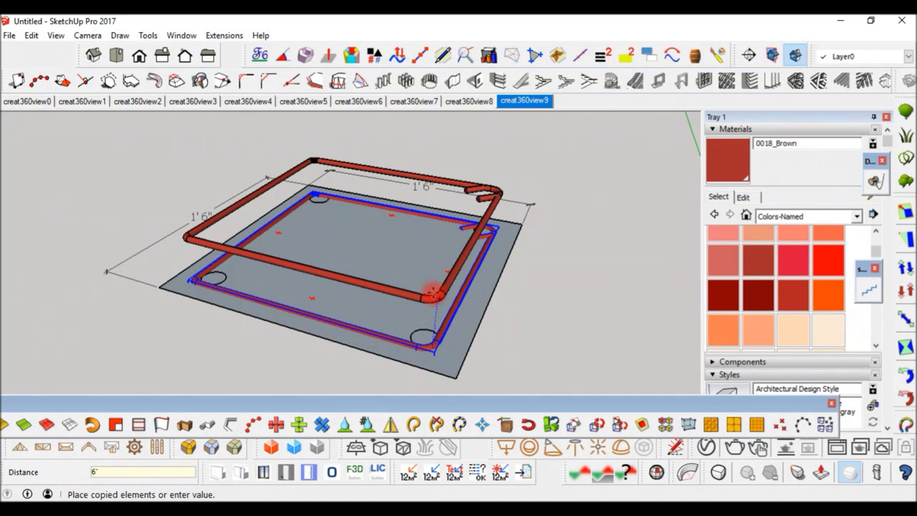
{"action": "type", "text": "x20"}
{"action": "key", "text": "Return"}
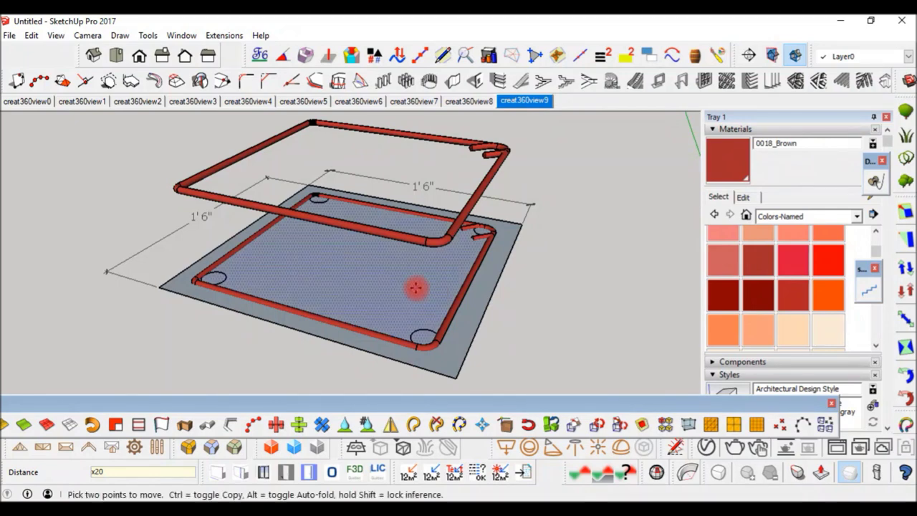
{"action": "key", "text": "Return"}
{"action": "scroll", "coordinate": [430, 294], "scroll_direction": "down", "scroll_amount": 2}
{"action": "scroll", "coordinate": [427, 297], "scroll_direction": "down", "scroll_amount": 2}
{"action": "scroll", "coordinate": [420, 301], "scroll_direction": "down", "scroll_amount": 2}
{"action": "scroll", "coordinate": [423, 300], "scroll_direction": "down", "scroll_amount": 2}
{"action": "scroll", "coordinate": [469, 220], "scroll_direction": "down", "scroll_amount": 2}
{"action": "scroll", "coordinate": [463, 245], "scroll_direction": "down", "scroll_amount": 1}
{"action": "scroll", "coordinate": [467, 215], "scroll_direction": "up", "scroll_amount": 1}
Move the circle into the hook bend of the red stirrup on the base plate.
{"action": "mouse_move", "coordinate": [468, 215]}
{"action": "middle_mouse_down"}
{"action": "mouse_move", "coordinate": [338, 272]}
{"action": "mouse_move", "coordinate": [408, 375]}
{"action": "middle_mouse_up"}
{"action": "scroll", "coordinate": [395, 364], "scroll_direction": "up", "scroll_amount": 3}
{"action": "scroll", "coordinate": [395, 364], "scroll_direction": "up", "scroll_amount": 2}
{"action": "scroll", "coordinate": [409, 323], "scroll_direction": "down", "scroll_amount": 3}
{"action": "mouse_move", "coordinate": [389, 311]}
{"action": "middle_mouse_down"}
{"action": "mouse_move", "coordinate": [297, 323]}
{"action": "mouse_move", "coordinate": [340, 347]}
{"action": "mouse_move", "coordinate": [448, 293]}
{"action": "middle_mouse_up"}
{"action": "scroll", "coordinate": [389, 308], "scroll_direction": "up", "scroll_amount": 3}
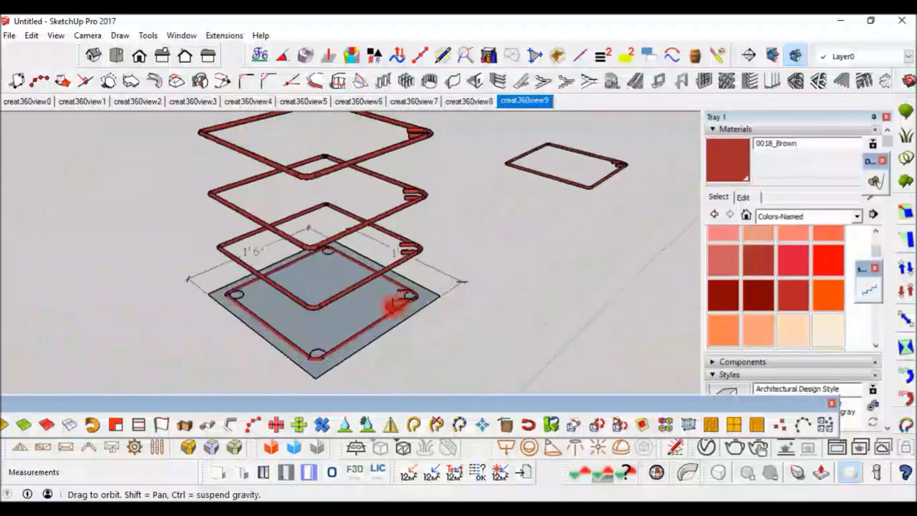
{"action": "scroll", "coordinate": [409, 294], "scroll_direction": "up", "scroll_amount": 3}
{"action": "scroll", "coordinate": [422, 290], "scroll_direction": "up", "scroll_amount": 3}
{"action": "scroll", "coordinate": [422, 290], "scroll_direction": "up", "scroll_amount": 2}
{"action": "scroll", "coordinate": [418, 287], "scroll_direction": "up", "scroll_amount": 2}
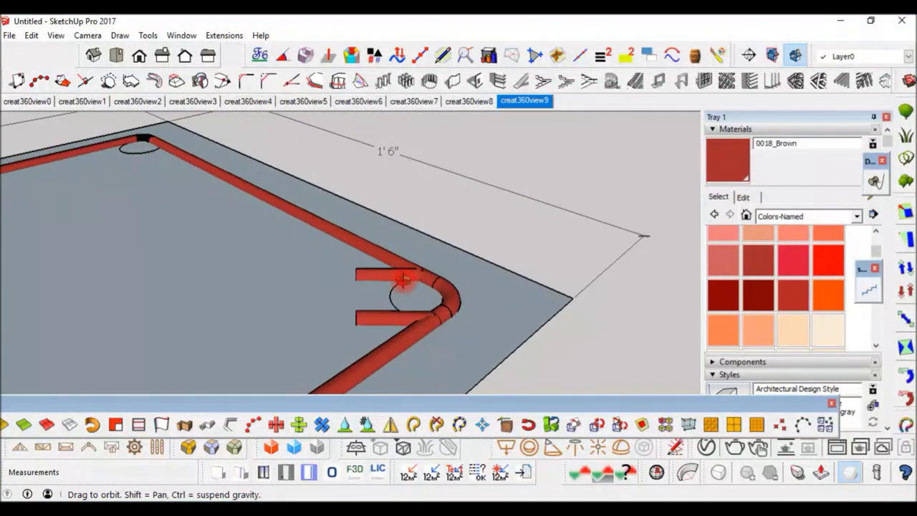
{"action": "scroll", "coordinate": [414, 285], "scroll_direction": "up", "scroll_amount": 2}
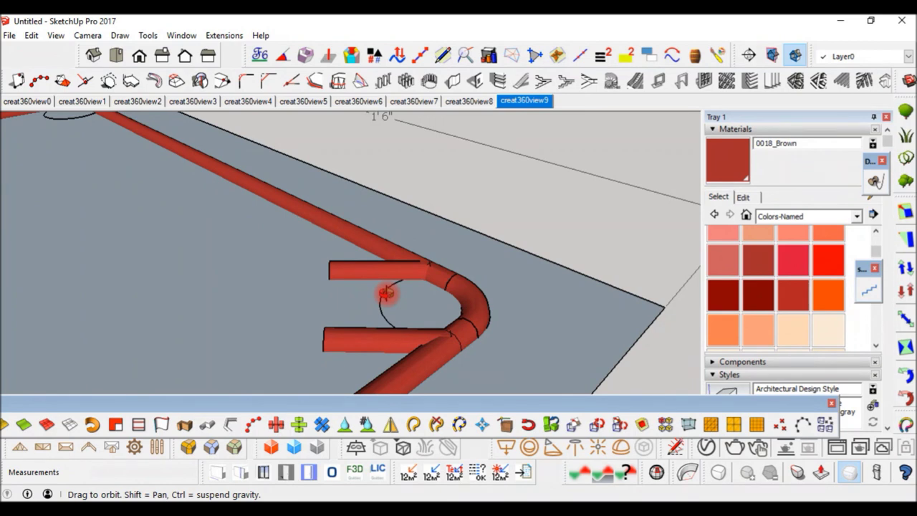
{"action": "key", "text": "m"}
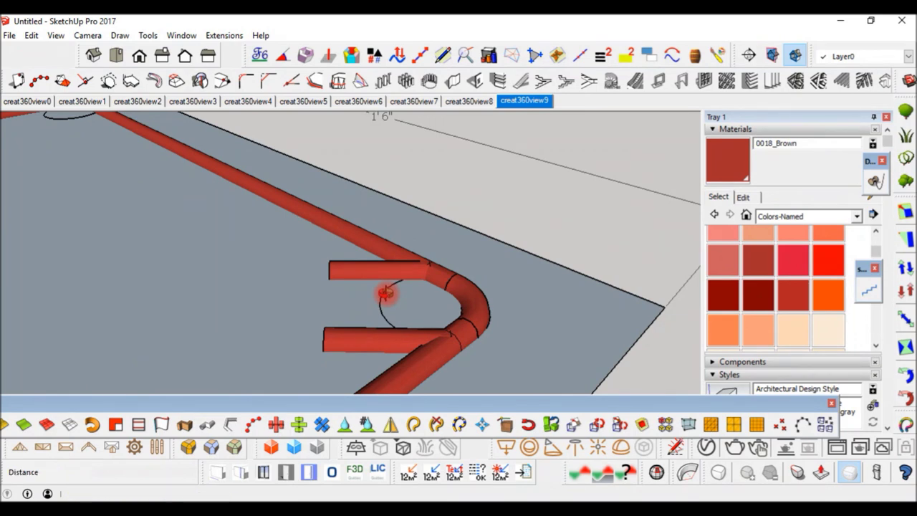
{"action": "mouse_move", "coordinate": [380, 313]}
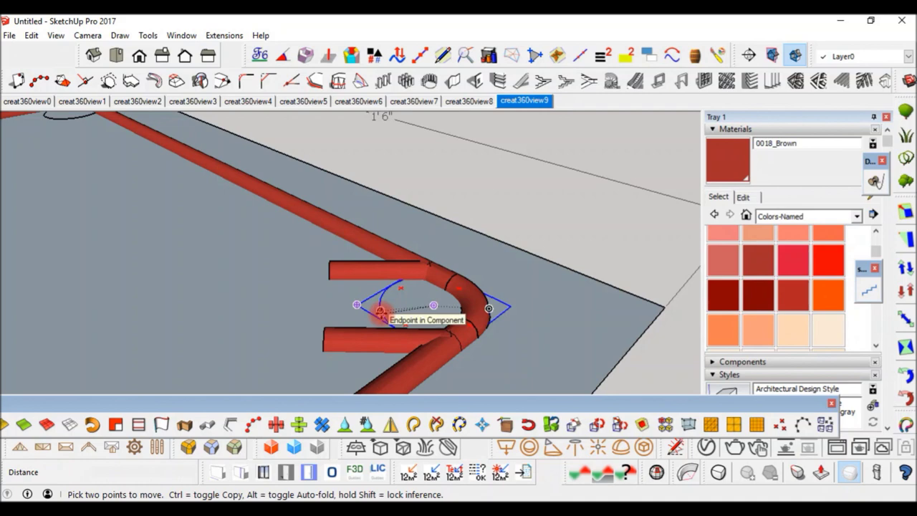
{"action": "left_click", "coordinate": [380, 313]}
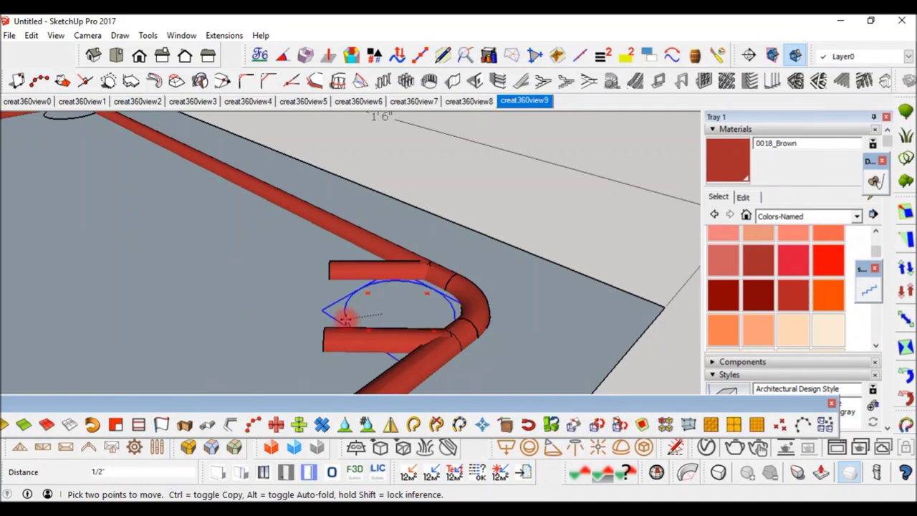
{"action": "left_click", "coordinate": [352, 314]}
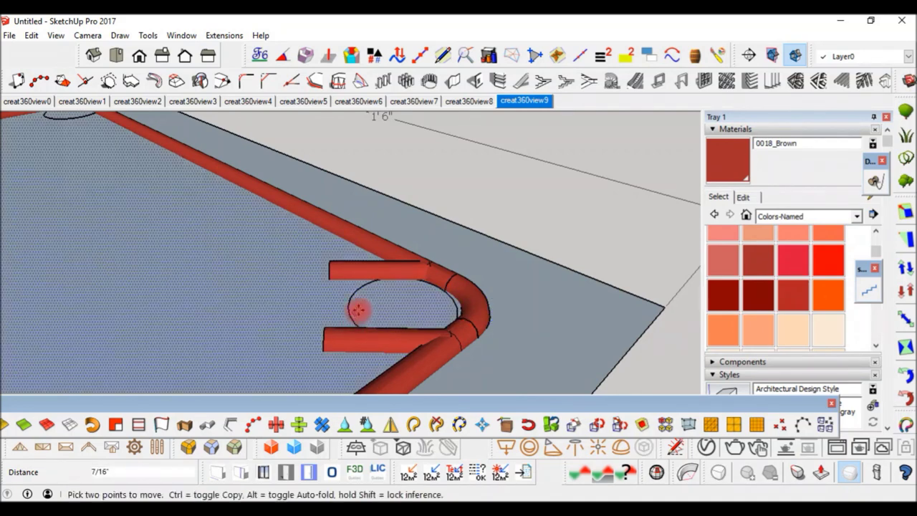
Open the circle's component for editing.
{"action": "scroll", "coordinate": [362, 287], "scroll_direction": "up", "scroll_amount": 2}
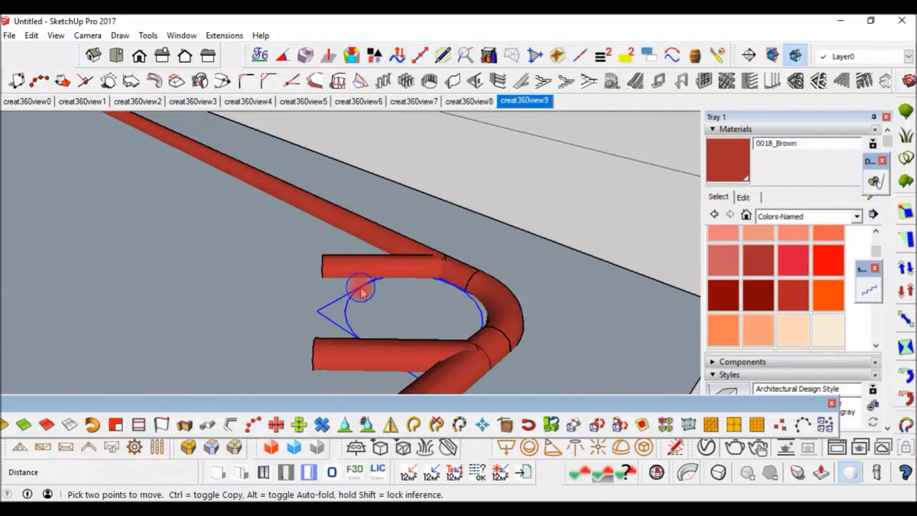
{"action": "right_click", "coordinate": [360, 288]}
{"action": "left_click", "coordinate": [434, 104]}
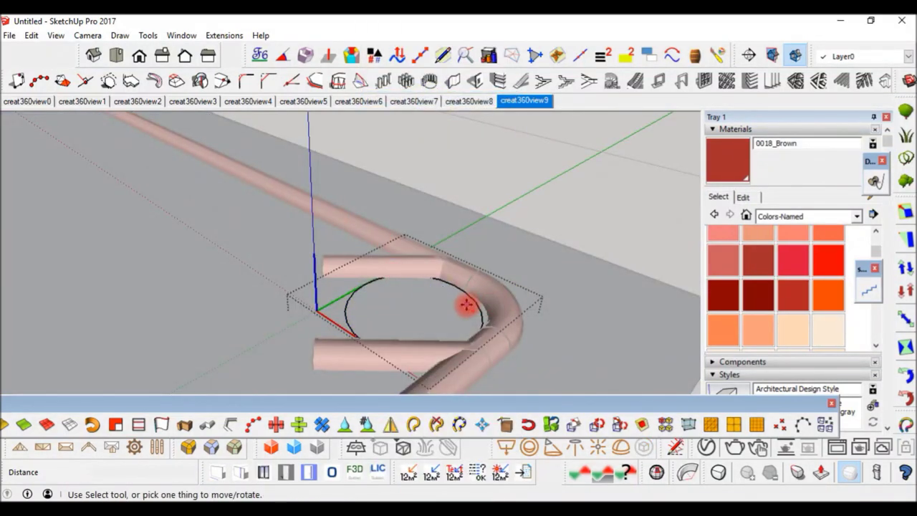
Draw a line across the circle's diameter to split it into two half-circle faces.
{"action": "key", "text": "p"}
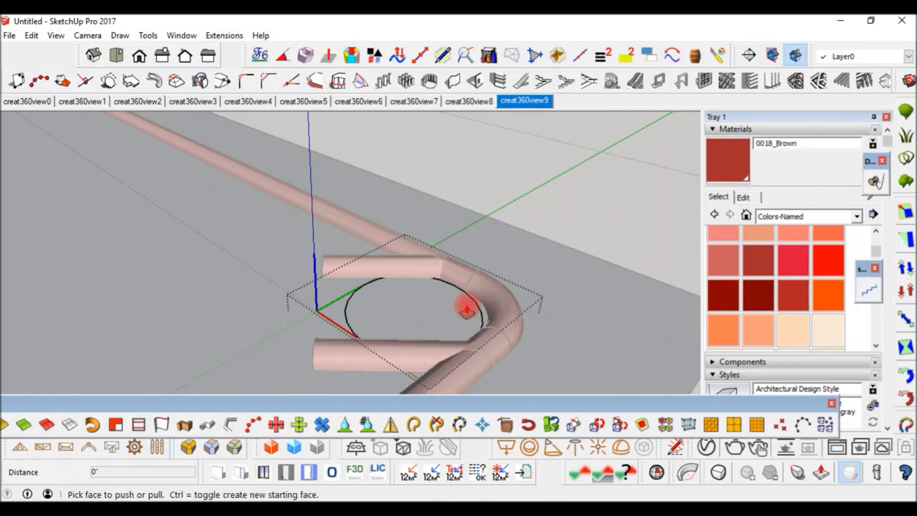
{"action": "right_click", "coordinate": [466, 297]}
{"action": "key", "text": "Escape"}
{"action": "right_click", "coordinate": [473, 299]}
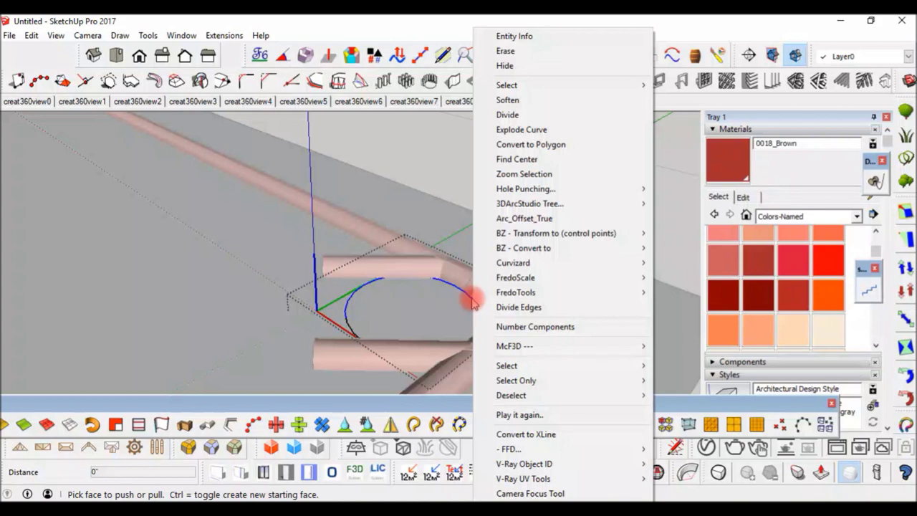
{"action": "key", "text": "Escape"}
{"action": "key", "text": "l"}
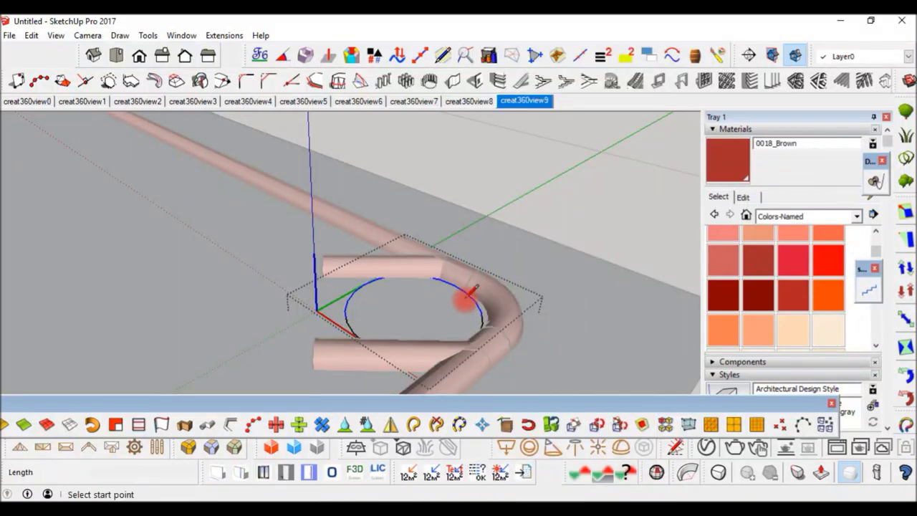
{"action": "left_click", "coordinate": [347, 317]}
{"action": "scroll", "coordinate": [415, 296], "scroll_direction": "up", "scroll_amount": 2}
{"action": "right_click", "coordinate": [419, 308]}
{"action": "key", "text": "Escape"}
{"action": "right_click", "coordinate": [418, 321]}
{"action": "key", "text": "Escape"}
{"action": "scroll", "coordinate": [416, 312], "scroll_direction": "down", "scroll_amount": 2}
{"action": "right_click", "coordinate": [414, 308]}
{"action": "key", "text": "Escape"}
{"action": "right_click", "coordinate": [416, 314]}
{"action": "key", "text": "Escape"}
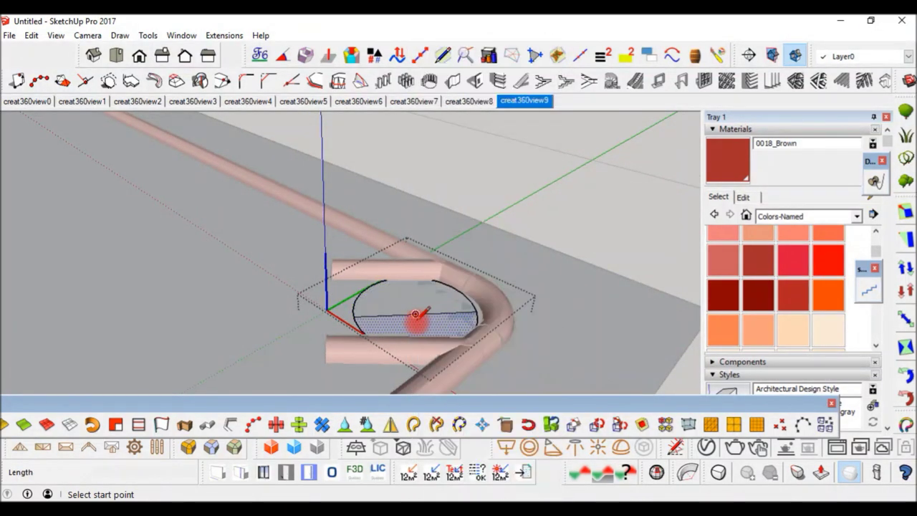
Push/Pull one half-circle up 10' and the other face down 10' into a vertical bar.
{"action": "key", "text": "p"}
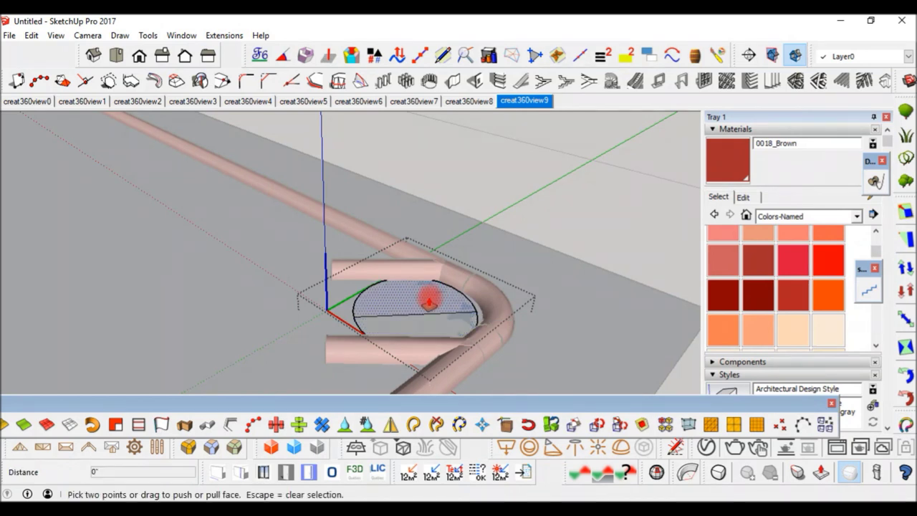
{"action": "left_click_drag", "start_coordinate": [429, 301], "coordinate": [436, 252]}
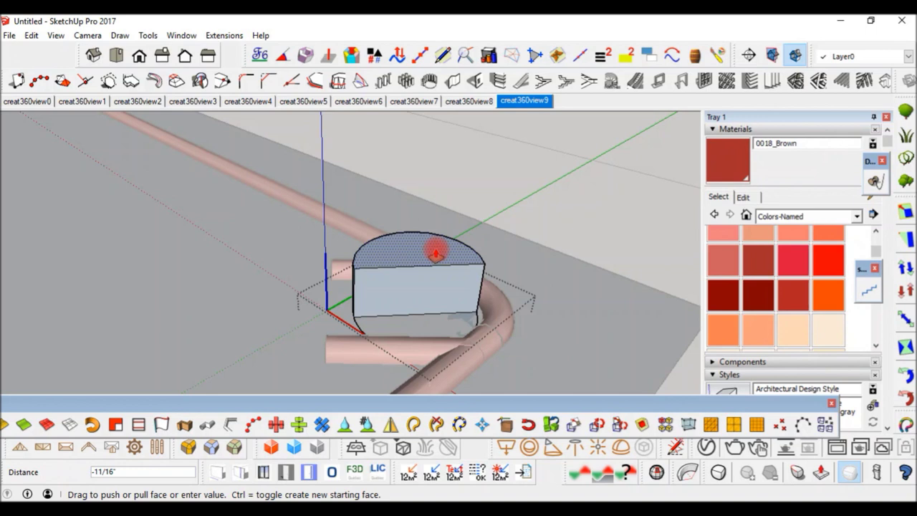
{"action": "type", "text": "10'"}
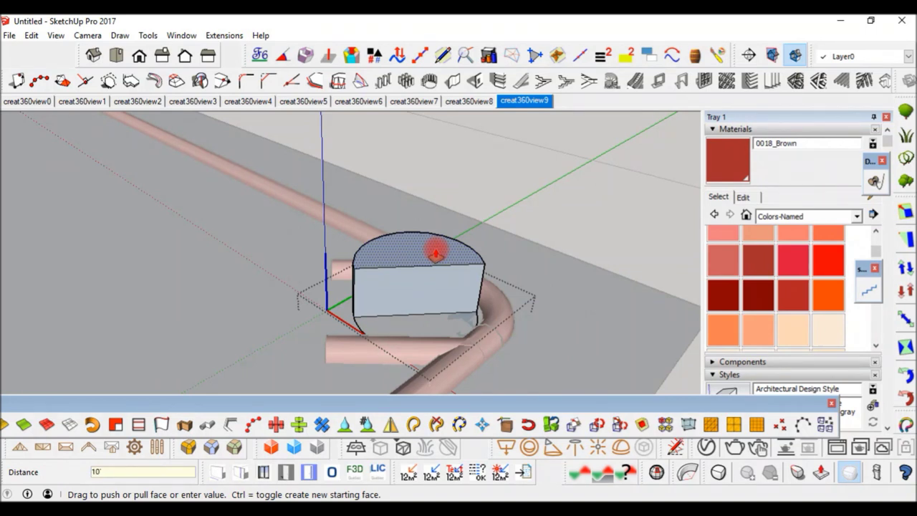
{"action": "key", "text": "Return"}
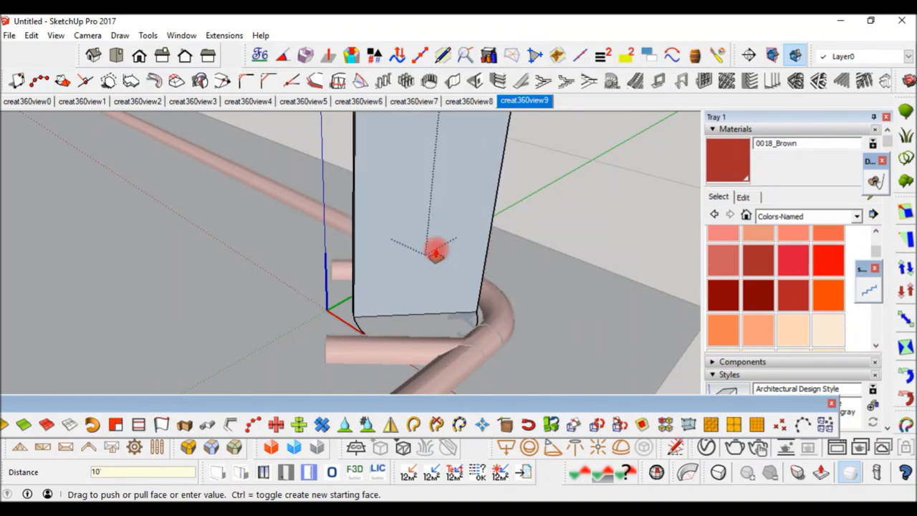
{"action": "left_click_drag", "start_coordinate": [424, 315], "coordinate": [426, 292]}
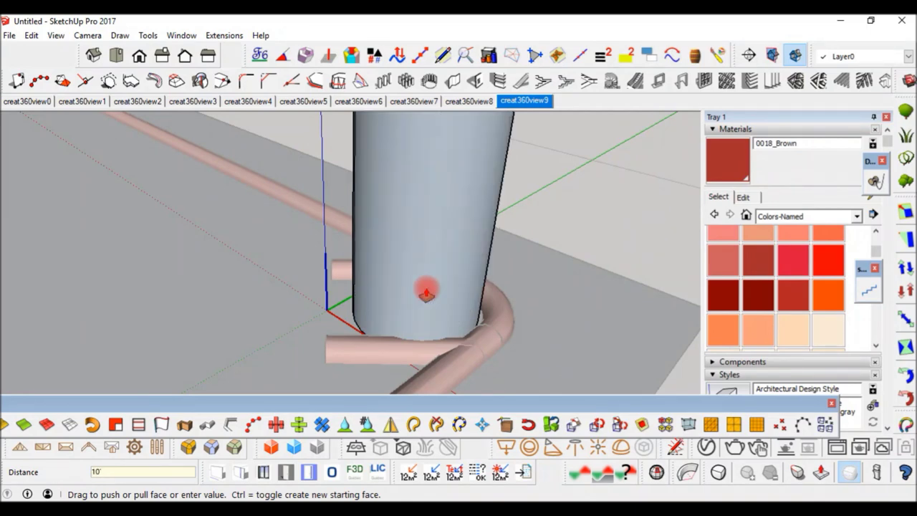
{"action": "left_click", "coordinate": [426, 288]}
{"action": "scroll", "coordinate": [440, 297], "scroll_direction": "down", "scroll_amount": 3}
{"action": "scroll", "coordinate": [506, 311], "scroll_direction": "down", "scroll_amount": 3}
{"action": "scroll", "coordinate": [521, 327], "scroll_direction": "down", "scroll_amount": 2}
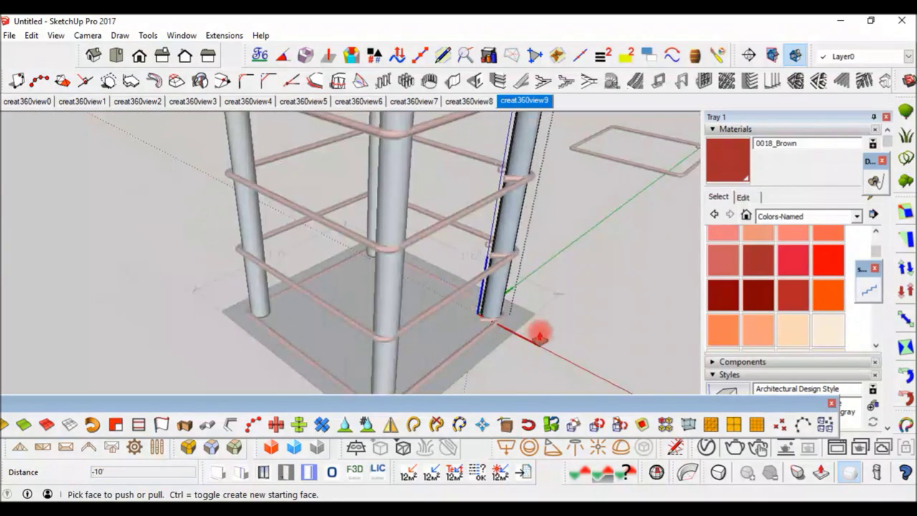
{"action": "scroll", "coordinate": [538, 332], "scroll_direction": "down", "scroll_amount": 2}
{"action": "scroll", "coordinate": [492, 285], "scroll_direction": "down", "scroll_amount": 2}
{"action": "scroll", "coordinate": [492, 327], "scroll_direction": "down", "scroll_amount": 1}
{"action": "scroll", "coordinate": [557, 208], "scroll_direction": "up", "scroll_amount": 1}
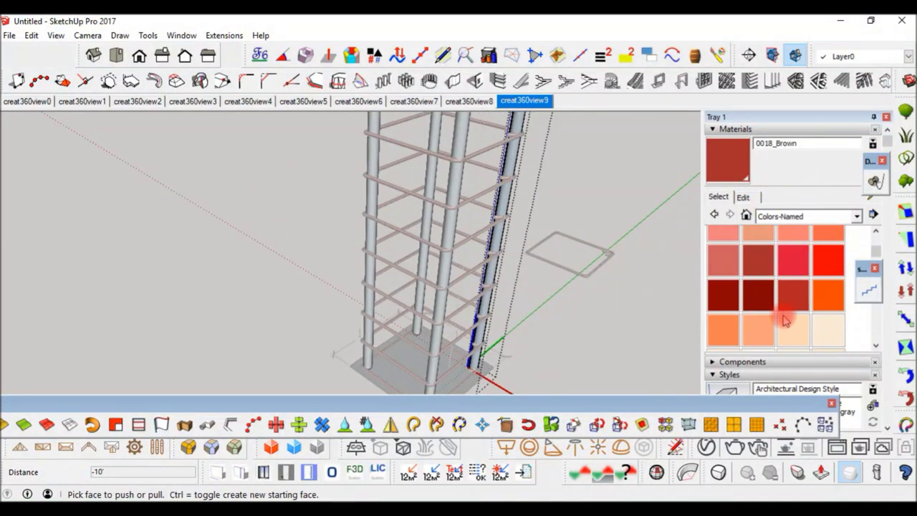
Paint all the grey vertical bars with the 0038_Orange material.
{"action": "scroll", "coordinate": [784, 319], "scroll_direction": "down", "scroll_amount": 2}
{"action": "left_click", "coordinate": [766, 347]}
{"action": "scroll", "coordinate": [447, 293], "scroll_direction": "up", "scroll_amount": 2}
{"action": "scroll", "coordinate": [477, 296], "scroll_direction": "up", "scroll_amount": 2}
{"action": "scroll", "coordinate": [482, 296], "scroll_direction": "up", "scroll_amount": 2}
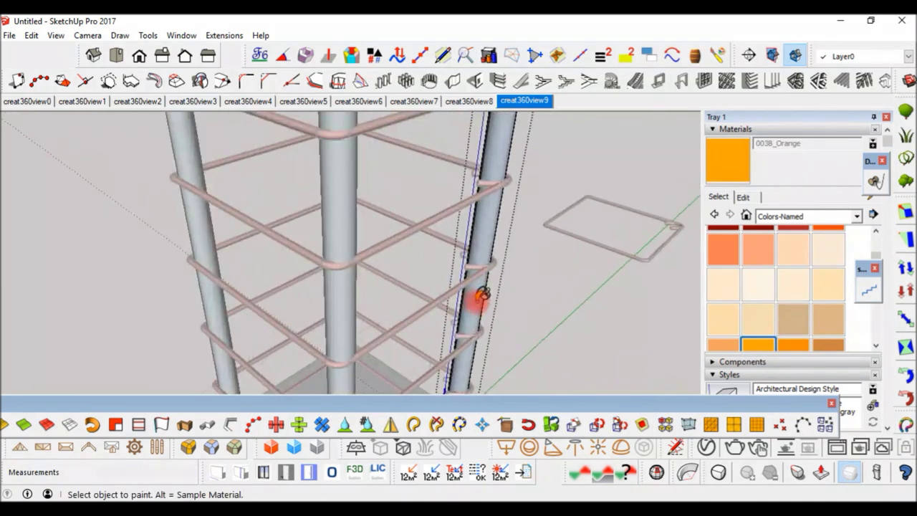
{"action": "left_click", "coordinate": [481, 297]}
{"action": "mouse_move", "coordinate": [482, 296]}
{"action": "middle_mouse_down"}
{"action": "mouse_move", "coordinate": [263, 308]}
{"action": "mouse_move", "coordinate": [574, 215]}
{"action": "middle_mouse_up"}
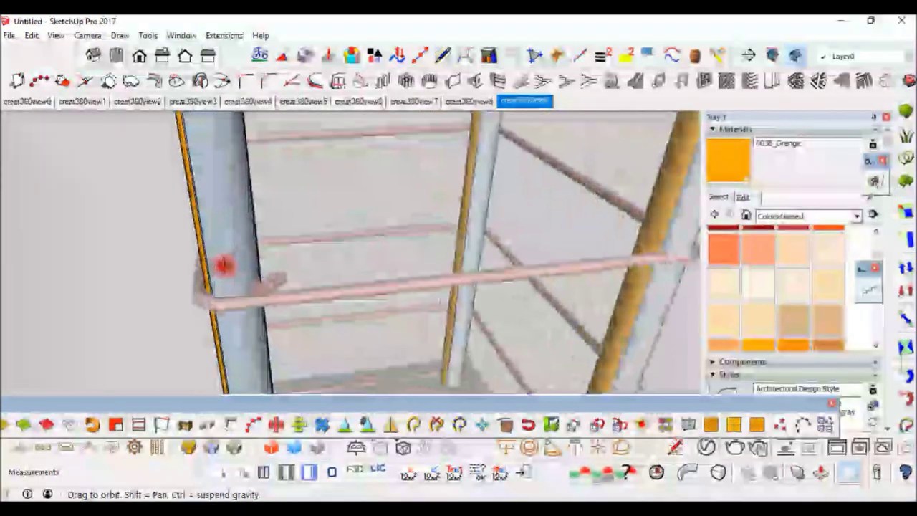
{"action": "left_click", "coordinate": [218, 235]}
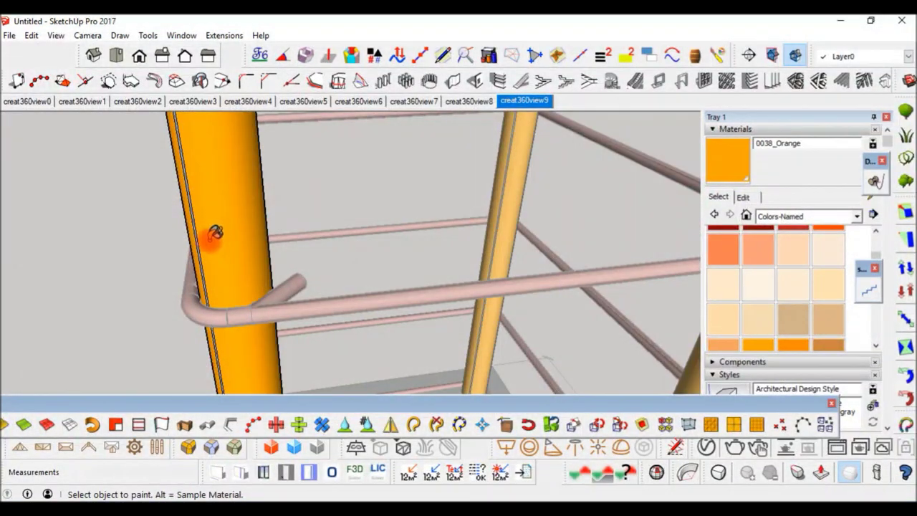
{"action": "scroll", "coordinate": [215, 235], "scroll_direction": "up", "scroll_amount": 2}
{"action": "scroll", "coordinate": [202, 234], "scroll_direction": "up", "scroll_amount": 2}
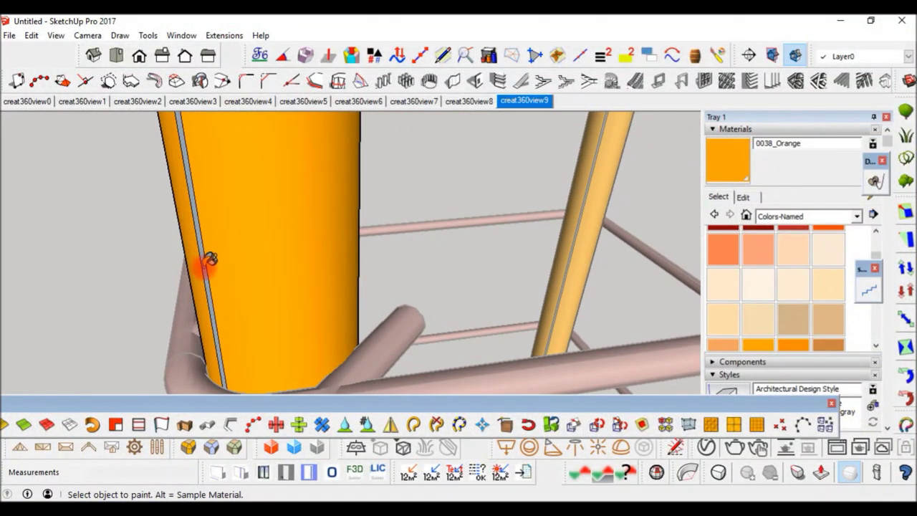
{"action": "scroll", "coordinate": [330, 278], "scroll_direction": "down", "scroll_amount": 2}
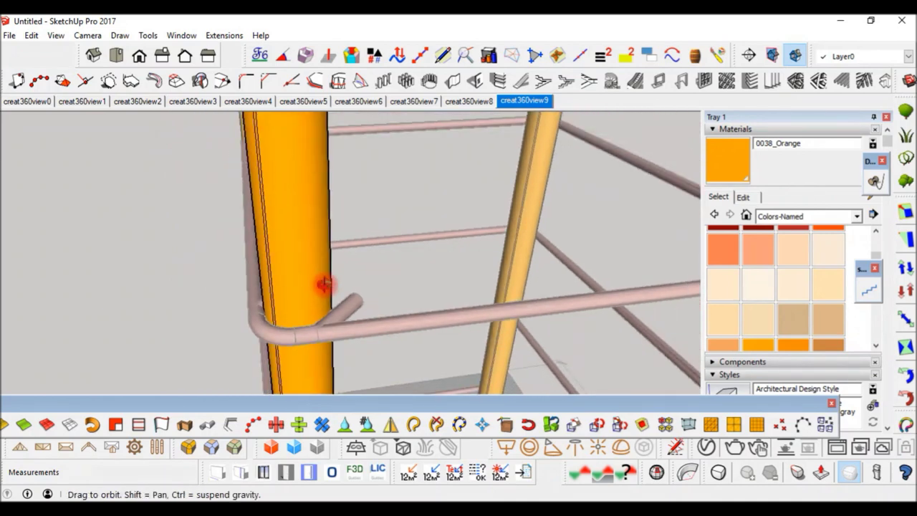
{"action": "scroll", "coordinate": [348, 292], "scroll_direction": "down", "scroll_amount": 2}
{"action": "scroll", "coordinate": [383, 301], "scroll_direction": "down", "scroll_amount": 2}
{"action": "scroll", "coordinate": [370, 296], "scroll_direction": "down", "scroll_amount": 2}
Close the edited component to return to the whole rebar cage model.
{"action": "mouse_move", "coordinate": [370, 296]}
{"action": "middle_mouse_down"}
{"action": "mouse_move", "coordinate": [453, 311]}
{"action": "mouse_move", "coordinate": [446, 322]}
{"action": "mouse_move", "coordinate": [484, 237]}
{"action": "mouse_move", "coordinate": [487, 266]}
{"action": "mouse_move", "coordinate": [454, 299]}
{"action": "mouse_move", "coordinate": [537, 291]}
{"action": "mouse_move", "coordinate": [409, 286]}
{"action": "mouse_move", "coordinate": [463, 268]}
{"action": "mouse_move", "coordinate": [478, 213]}
{"action": "mouse_move", "coordinate": [506, 228]}
{"action": "mouse_move", "coordinate": [492, 205]}
{"action": "mouse_move", "coordinate": [457, 308]}
{"action": "middle_mouse_up"}
{"action": "right_click", "coordinate": [539, 226]}
{"action": "left_click", "coordinate": [539, 226]}
{"action": "right_click", "coordinate": [539, 227]}
{"action": "left_click", "coordinate": [552, 232]}
{"action": "scroll", "coordinate": [456, 308], "scroll_direction": "up", "scroll_amount": 2}
{"action": "scroll", "coordinate": [430, 297], "scroll_direction": "up", "scroll_amount": 2}
{"action": "scroll", "coordinate": [423, 319], "scroll_direction": "up", "scroll_amount": 3}
{"action": "scroll", "coordinate": [428, 323], "scroll_direction": "up", "scroll_amount": 2}
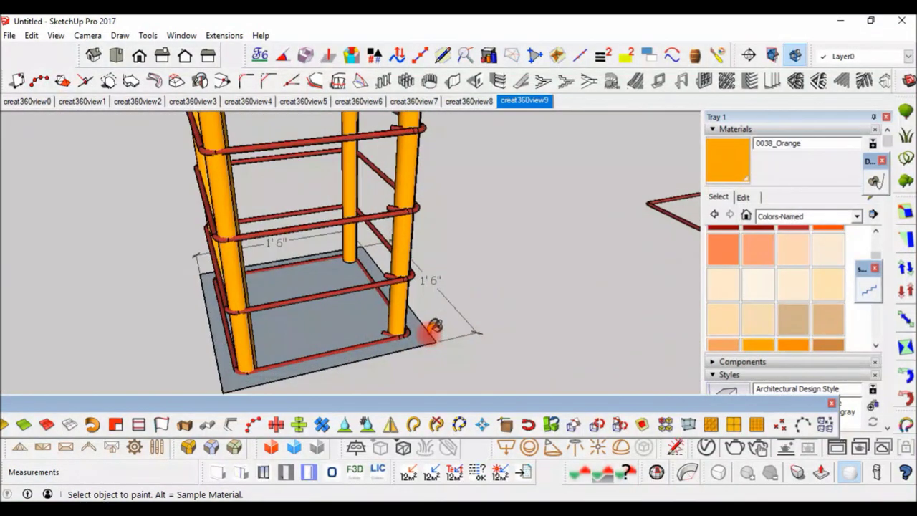
{"action": "scroll", "coordinate": [417, 322], "scroll_direction": "up", "scroll_amount": 2}
{"action": "scroll", "coordinate": [416, 322], "scroll_direction": "up", "scroll_amount": 3}
{"action": "scroll", "coordinate": [425, 312], "scroll_direction": "up", "scroll_amount": 2}
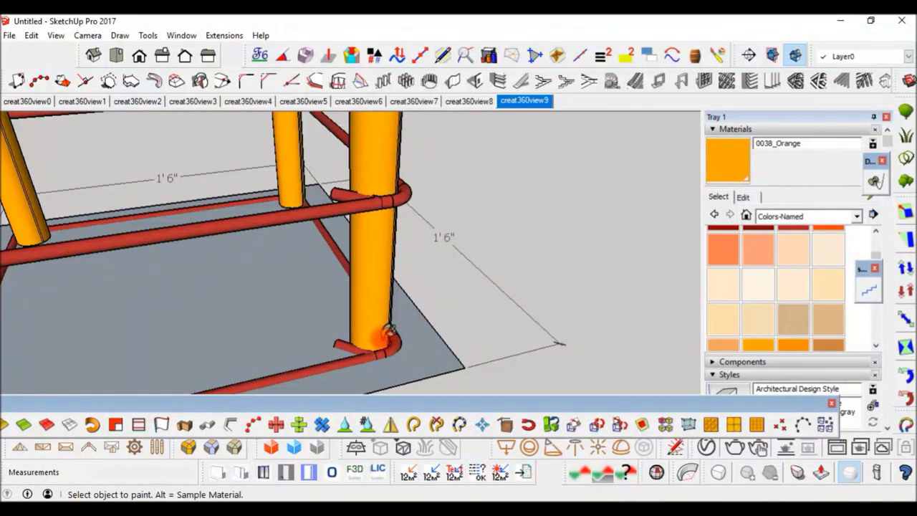
{"action": "scroll", "coordinate": [473, 298], "scroll_direction": "down", "scroll_amount": 2}
{"action": "scroll", "coordinate": [434, 298], "scroll_direction": "down", "scroll_amount": 2}
{"action": "scroll", "coordinate": [461, 303], "scroll_direction": "down", "scroll_amount": 1}
{"action": "scroll", "coordinate": [473, 304], "scroll_direction": "down", "scroll_amount": 1}
{"action": "scroll", "coordinate": [516, 308], "scroll_direction": "down", "scroll_amount": 1}
{"action": "scroll", "coordinate": [541, 316], "scroll_direction": "down", "scroll_amount": 1}
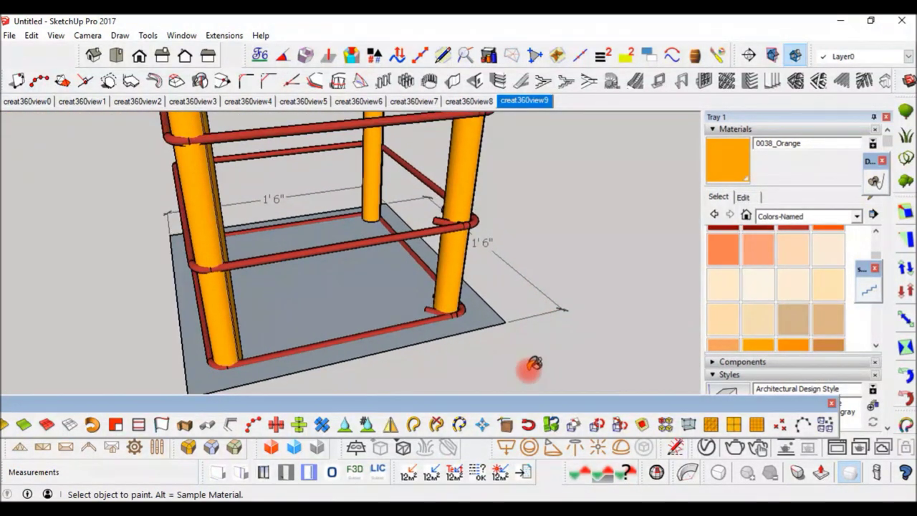
{"action": "key", "text": "p"}
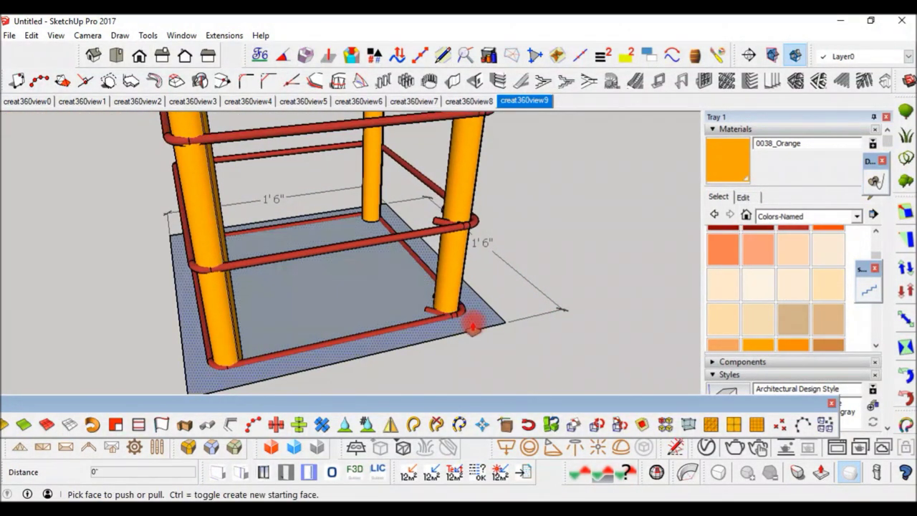
Push/Pull the square face inside the rebar cage upward to start the concrete column.
{"action": "left_click", "coordinate": [473, 326]}
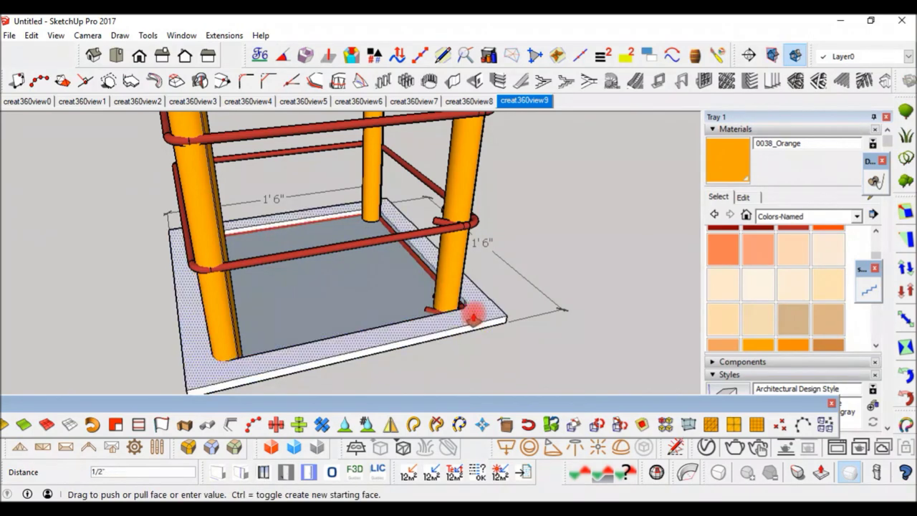
{"action": "key", "text": "Escape"}
{"action": "middle_click_drag", "start_coordinate": [476, 307], "coordinate": [430, 296]}
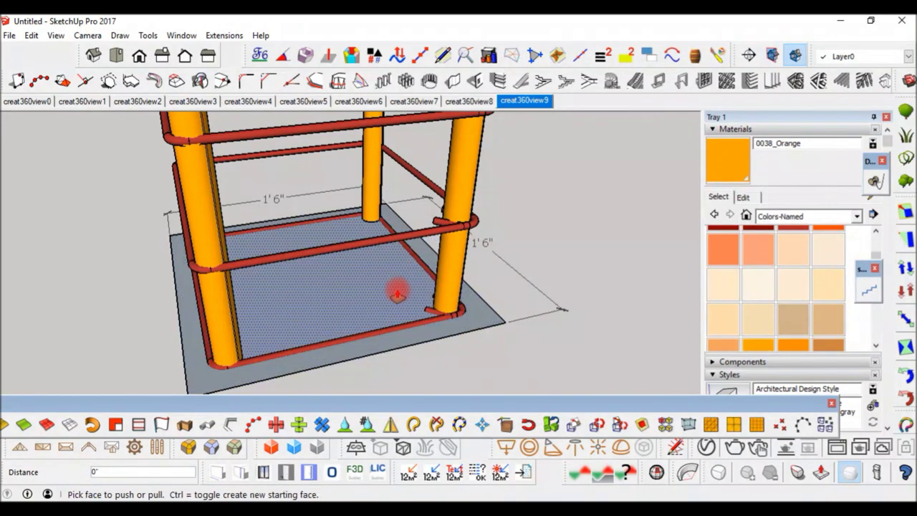
{"action": "left_click", "coordinate": [399, 289]}
{"action": "scroll", "coordinate": [396, 318], "scroll_direction": "down", "scroll_amount": 3}
{"action": "scroll", "coordinate": [395, 314], "scroll_direction": "down", "scroll_amount": 2}
{"action": "scroll", "coordinate": [395, 299], "scroll_direction": "down", "scroll_amount": 2}
{"action": "scroll", "coordinate": [385, 297], "scroll_direction": "down", "scroll_amount": 3}
{"action": "scroll", "coordinate": [404, 240], "scroll_direction": "down", "scroll_amount": 3}
{"action": "scroll", "coordinate": [405, 240], "scroll_direction": "down", "scroll_amount": 2}
{"action": "scroll", "coordinate": [426, 145], "scroll_direction": "up", "scroll_amount": 2}
{"action": "scroll", "coordinate": [423, 144], "scroll_direction": "up", "scroll_amount": 2}
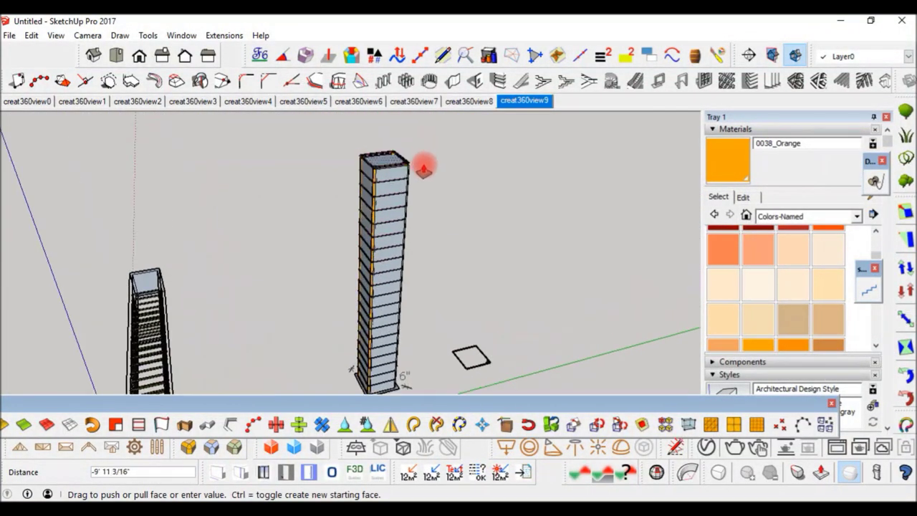
{"action": "scroll", "coordinate": [424, 164], "scroll_direction": "up", "scroll_amount": 3}
{"action": "scroll", "coordinate": [424, 148], "scroll_direction": "up", "scroll_amount": 2}
{"action": "scroll", "coordinate": [403, 158], "scroll_direction": "up", "scroll_amount": 2}
{"action": "left_click", "coordinate": [408, 152]}
Pull the column's base face to make the column about 10' 3/16" tall.
{"action": "scroll", "coordinate": [419, 148], "scroll_direction": "down", "scroll_amount": 3}
{"action": "scroll", "coordinate": [402, 320], "scroll_direction": "up", "scroll_amount": 2}
{"action": "scroll", "coordinate": [409, 344], "scroll_direction": "up", "scroll_amount": 2}
{"action": "scroll", "coordinate": [413, 367], "scroll_direction": "up", "scroll_amount": 2}
{"action": "left_click", "coordinate": [414, 367]}
{"action": "scroll", "coordinate": [413, 344], "scroll_direction": "down", "scroll_amount": 2}
{"action": "scroll", "coordinate": [413, 328], "scroll_direction": "down", "scroll_amount": 3}
{"action": "scroll", "coordinate": [415, 328], "scroll_direction": "down", "scroll_amount": 2}
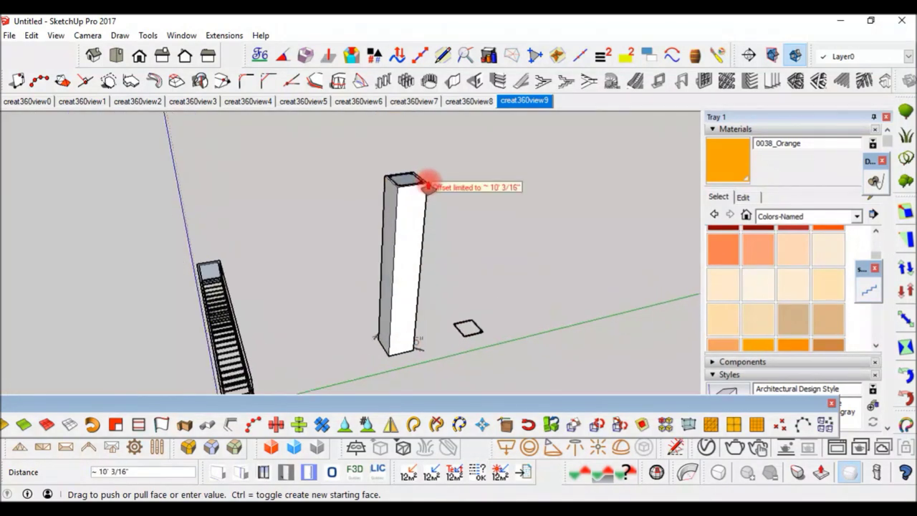
{"action": "scroll", "coordinate": [422, 180], "scroll_direction": "up", "scroll_amount": 2}
{"action": "scroll", "coordinate": [429, 179], "scroll_direction": "up", "scroll_amount": 2}
{"action": "left_click", "coordinate": [428, 179]}
{"action": "scroll", "coordinate": [438, 178], "scroll_direction": "up", "scroll_amount": 3}
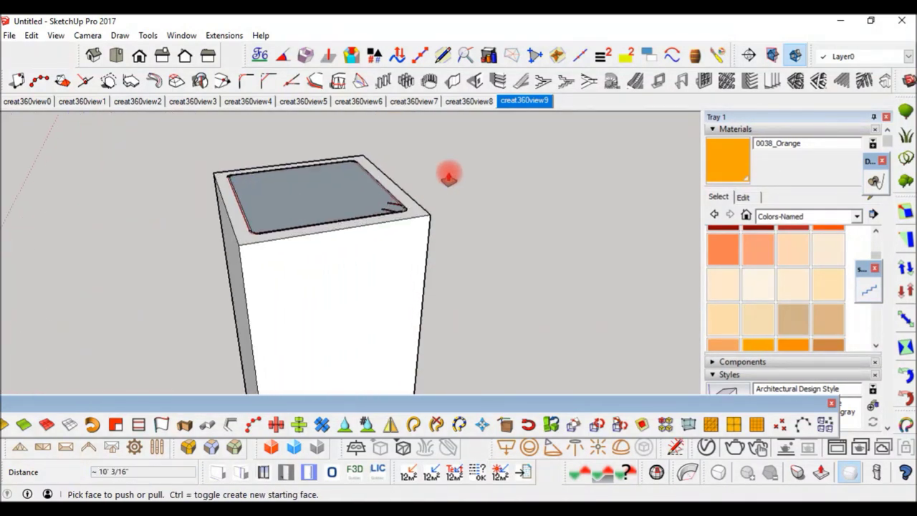
{"action": "scroll", "coordinate": [774, 267], "scroll_direction": "down", "scroll_amount": 3}
{"action": "scroll", "coordinate": [774, 267], "scroll_direction": "down", "scroll_amount": 2}
{"action": "scroll", "coordinate": [761, 293], "scroll_direction": "down", "scroll_amount": 2}
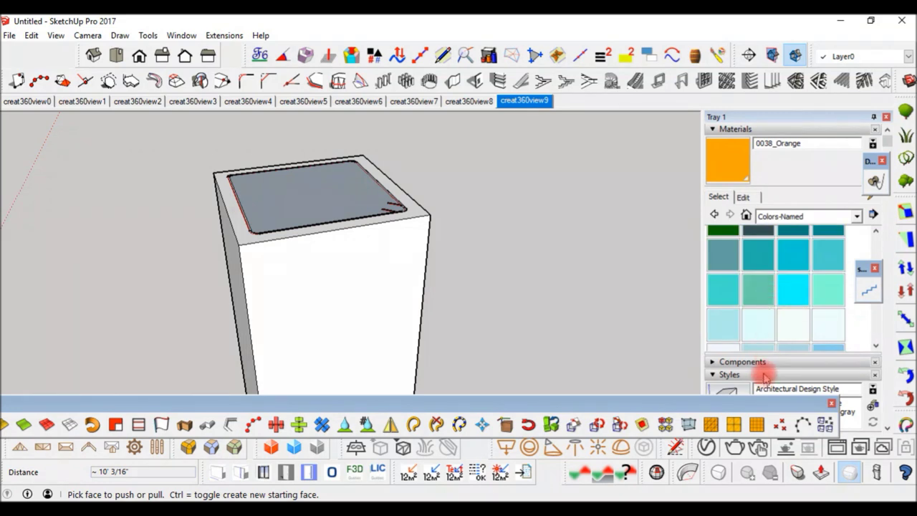
Switch the style's face display to X-ray so the column becomes see-through.
{"action": "left_click", "coordinate": [730, 375]}
{"action": "left_click", "coordinate": [748, 301]}
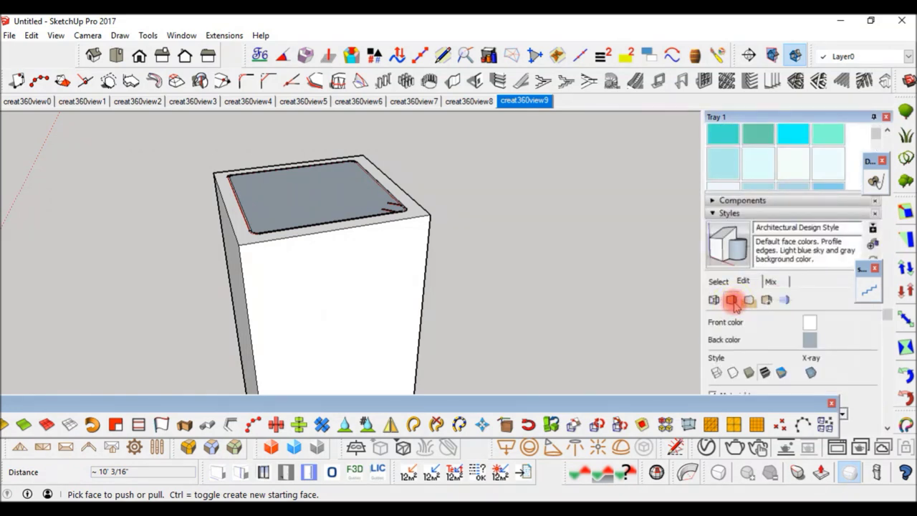
{"action": "scroll", "coordinate": [780, 345], "scroll_direction": "down", "scroll_amount": 2}
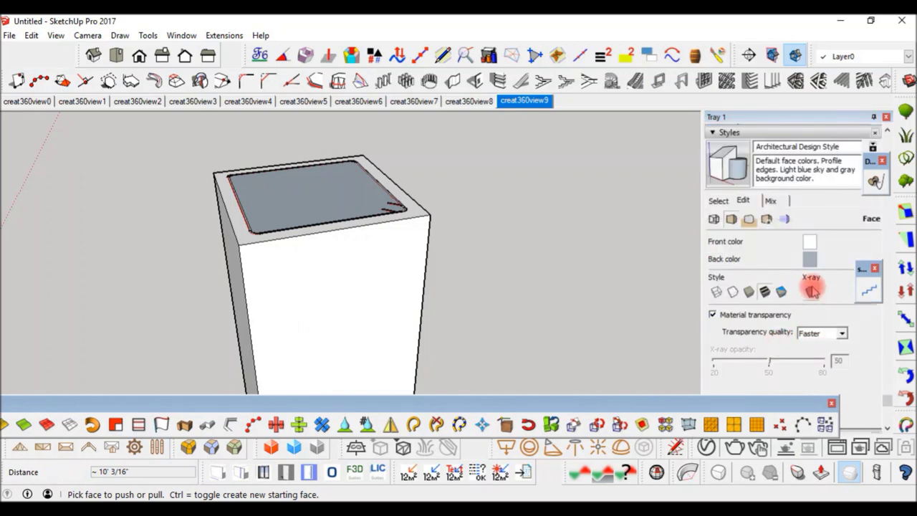
{"action": "left_click", "coordinate": [813, 290]}
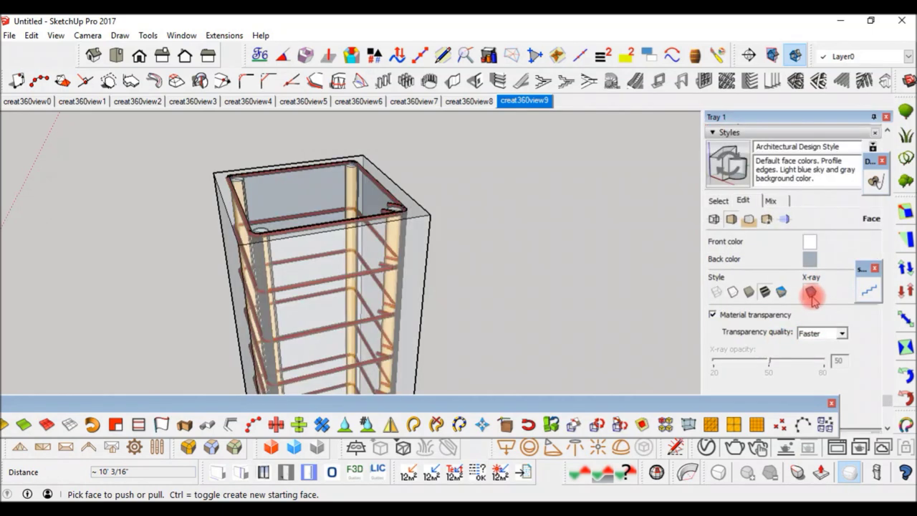
{"action": "scroll", "coordinate": [506, 186], "scroll_direction": "down", "scroll_amount": 3}
{"action": "scroll", "coordinate": [476, 174], "scroll_direction": "down", "scroll_amount": 2}
Orbit and zoom to centre the see-through column with its orange bars and red stirrups.
{"action": "middle_click_drag", "start_coordinate": [476, 174], "coordinate": [526, 287]}
{"action": "scroll", "coordinate": [467, 266], "scroll_direction": "up", "scroll_amount": 3}
{"action": "scroll", "coordinate": [487, 261], "scroll_direction": "up", "scroll_amount": 1}
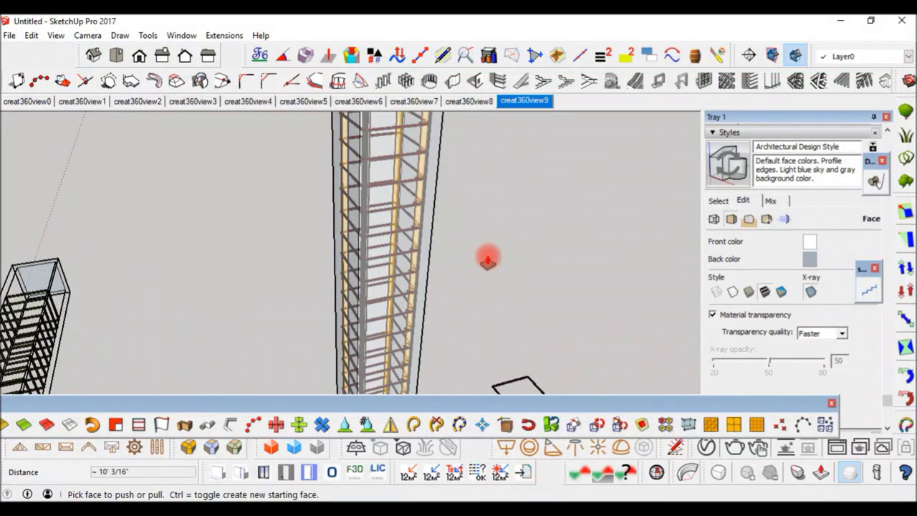
{"action": "scroll", "coordinate": [481, 284], "scroll_direction": "down", "scroll_amount": 3}
{"action": "scroll", "coordinate": [481, 285], "scroll_direction": "up", "scroll_amount": 3}
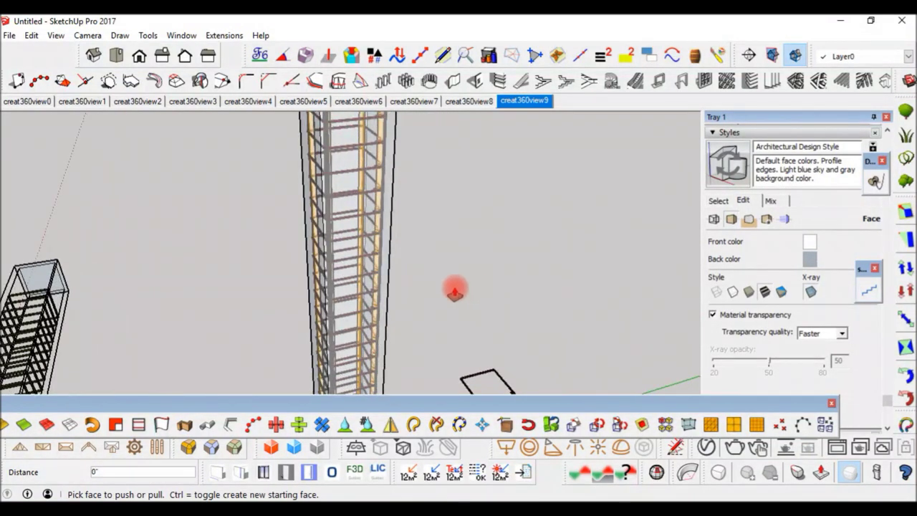
{"action": "scroll", "coordinate": [458, 290], "scroll_direction": "down", "scroll_amount": 3}
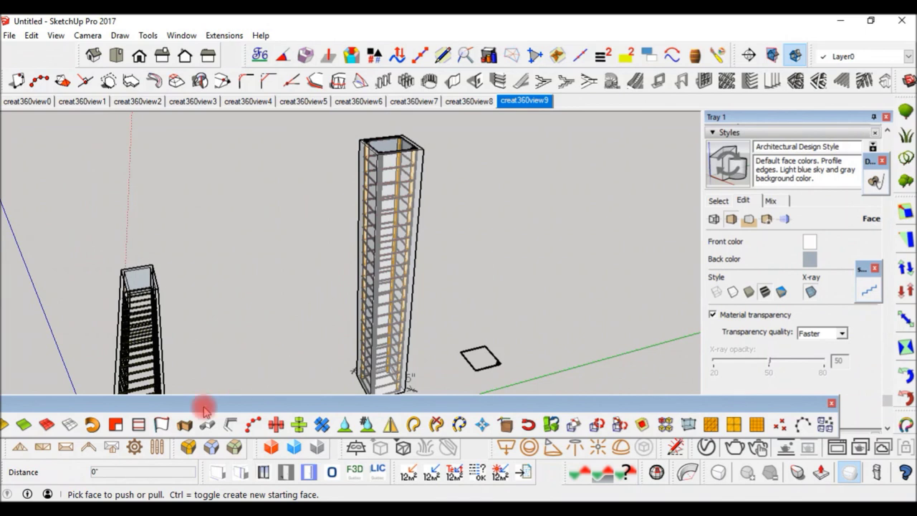
Move the floating JHS PowerBar toolbar aside and view the column from another angle.
{"action": "mouse_move", "coordinate": [213, 416]}
{"action": "left_mouse_down"}
{"action": "mouse_move", "coordinate": [257, 400]}
{"action": "mouse_move", "coordinate": [307, 402]}
{"action": "left_mouse_up"}
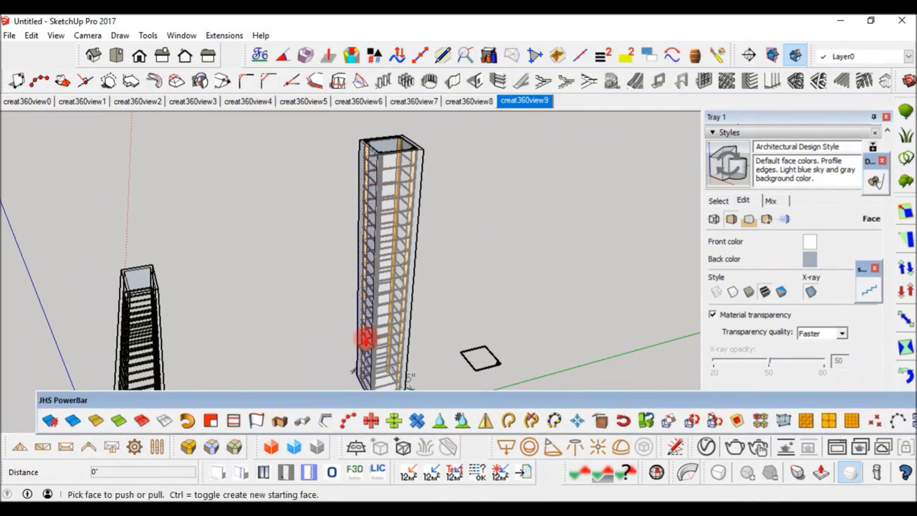
{"action": "scroll", "coordinate": [455, 221], "scroll_direction": "down", "scroll_amount": 2}
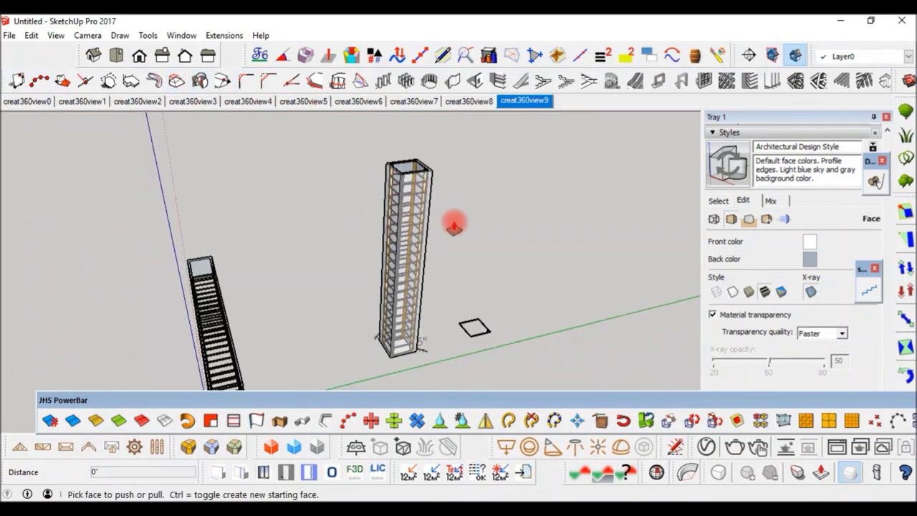
{"action": "scroll", "coordinate": [456, 237], "scroll_direction": "down", "scroll_amount": 1}
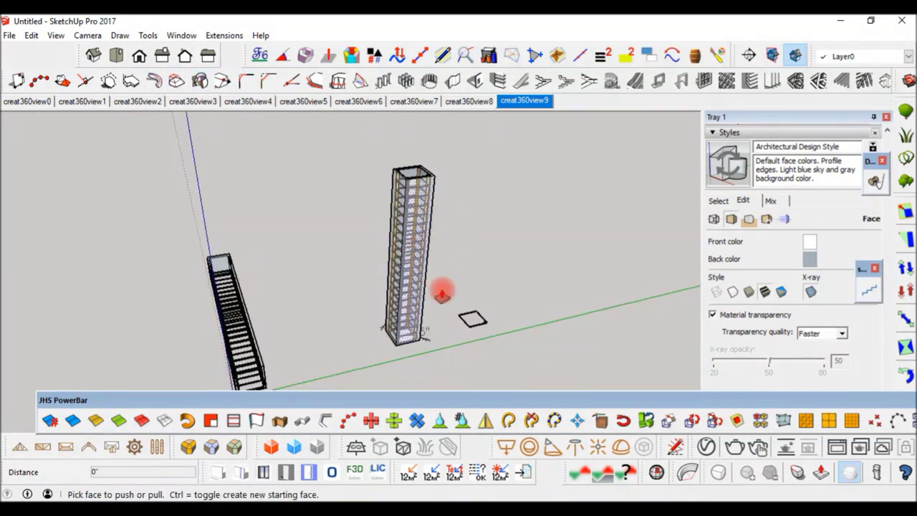
{"action": "scroll", "coordinate": [442, 302], "scroll_direction": "up", "scroll_amount": 1}
{"action": "mouse_move", "coordinate": [454, 311]}
{"action": "middle_mouse_down"}
{"action": "mouse_move", "coordinate": [369, 363]}
{"action": "mouse_move", "coordinate": [401, 258]}
{"action": "mouse_move", "coordinate": [456, 346]}
{"action": "mouse_move", "coordinate": [523, 334]}
{"action": "mouse_move", "coordinate": [425, 307]}
{"action": "mouse_move", "coordinate": [502, 348]}
{"action": "mouse_move", "coordinate": [591, 352]}
{"action": "mouse_move", "coordinate": [508, 213]}
{"action": "mouse_move", "coordinate": [481, 279]}
{"action": "mouse_move", "coordinate": [161, 250]}
{"action": "middle_mouse_up"}
{"action": "scroll", "coordinate": [387, 362], "scroll_direction": "down", "scroll_amount": 5}
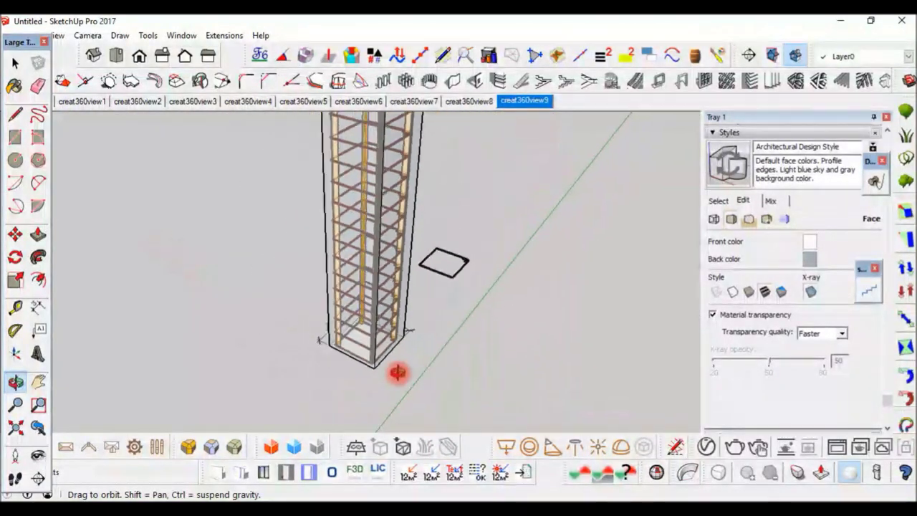
{"action": "mouse_move", "coordinate": [377, 260]}
{"action": "left_mouse_down"}
{"action": "mouse_move", "coordinate": [373, 344]}
{"action": "mouse_move", "coordinate": [384, 179]}
{"action": "mouse_move", "coordinate": [395, 296]}
{"action": "left_mouse_up"}
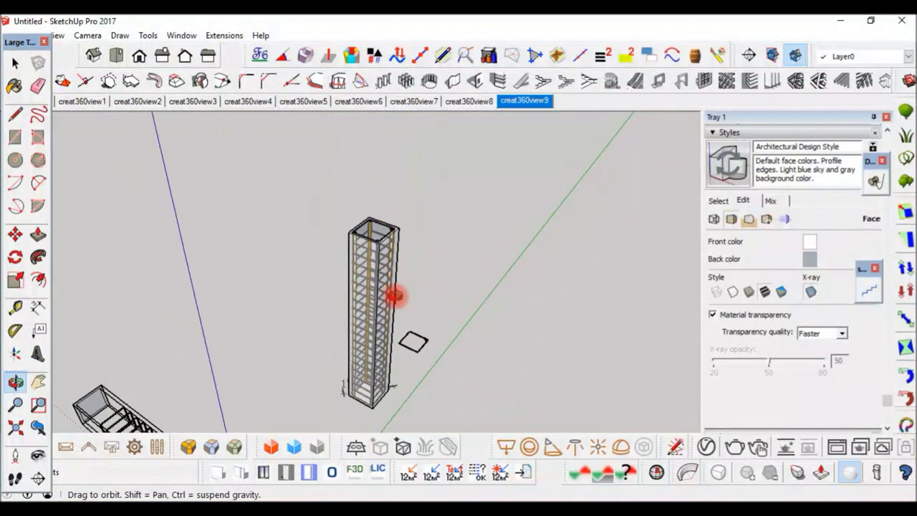
{"action": "scroll", "coordinate": [394, 295], "scroll_direction": "up", "scroll_amount": 3}
{"action": "scroll", "coordinate": [372, 287], "scroll_direction": "up", "scroll_amount": 2}
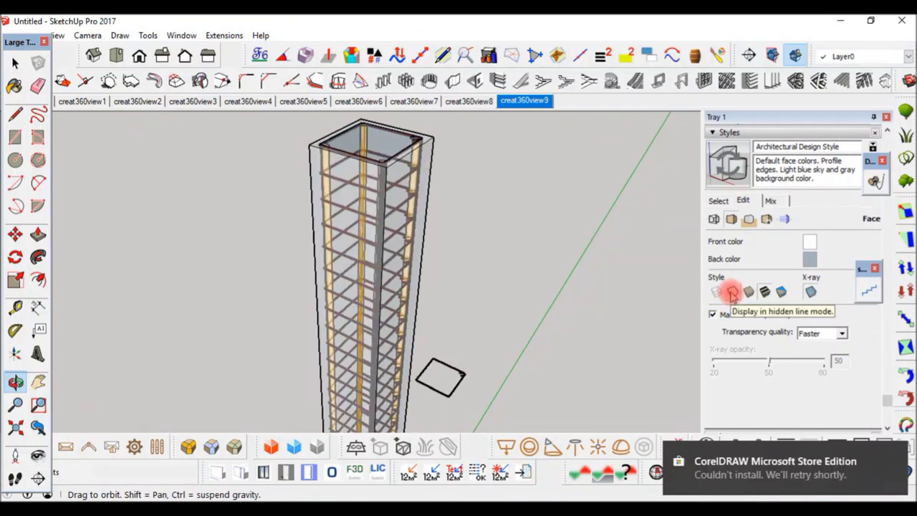
{"action": "left_click", "coordinate": [732, 292]}
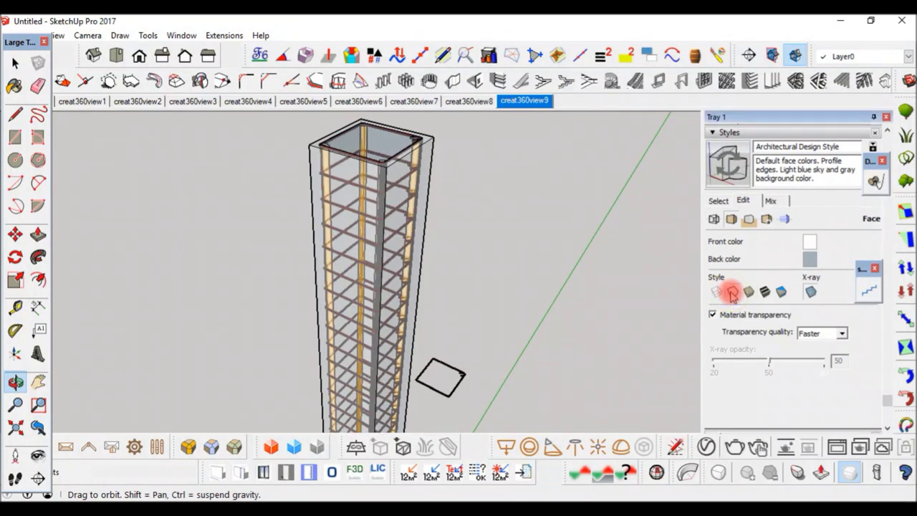
{"action": "scroll", "coordinate": [419, 183], "scroll_direction": "up", "scroll_amount": 2}
{"action": "scroll", "coordinate": [419, 183], "scroll_direction": "up", "scroll_amount": 2}
{"action": "scroll", "coordinate": [420, 182], "scroll_direction": "up", "scroll_amount": 2}
{"action": "left_click", "coordinate": [765, 291]}
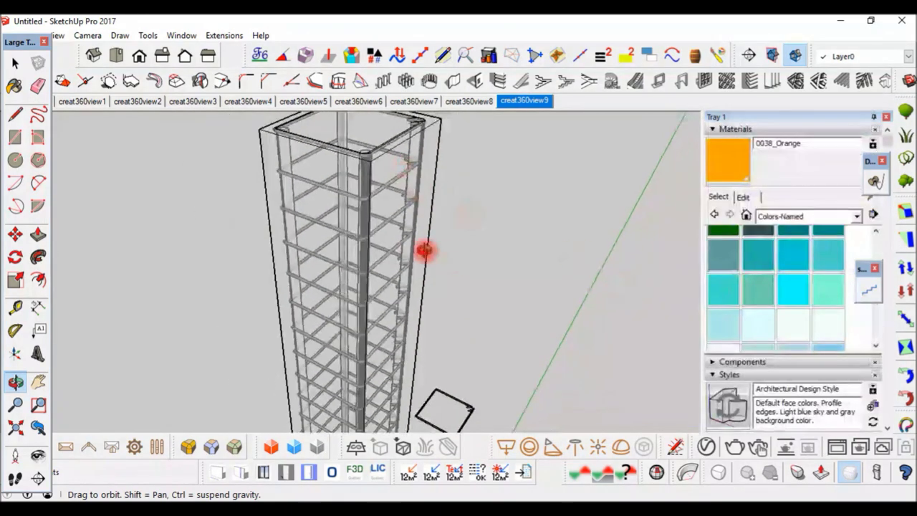
{"action": "scroll", "coordinate": [426, 252], "scroll_direction": "up", "scroll_amount": 3}
{"action": "scroll", "coordinate": [409, 236], "scroll_direction": "down", "scroll_amount": 3}
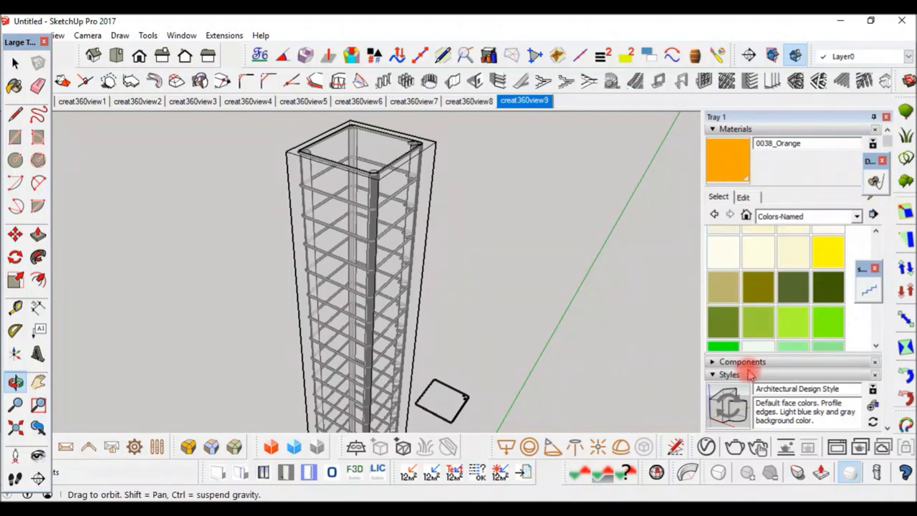
{"action": "left_click", "coordinate": [745, 375]}
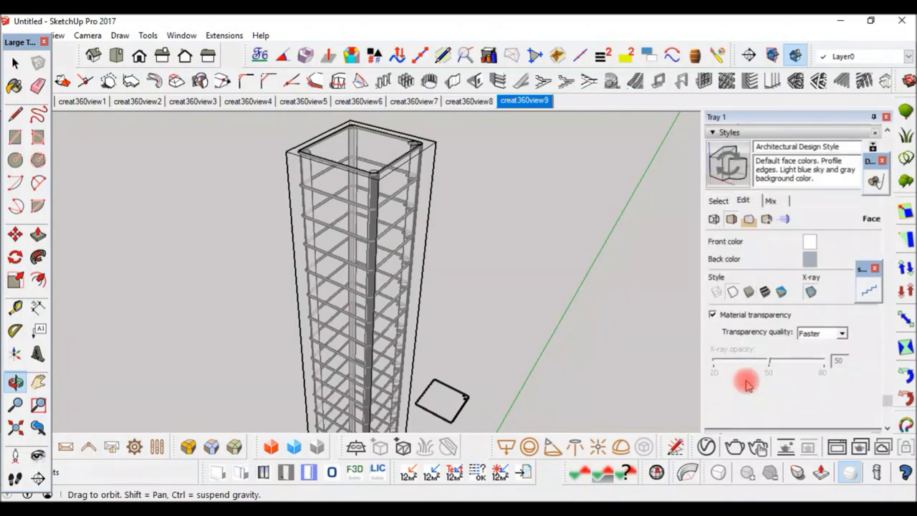
{"action": "left_click", "coordinate": [751, 291]}
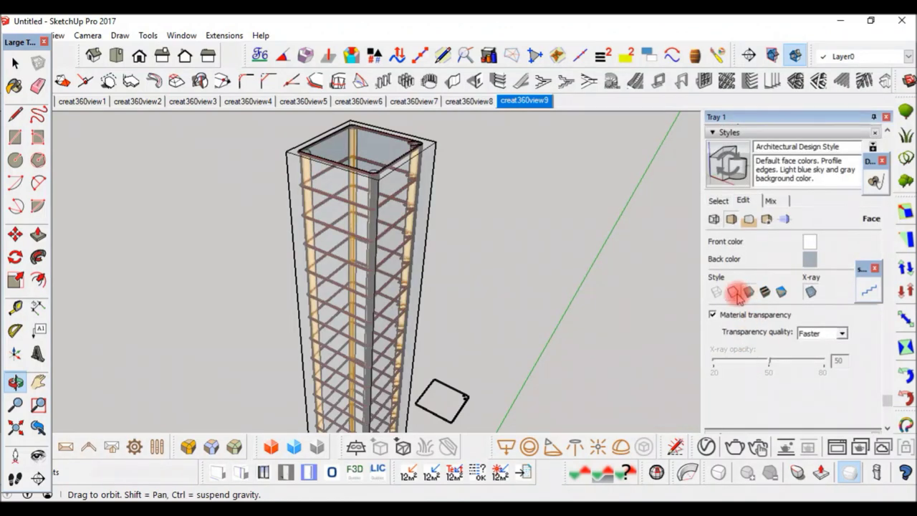
{"action": "scroll", "coordinate": [743, 295], "scroll_direction": "up", "scroll_amount": 3}
{"action": "left_click_drag", "start_coordinate": [476, 248], "coordinate": [537, 268]}
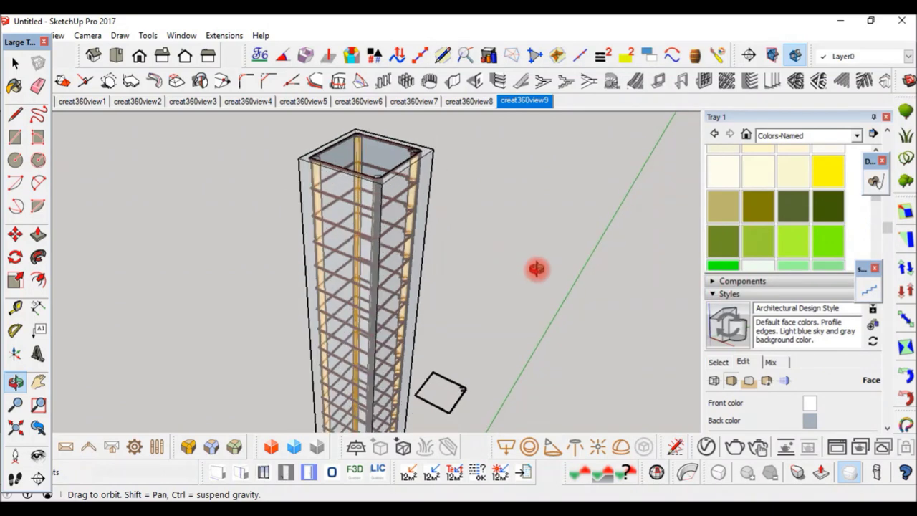
{"action": "scroll", "coordinate": [762, 379], "scroll_direction": "down", "scroll_amount": 3}
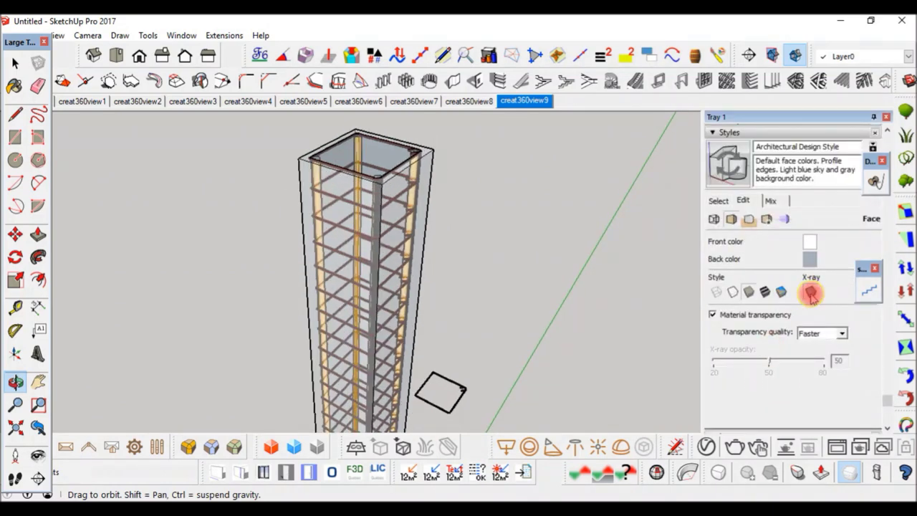
{"action": "left_click", "coordinate": [813, 293]}
{"action": "scroll", "coordinate": [782, 298], "scroll_direction": "up", "scroll_amount": 3}
{"action": "scroll", "coordinate": [784, 310], "scroll_direction": "down", "scroll_amount": 3}
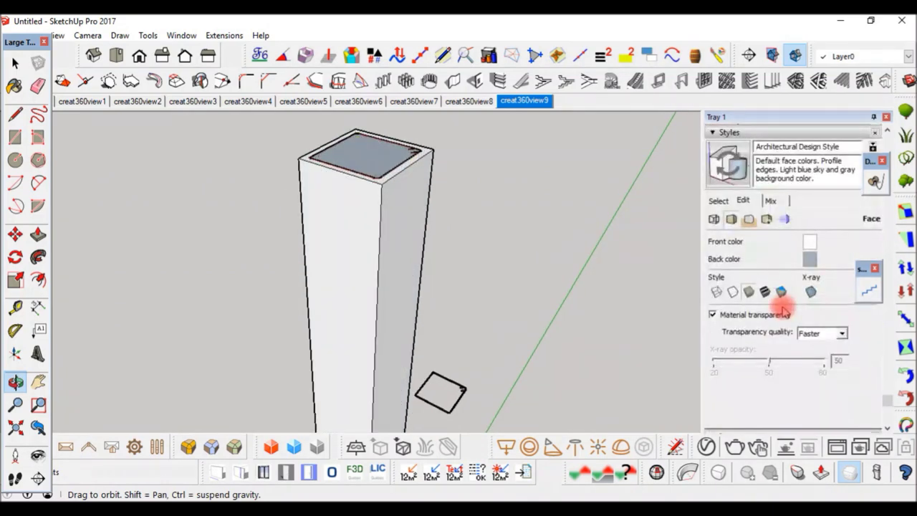
{"action": "left_click_drag", "start_coordinate": [432, 181], "coordinate": [412, 168]}
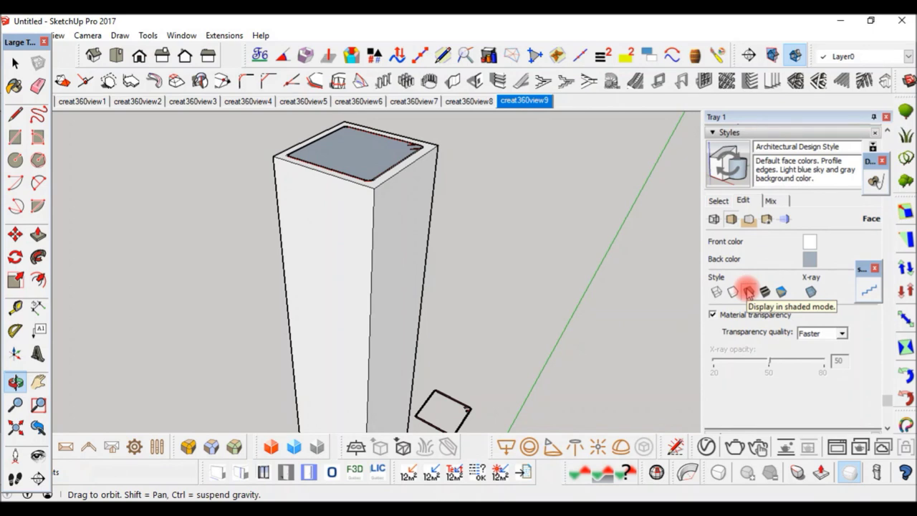
{"action": "left_click", "coordinate": [748, 292]}
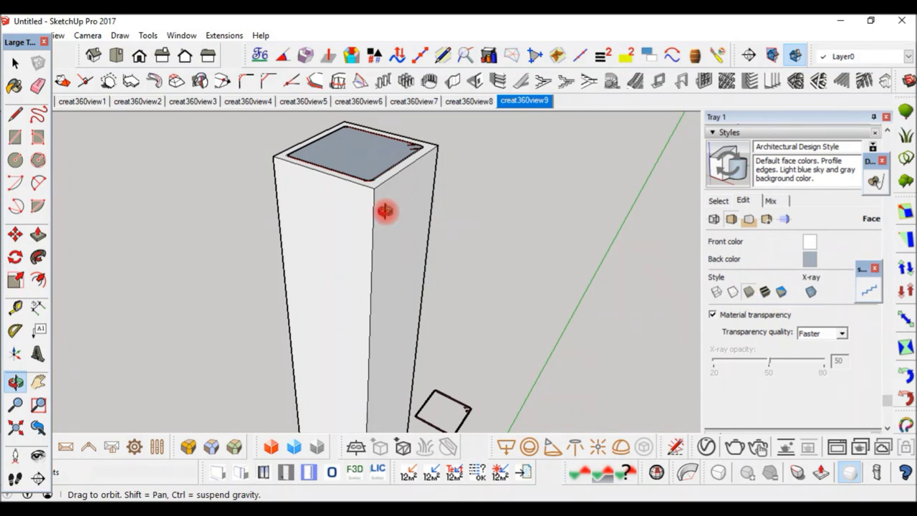
{"action": "left_click", "coordinate": [814, 294]}
{"action": "left_click_drag", "start_coordinate": [582, 253], "coordinate": [565, 245]}
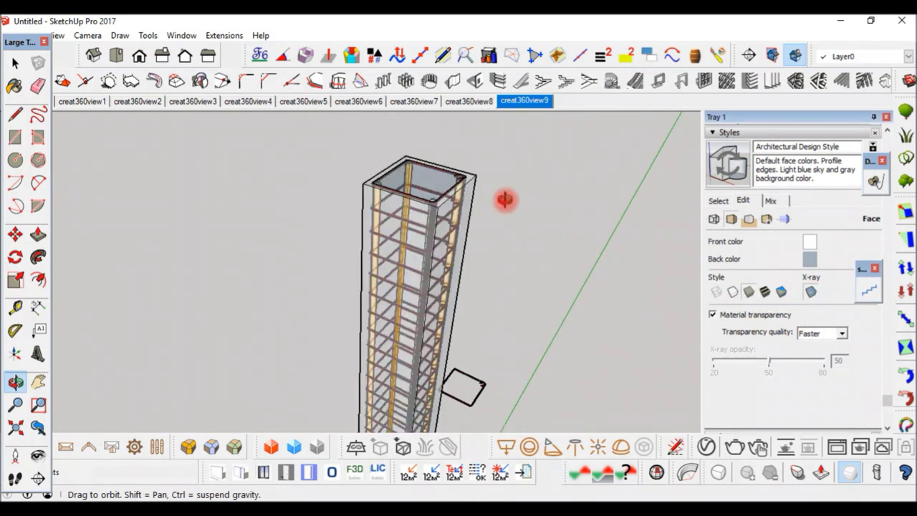
{"action": "scroll", "coordinate": [481, 365], "scroll_direction": "up", "scroll_amount": 2}
{"action": "scroll", "coordinate": [466, 348], "scroll_direction": "up", "scroll_amount": 3}
{"action": "scroll", "coordinate": [387, 313], "scroll_direction": "up", "scroll_amount": 4}
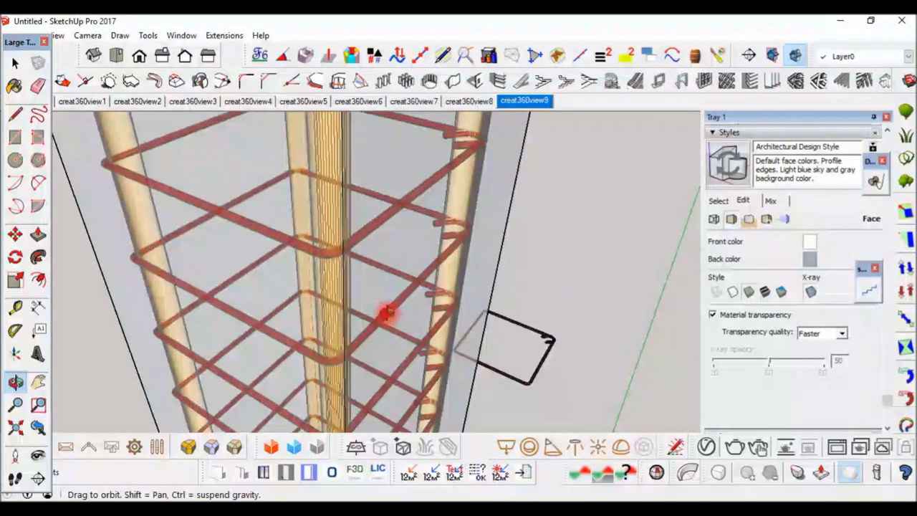
{"action": "scroll", "coordinate": [387, 314], "scroll_direction": "down", "scroll_amount": 3}
{"action": "scroll", "coordinate": [532, 215], "scroll_direction": "down", "scroll_amount": 3}
{"action": "scroll", "coordinate": [524, 194], "scroll_direction": "down", "scroll_amount": 2}
{"action": "scroll", "coordinate": [420, 395], "scroll_direction": "up", "scroll_amount": 2}
{"action": "mouse_move", "coordinate": [420, 395]}
{"action": "left_mouse_down"}
{"action": "mouse_move", "coordinate": [436, 240]}
{"action": "mouse_move", "coordinate": [581, 377]}
{"action": "mouse_move", "coordinate": [418, 364]}
{"action": "left_mouse_up"}
{"action": "scroll", "coordinate": [420, 394], "scroll_direction": "down", "scroll_amount": 2}
{"action": "scroll", "coordinate": [426, 393], "scroll_direction": "down", "scroll_amount": 2}
{"action": "scroll", "coordinate": [375, 409], "scroll_direction": "down", "scroll_amount": 3}
{"action": "scroll", "coordinate": [390, 371], "scroll_direction": "down", "scroll_amount": 2}
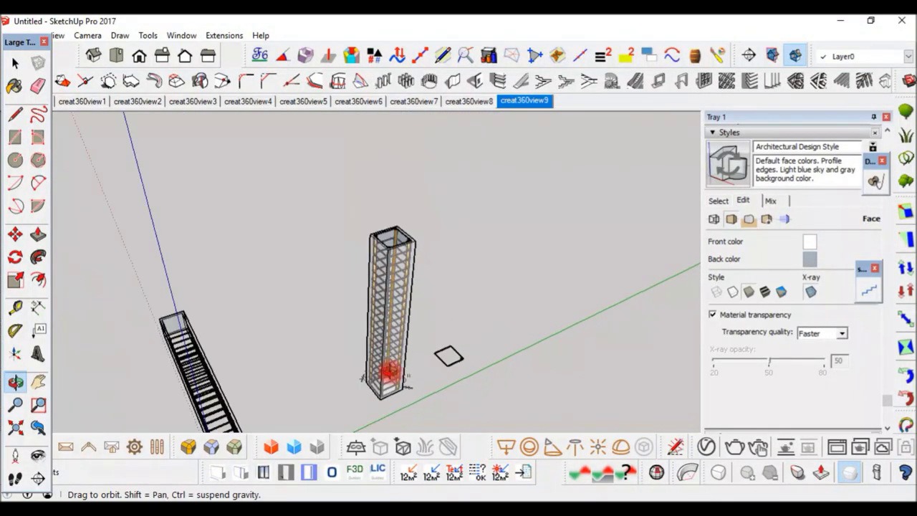
{"action": "scroll", "coordinate": [334, 268], "scroll_direction": "up", "scroll_amount": 2}
{"action": "scroll", "coordinate": [403, 239], "scroll_direction": "down", "scroll_amount": 2}
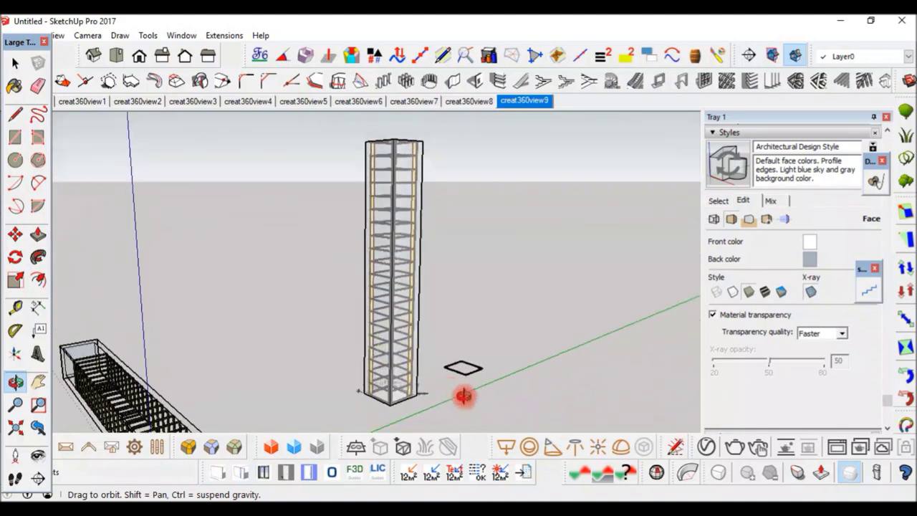
{"action": "scroll", "coordinate": [402, 362], "scroll_direction": "up", "scroll_amount": 2}
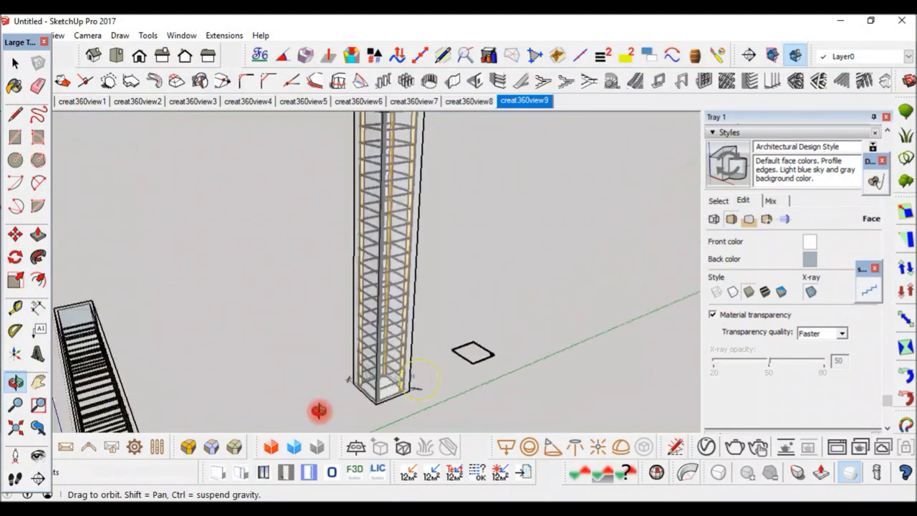